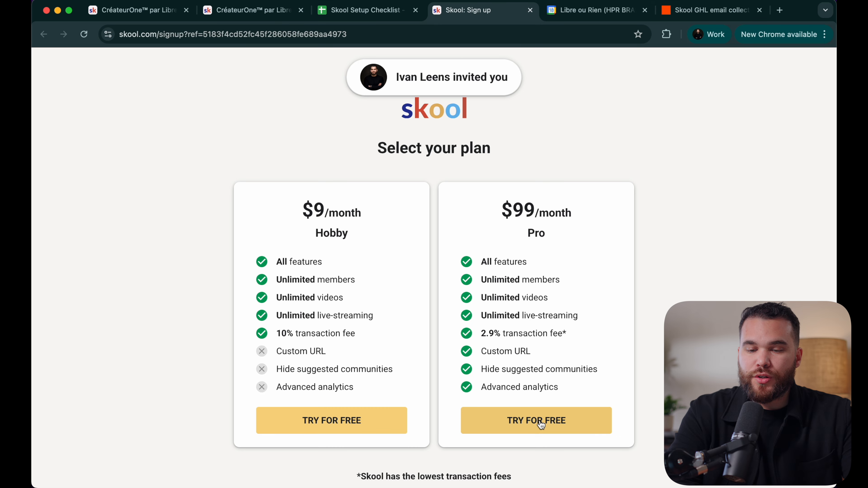
Step: Start a Pro plan free trial with a group name, then switch to the CréateurOne community
click(541, 424)
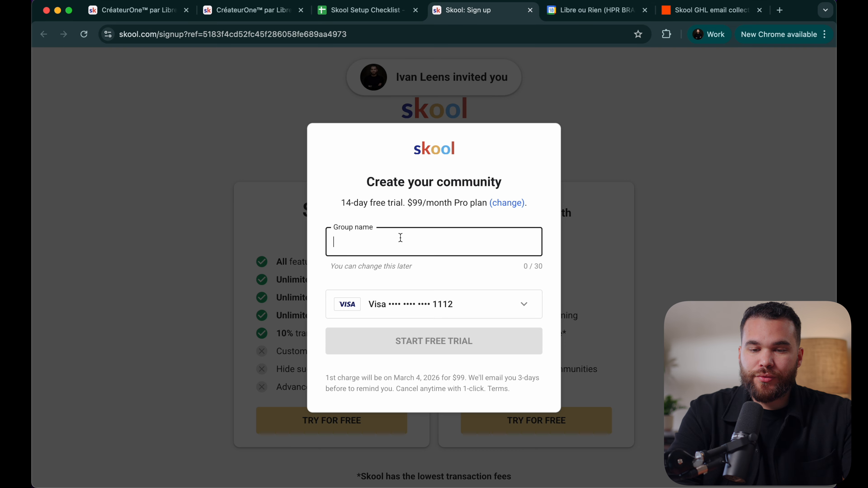
text(Ivan)
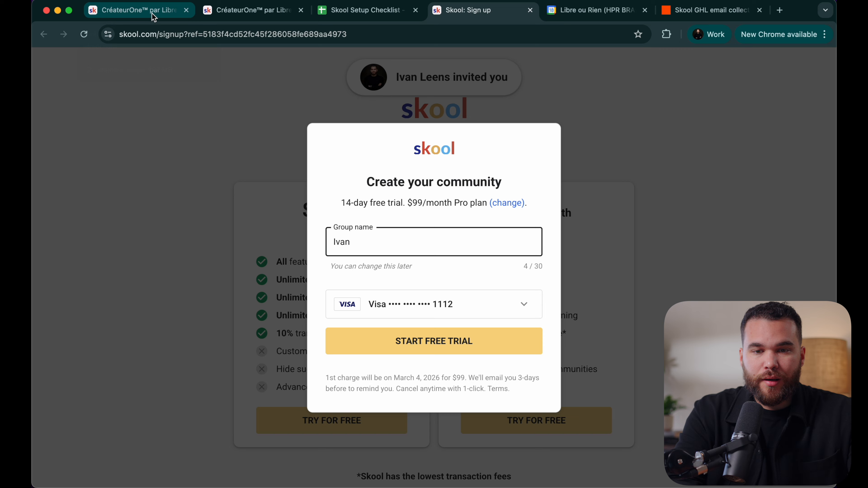
click(254, 11)
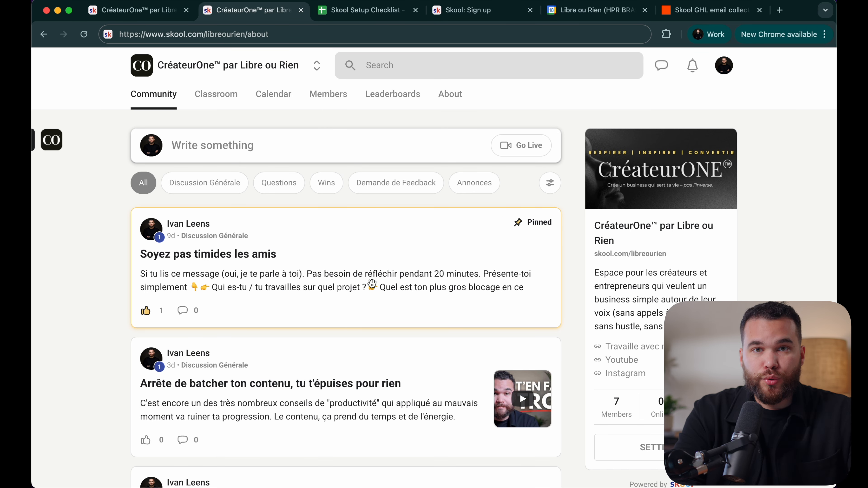
Step: Open CréateurOne's General settings and compare the recommended icon size with the checklist
scroll(372, 284, down, 1)
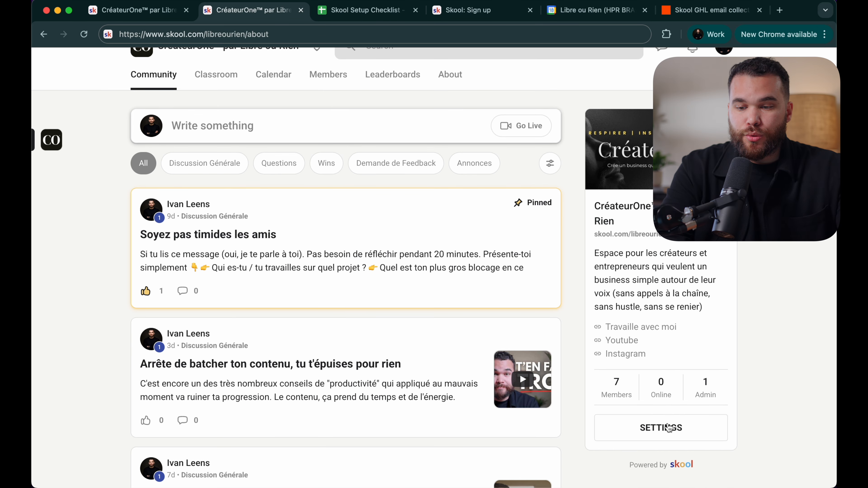
click(668, 428)
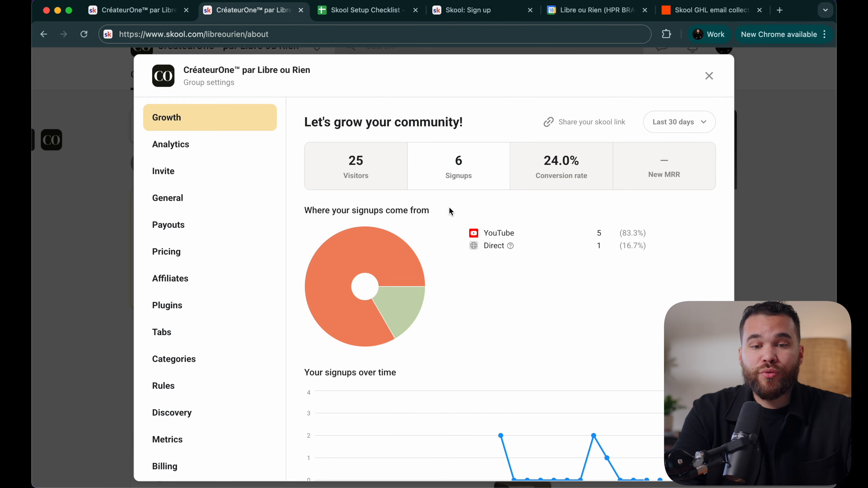
click(186, 200)
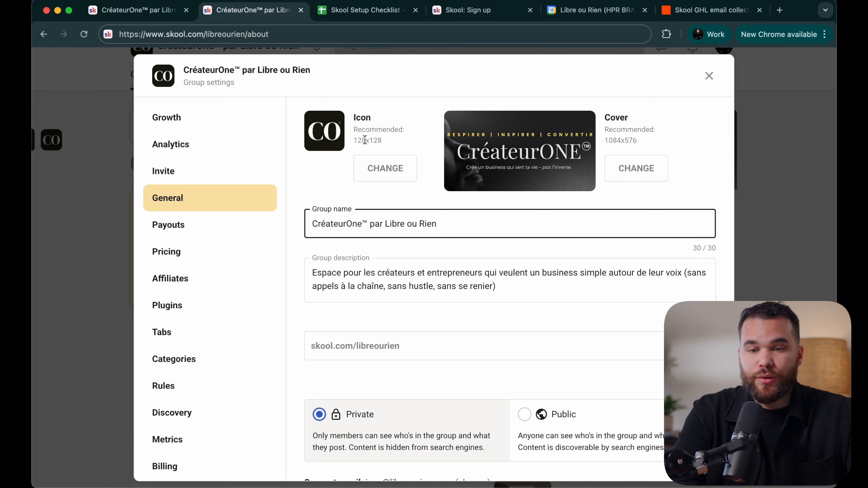
drag(354, 141, 377, 141)
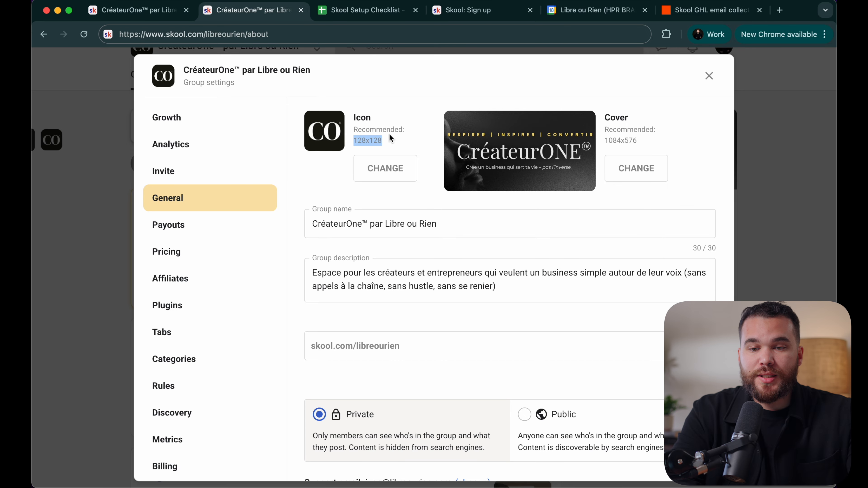
click(382, 13)
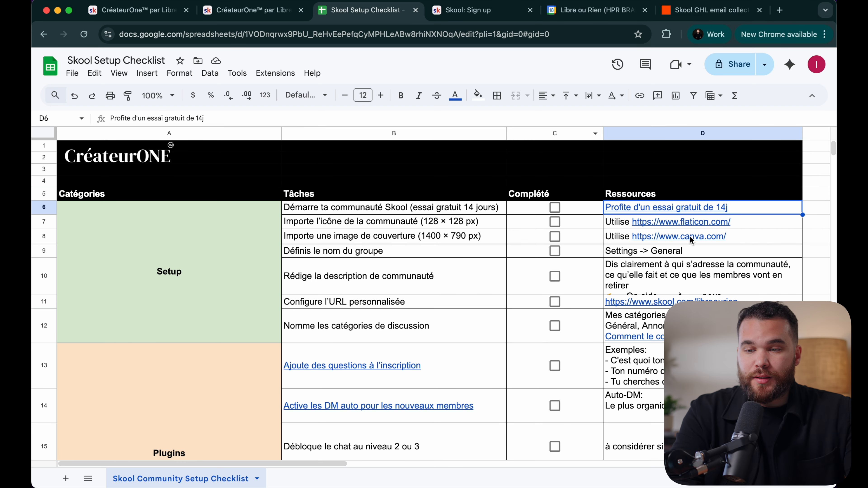
click(254, 12)
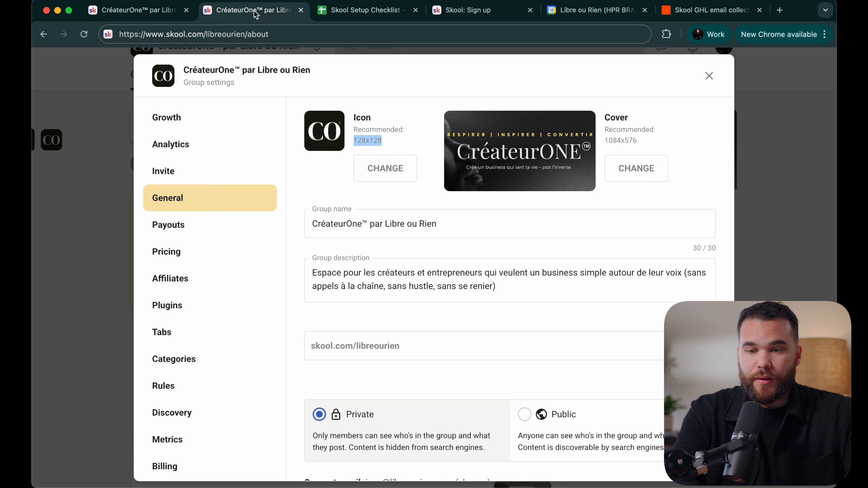
Step: Review the cover size, group name and description, then select checklist cell D10
click(617, 138)
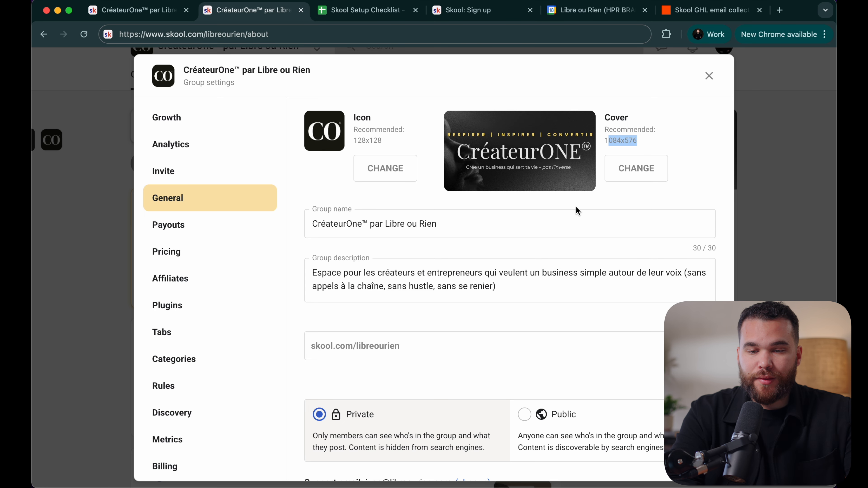
click(443, 231)
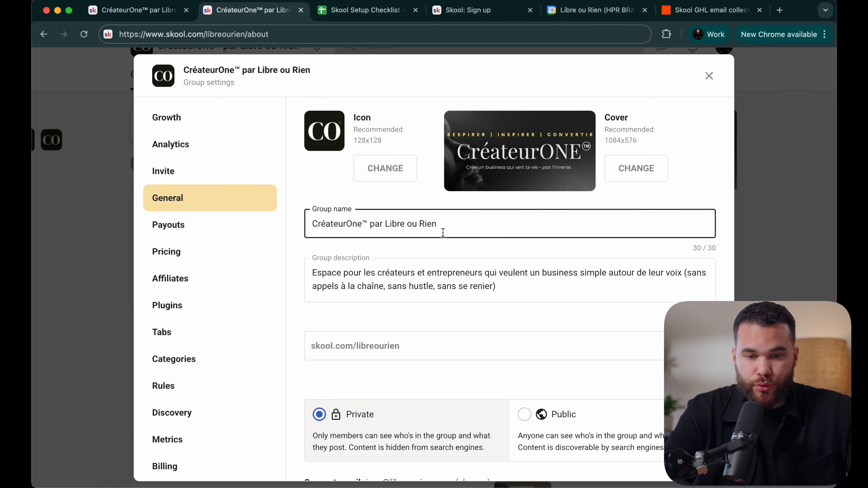
click(509, 283)
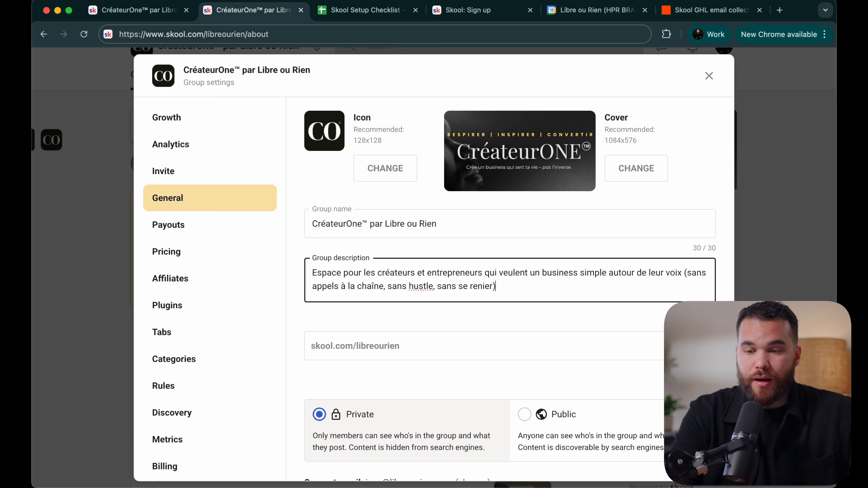
click(342, 10)
click(657, 279)
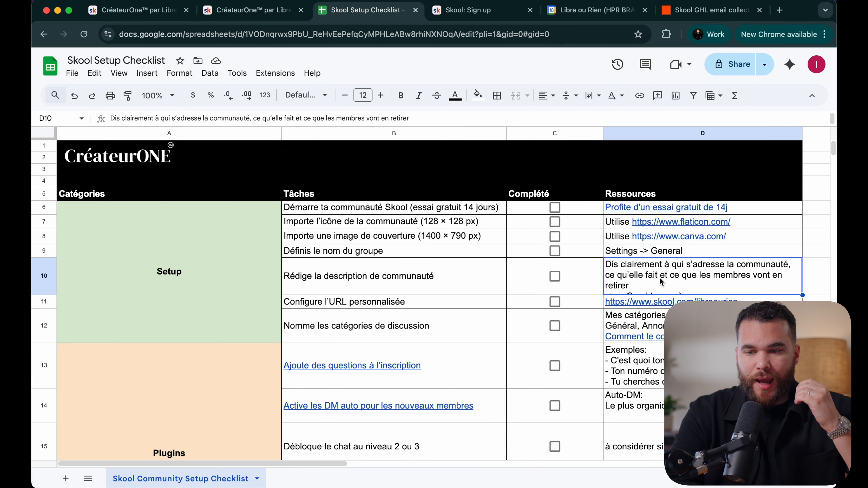
Step: Expand cell D10's description templates and highlight a template blank before returning to Skool
double_click(667, 287)
drag(658, 286, 700, 285)
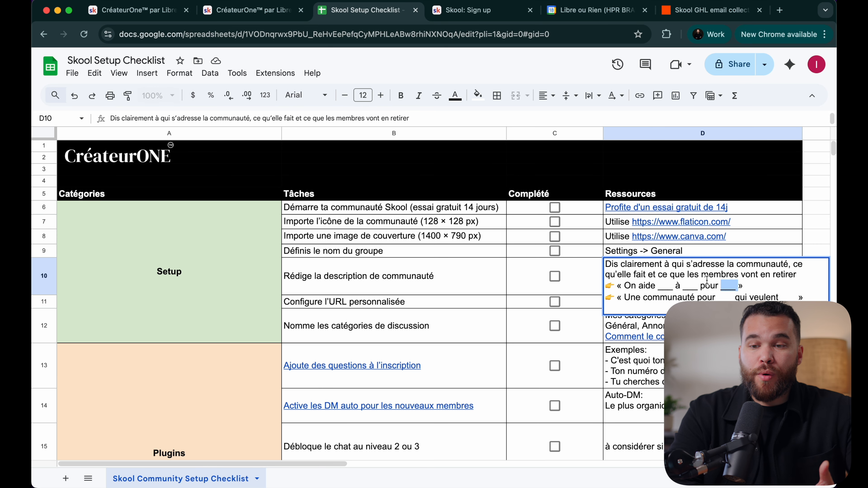
click(241, 14)
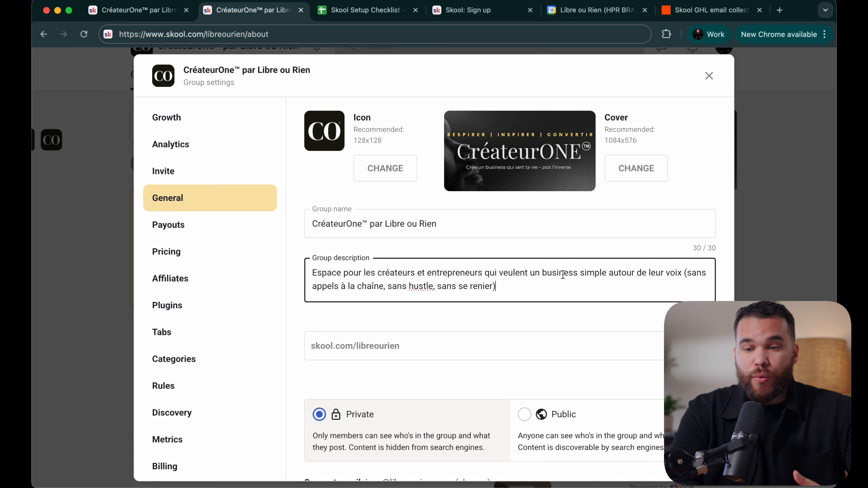
drag(546, 272, 670, 275)
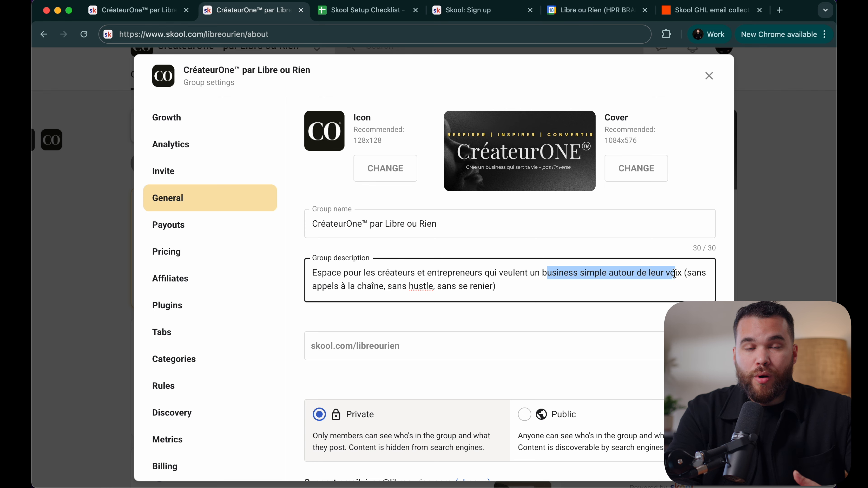
click(685, 271)
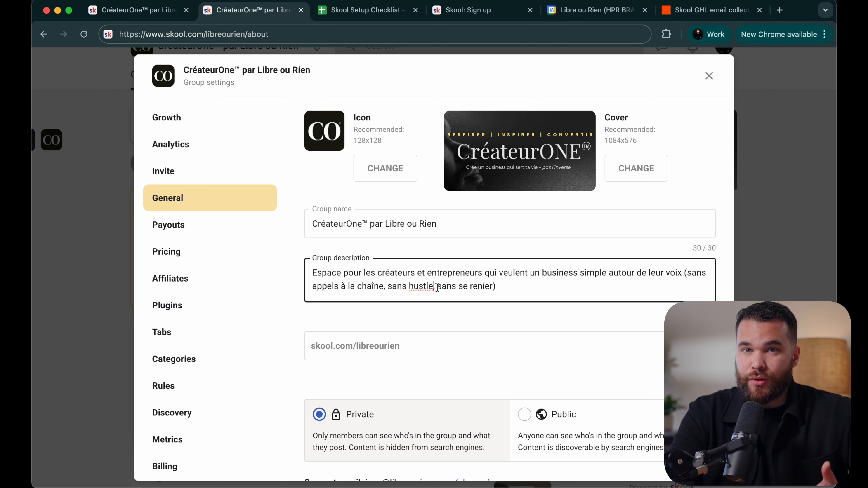
key(ctrl+Tab)
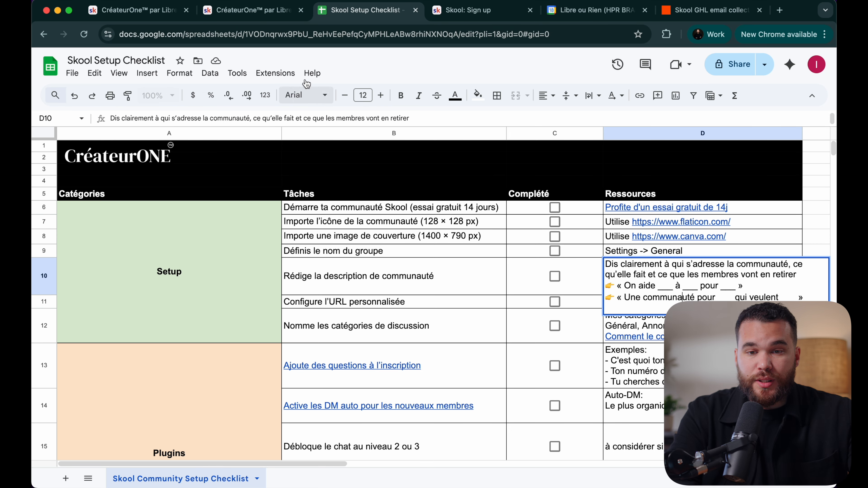
click(252, 10)
scroll(430, 405, down, 1)
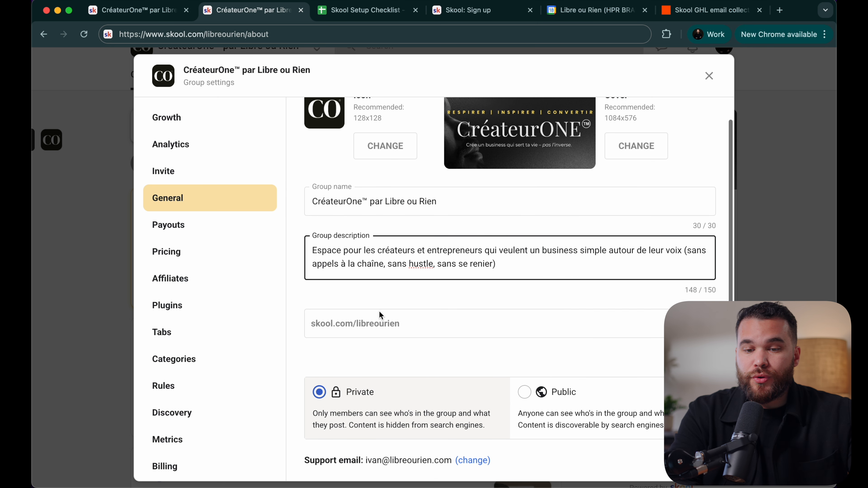
Step: View the community's Custom URL panel, then go back to the checklist
click(422, 354)
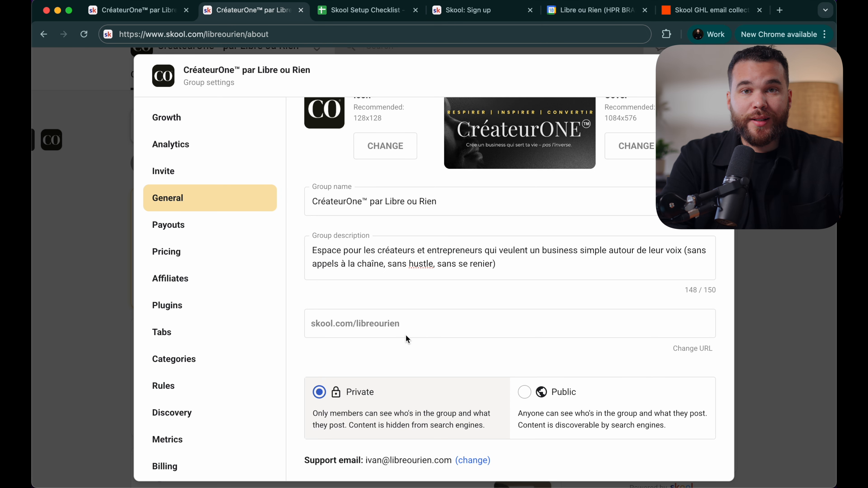
click(698, 350)
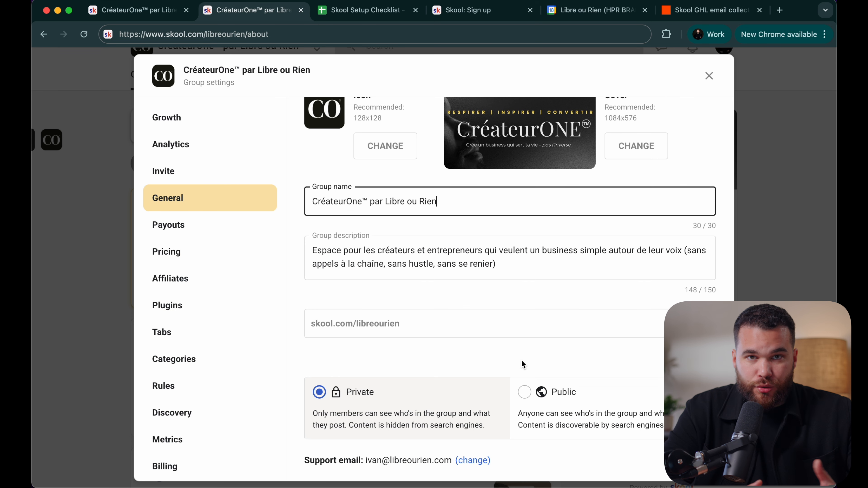
click(398, 17)
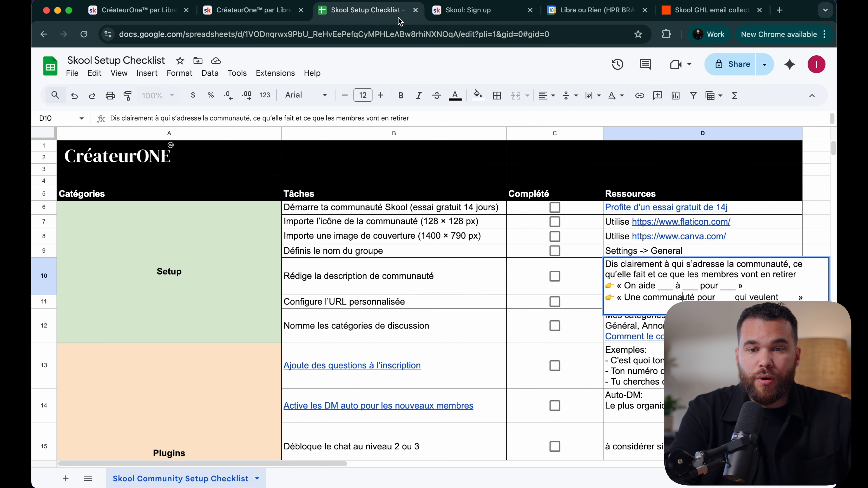
Step: Tick C6–C11: start community, icon, cover image, group name, description and custom URL
click(555, 207)
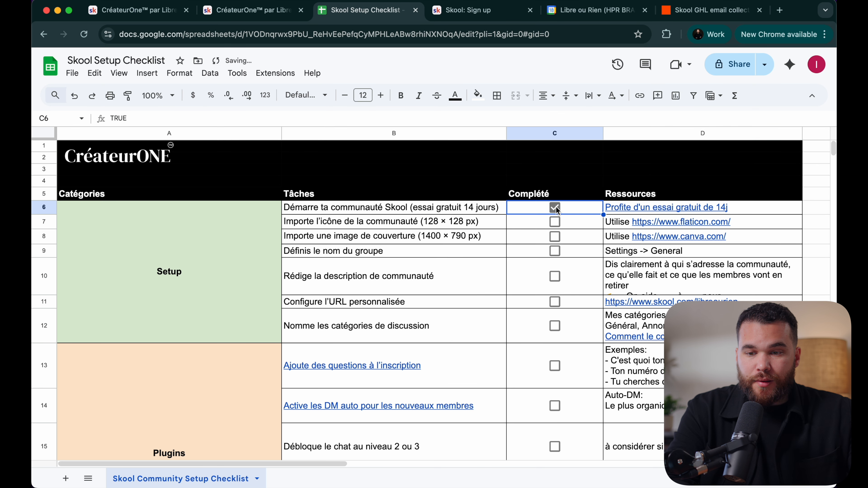
click(554, 222)
click(555, 237)
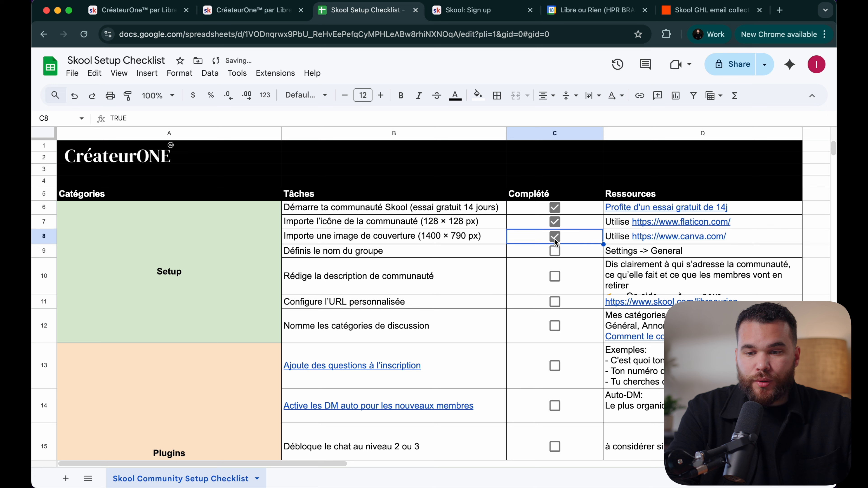
click(554, 253)
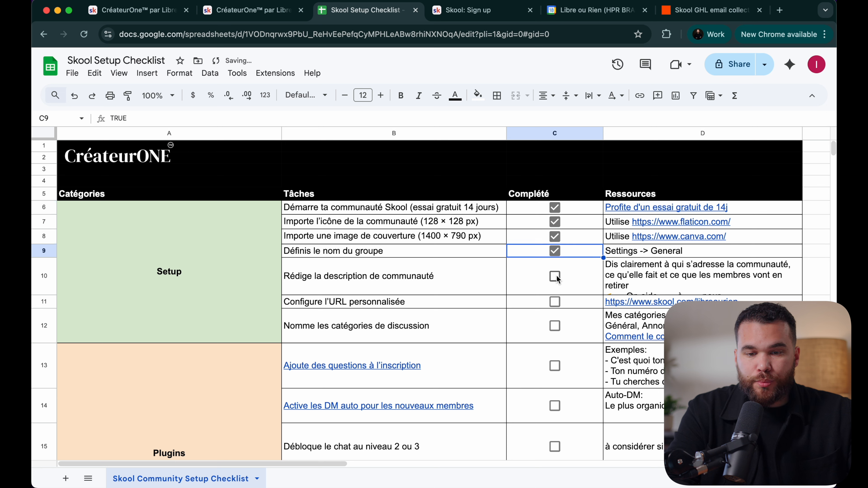
click(555, 277)
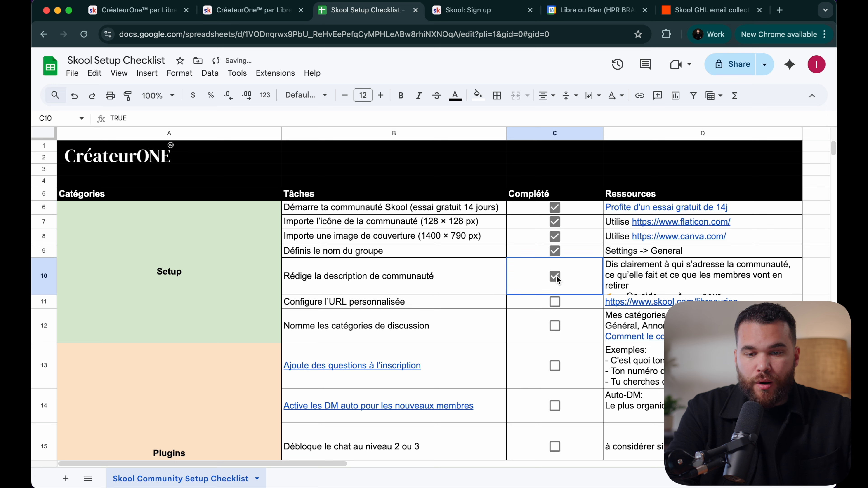
click(555, 302)
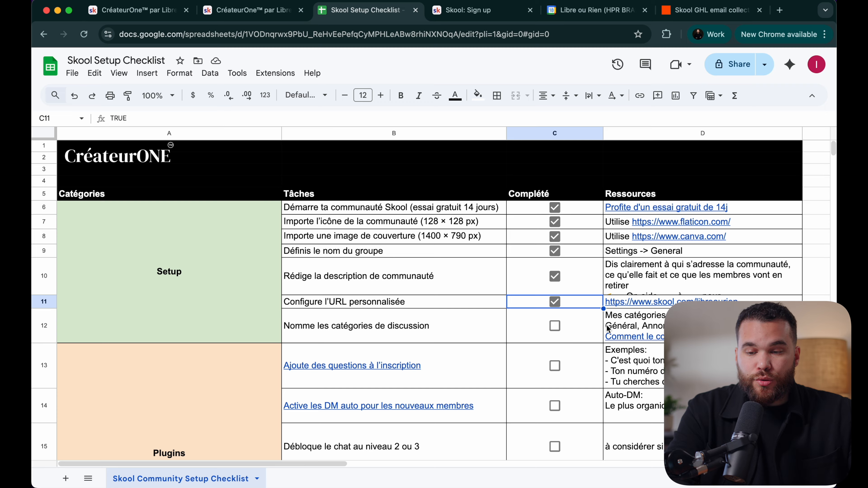
mouse_move(642, 338)
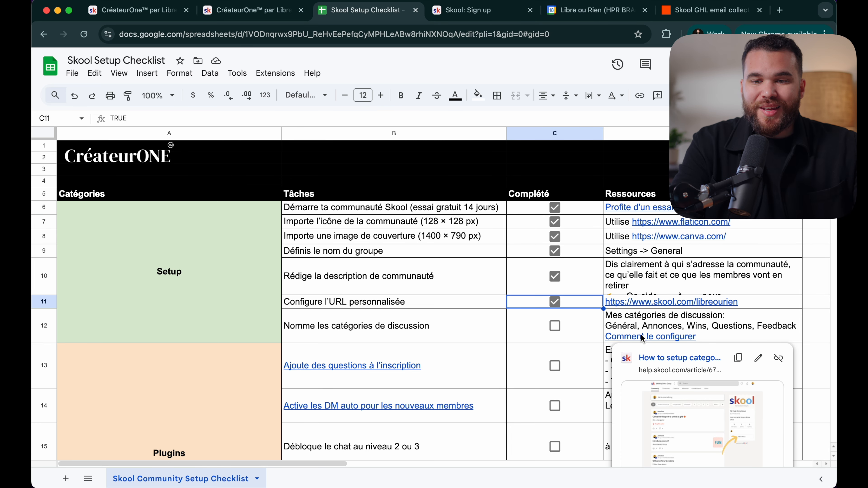
click(252, 14)
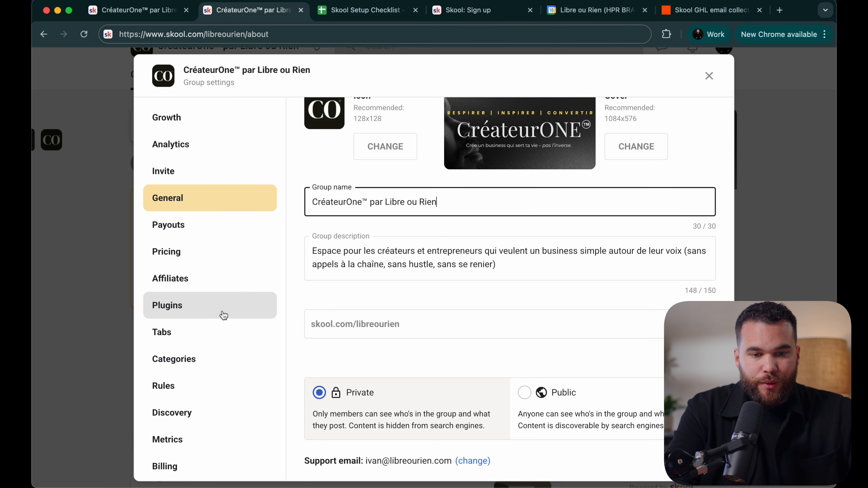
Step: In Categories, try adding a category named 'Test' and cancel it
click(187, 363)
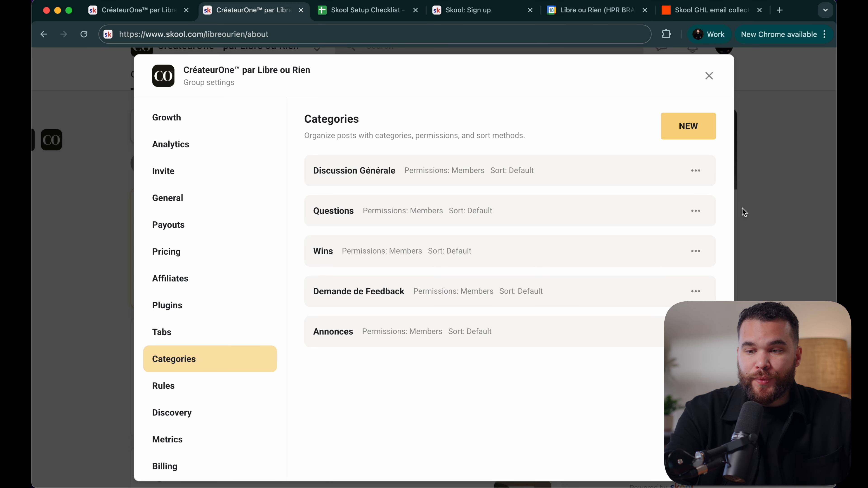
click(697, 125)
click(376, 149)
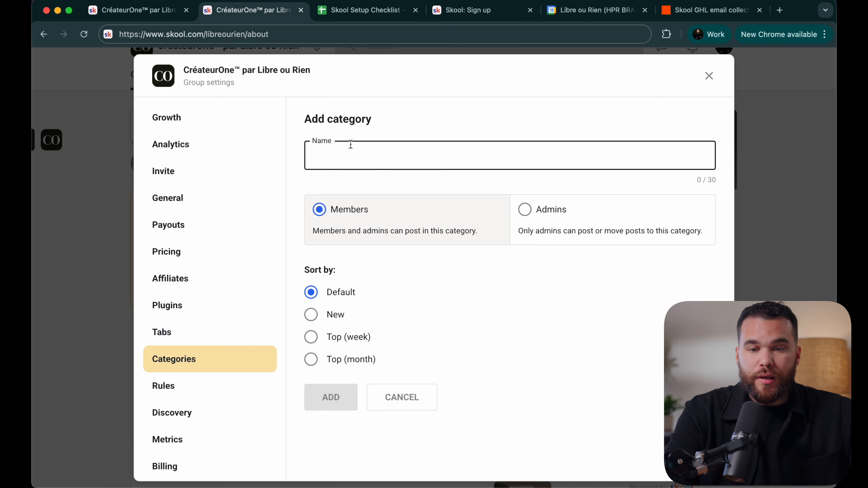
text(Test)
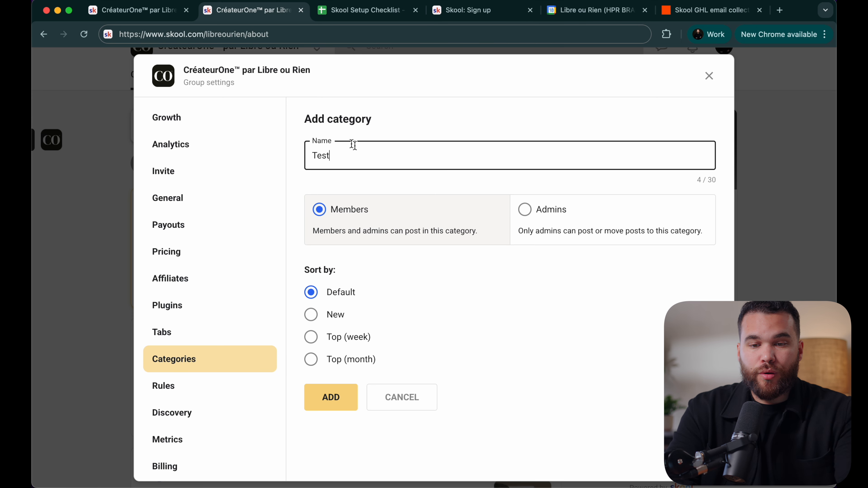
click(375, 177)
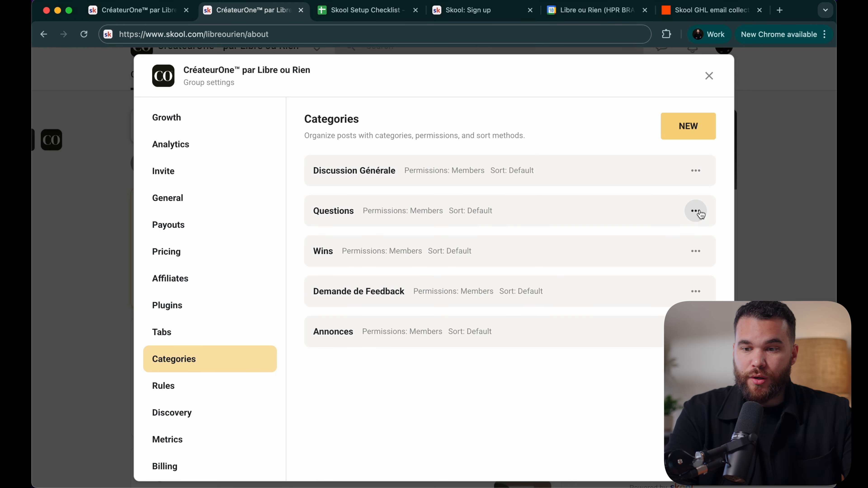
Step: Open the Questions category for editing and close it without changes
click(699, 214)
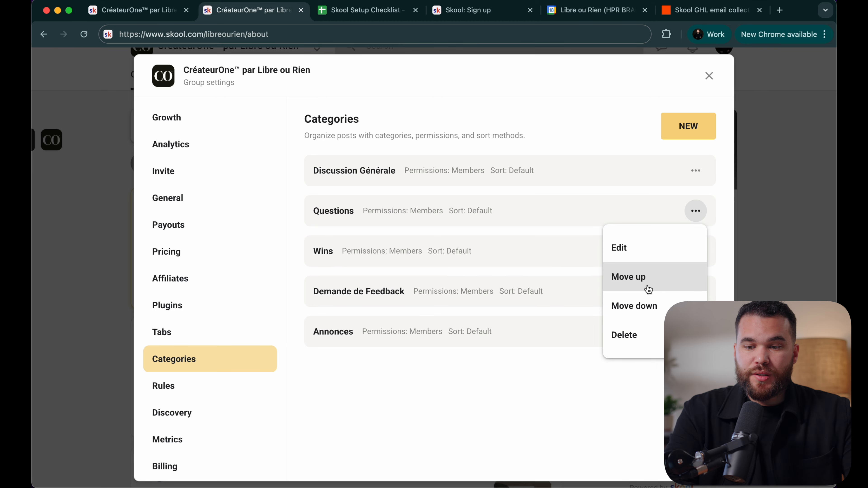
click(651, 252)
click(429, 395)
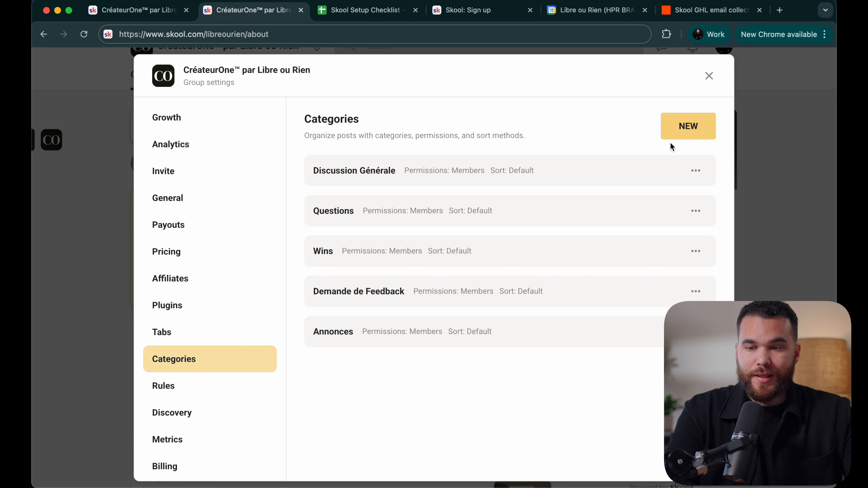
click(363, 10)
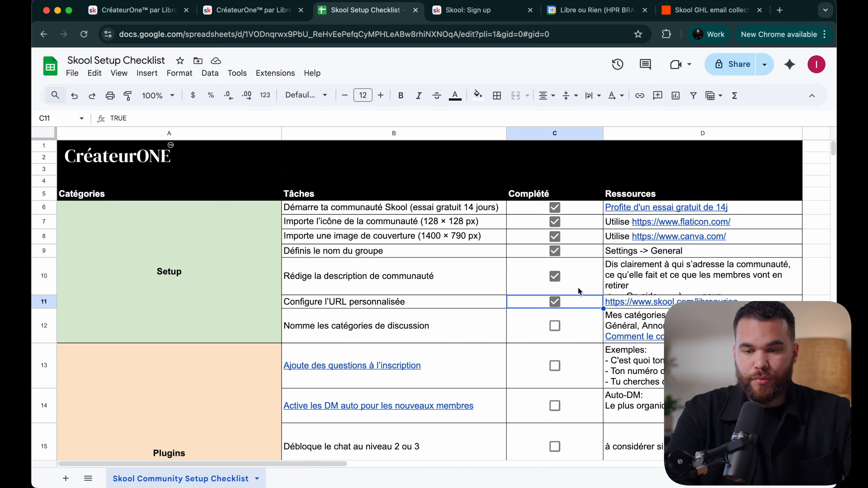
Step: Tick the 'Nomme les catégories de discussion' task in C12, then open Skool's Plugins list
click(555, 326)
scroll(566, 374, down, 3)
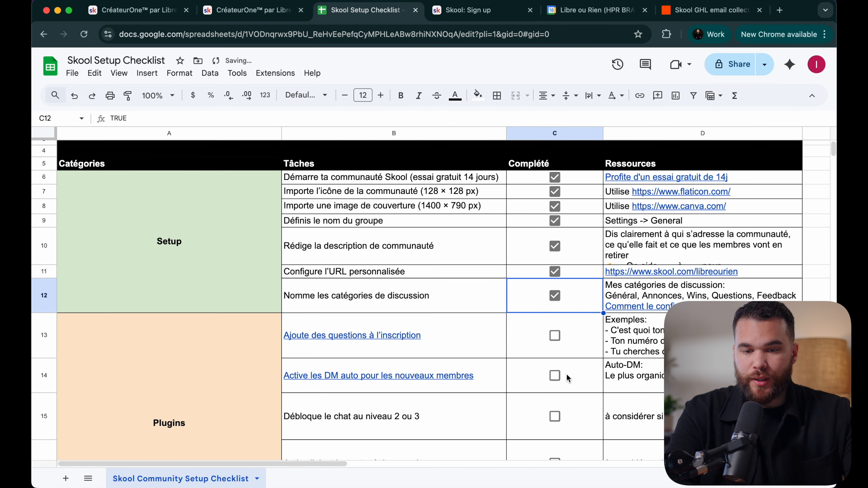
scroll(544, 286, down, 3)
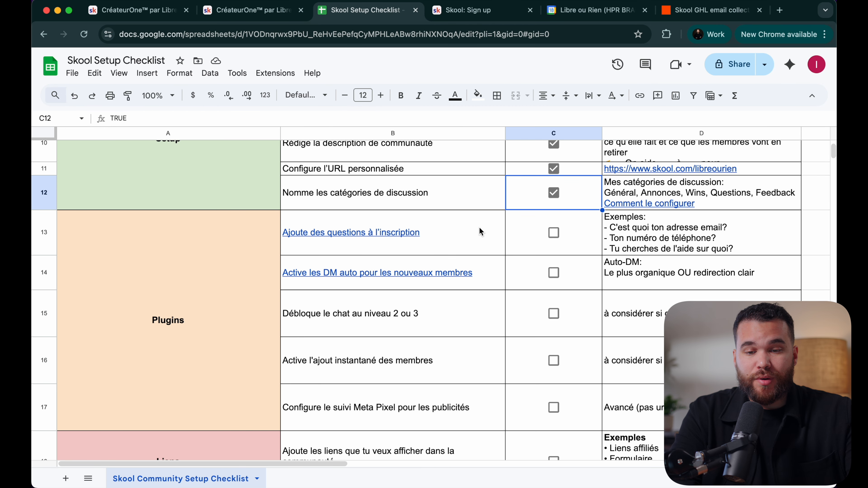
mouse_move(480, 228)
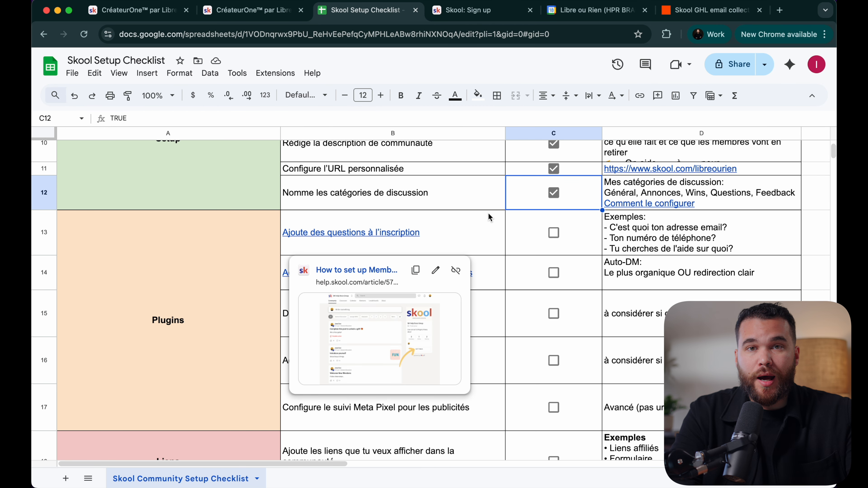
click(270, 13)
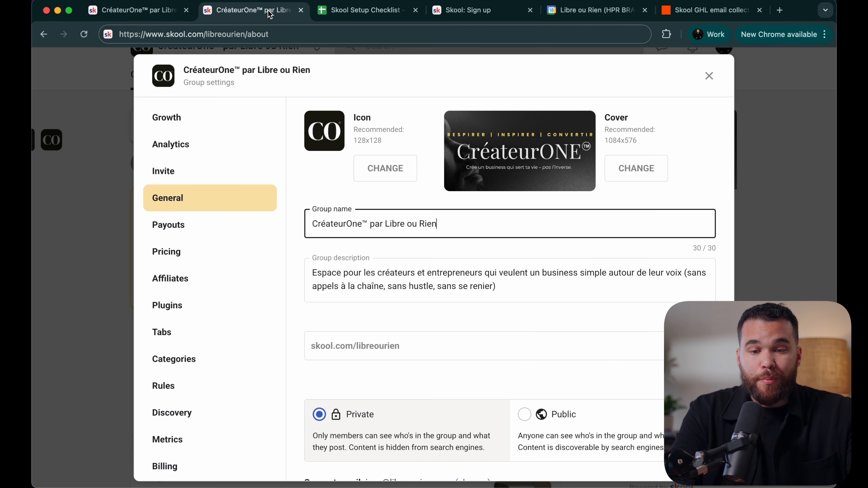
click(174, 309)
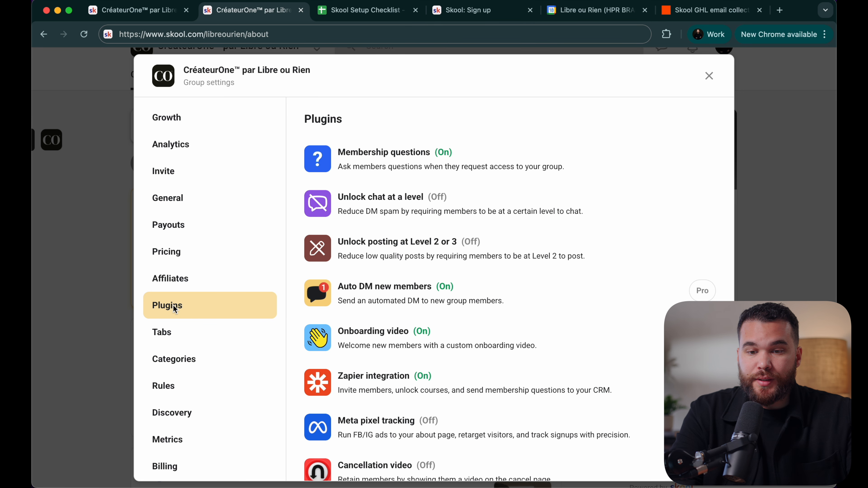
Step: Open Membership questions and inspect the email question's response types without saving
click(395, 168)
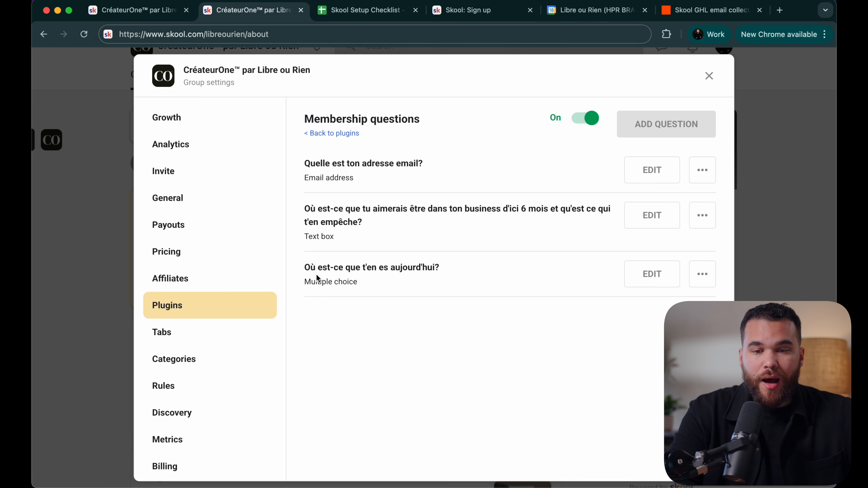
click(656, 179)
click(424, 213)
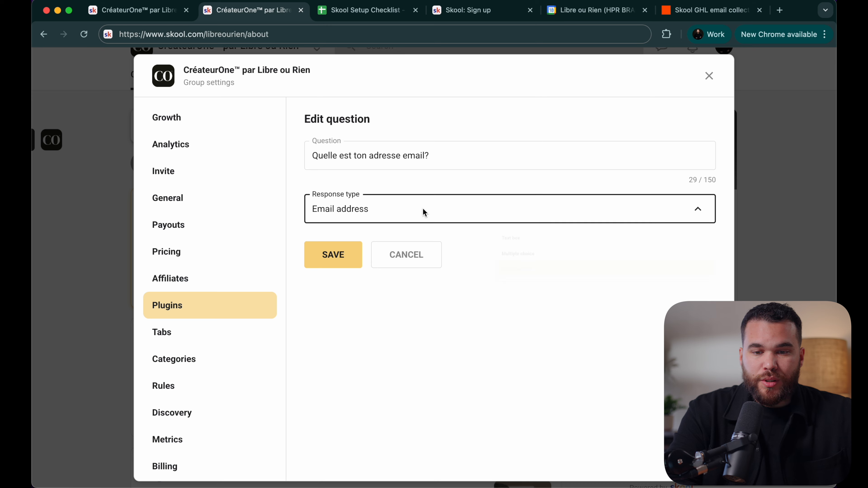
click(331, 378)
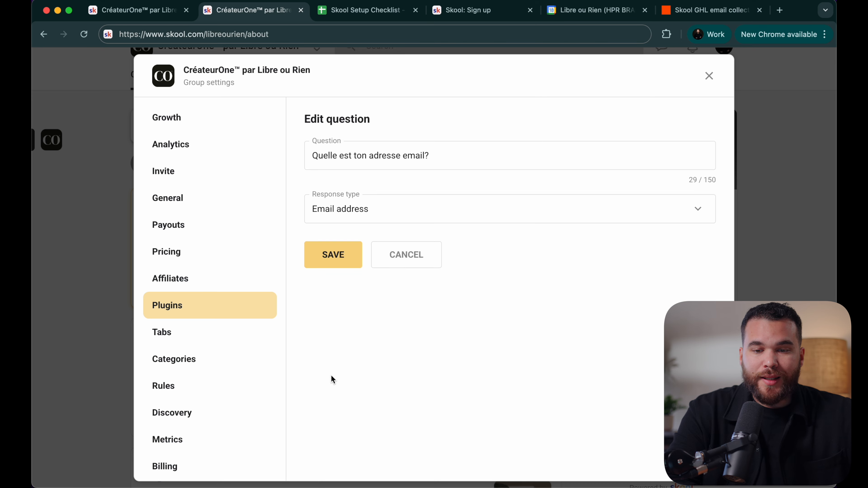
click(422, 266)
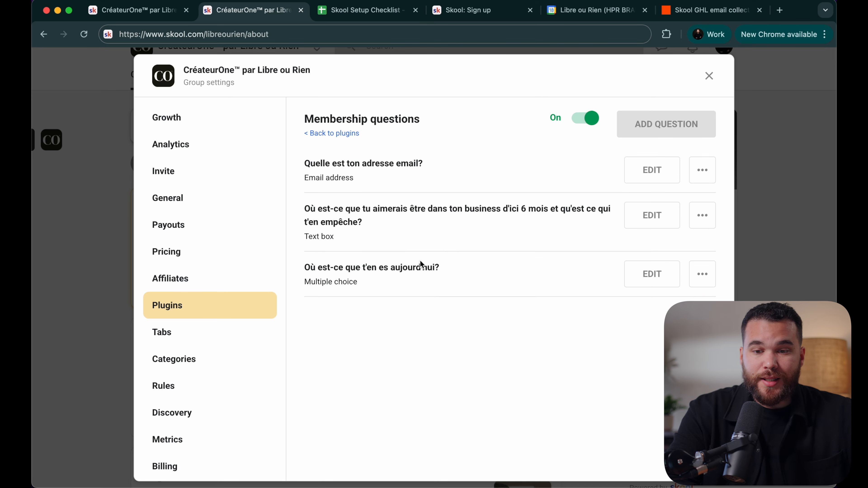
Step: Inspect the business-goal and revenue questions, cancelling each, then return to the plugins list
click(663, 224)
click(383, 208)
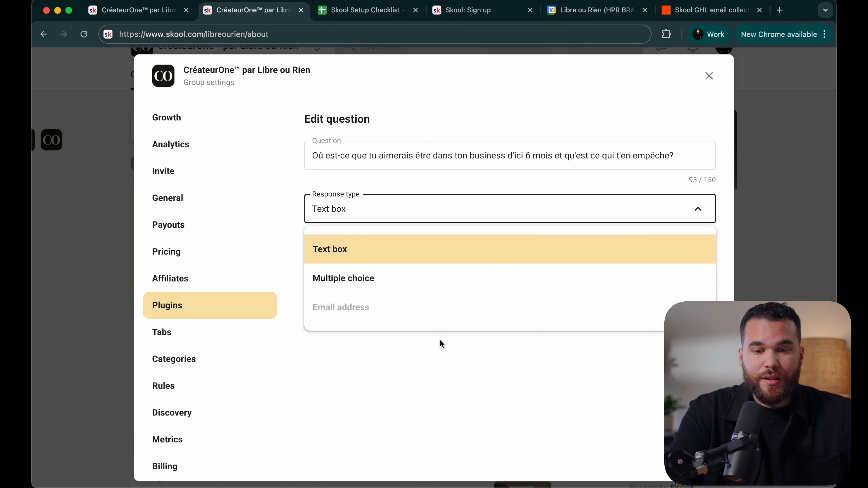
click(412, 401)
click(413, 266)
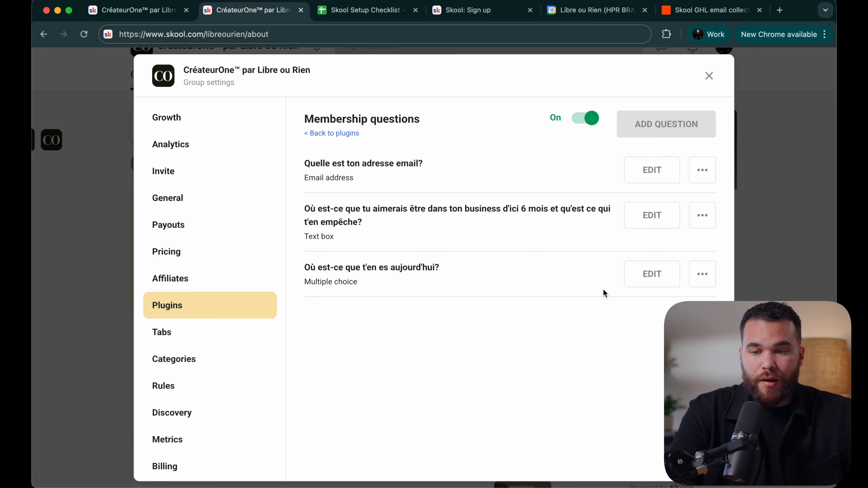
click(651, 275)
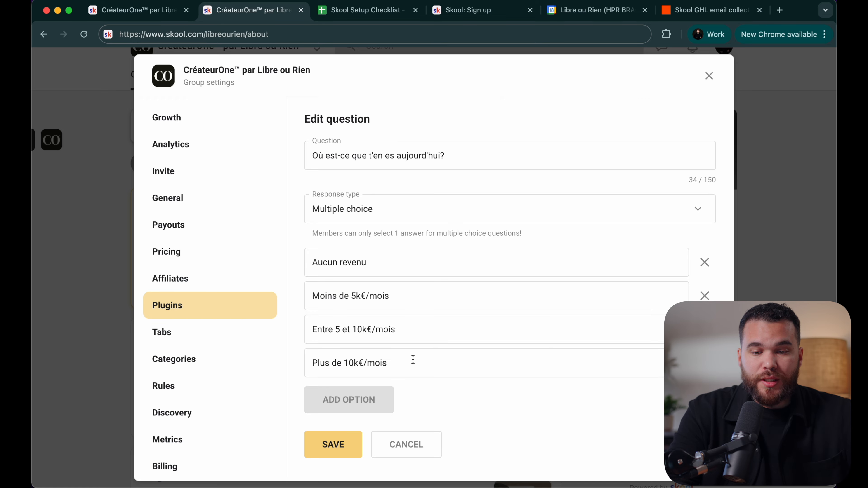
click(408, 447)
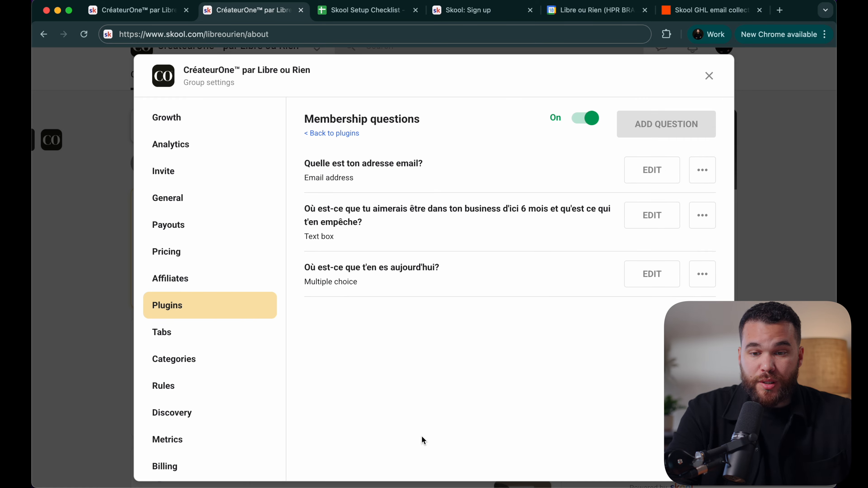
click(356, 134)
Step: Scroll the plugins list and open the Auto DM new members settings
scroll(383, 289, down, 2)
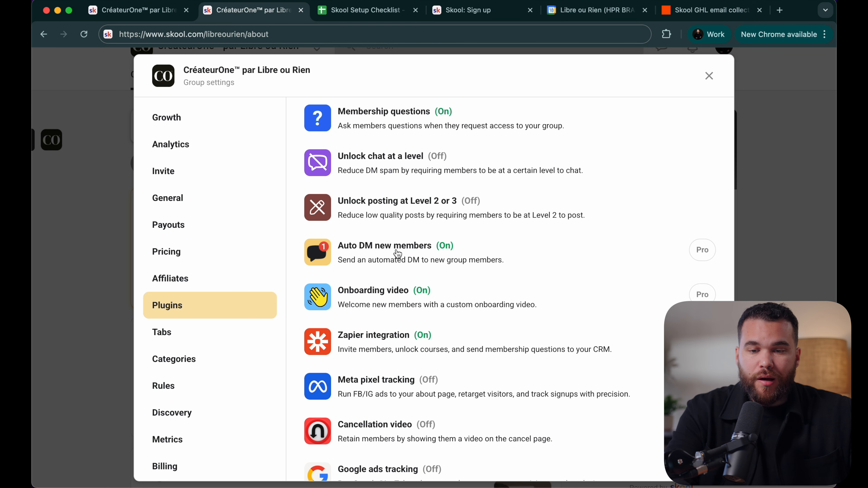
scroll(416, 261, up, 2)
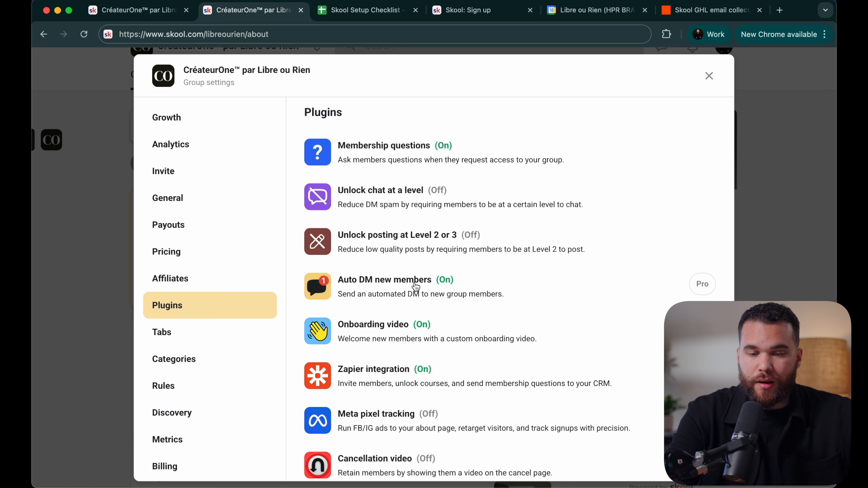
click(375, 283)
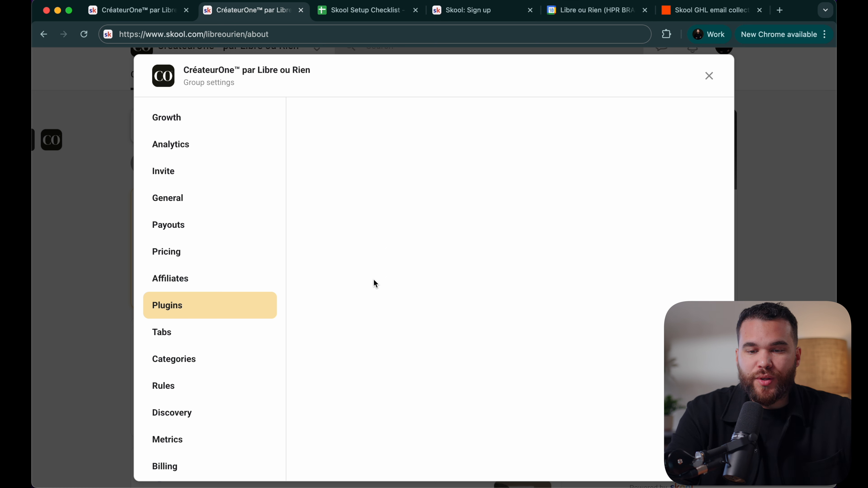
Step: Review the auto DM message and its #NAME# and #GROUPNAME# placeholders
click(436, 247)
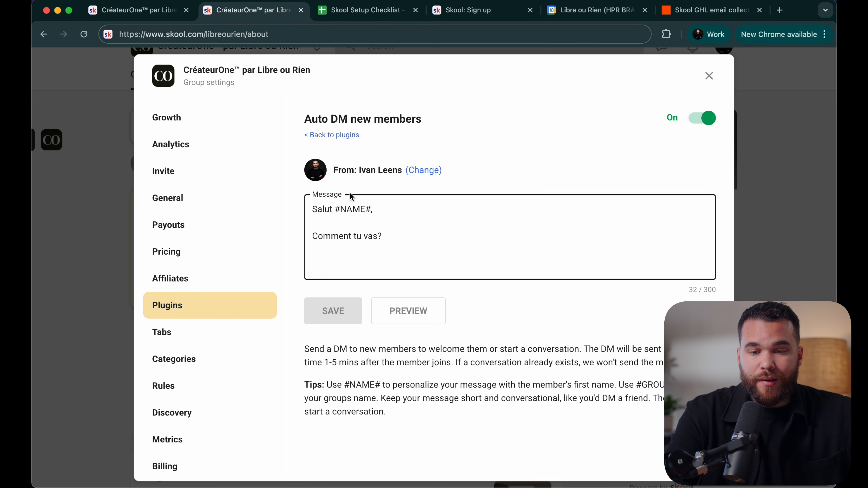
drag(335, 209, 373, 210)
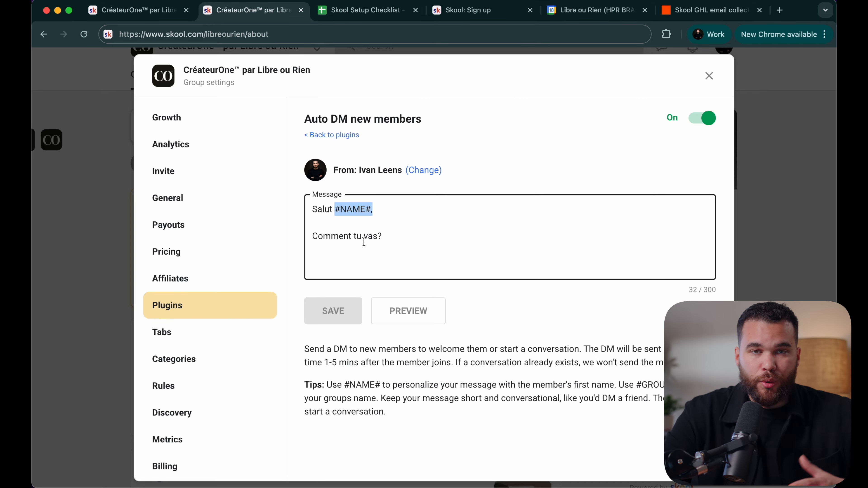
drag(635, 385, 703, 384)
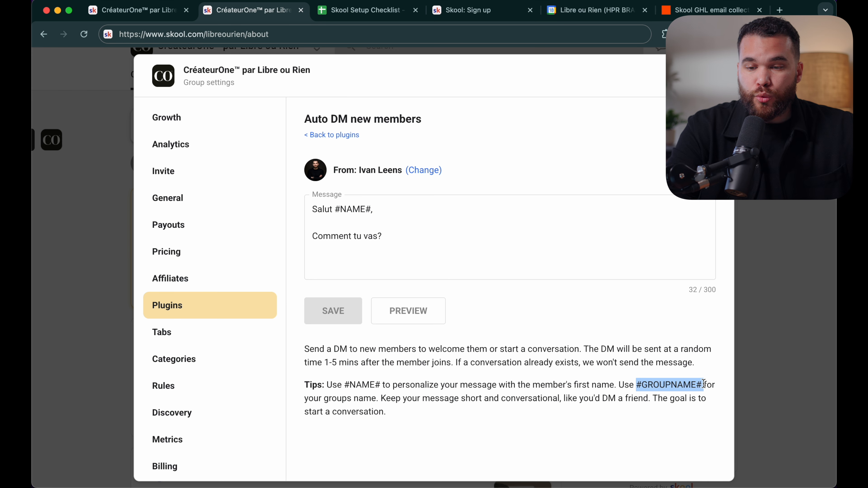
click(552, 228)
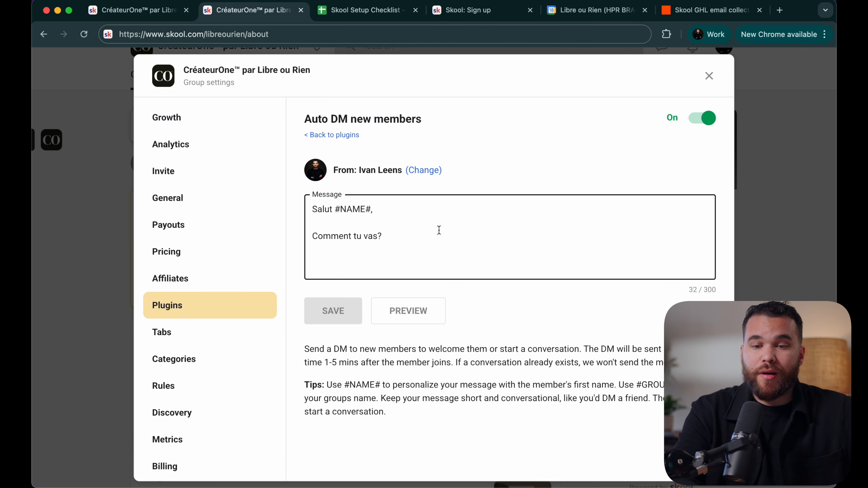
Step: Replace 'Comment tu vas?' with 'Commence ici: module 1' in the auto DM
drag(412, 238, 301, 240)
key(BackSpace)
text(Co)
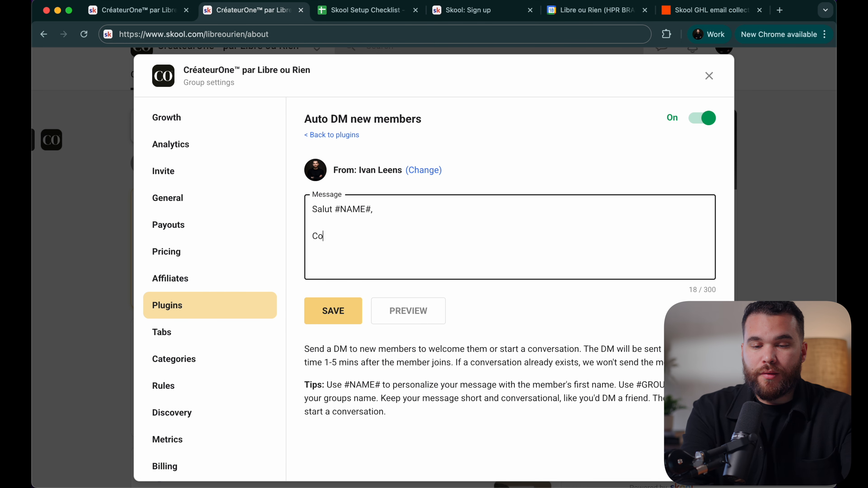
text(mmence ici: module 1)
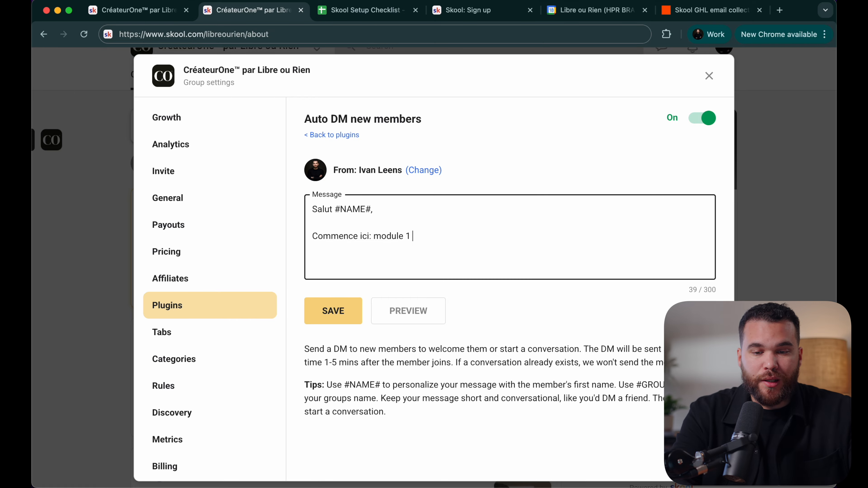
click(368, 11)
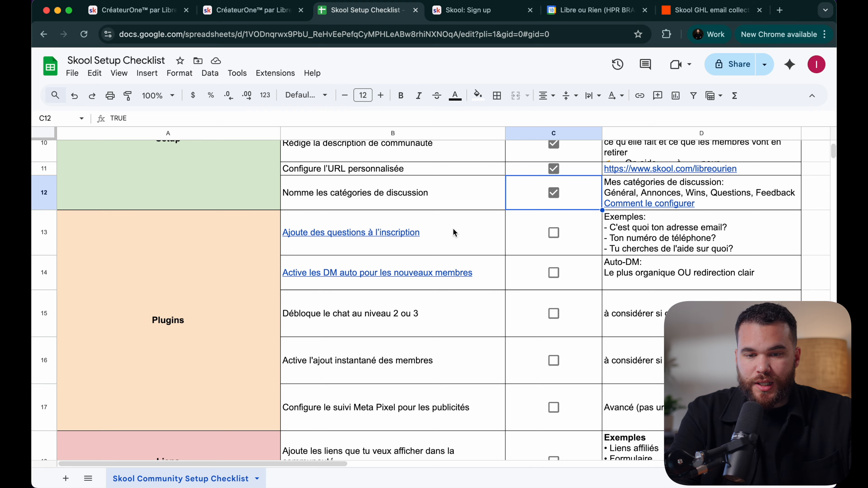
Step: Tick C13 (signup questions) and C14 (auto DMs for new members) in the checklist, then return to the CréateurOne tab
click(554, 234)
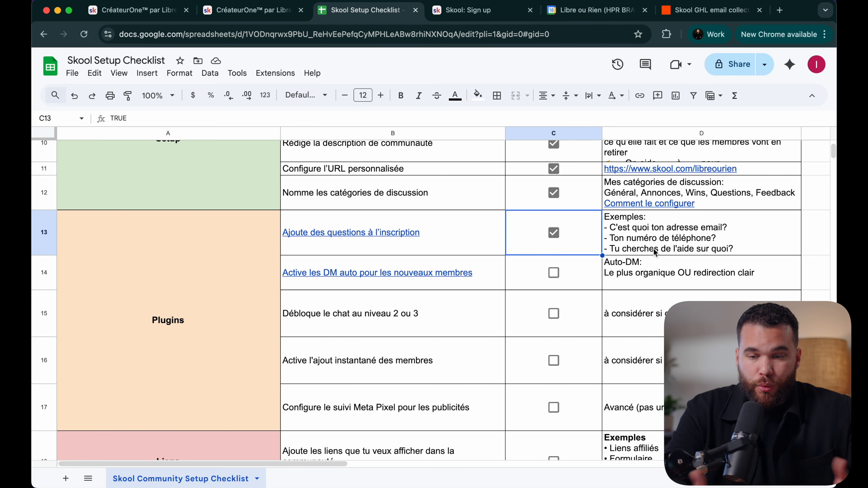
click(554, 273)
scroll(555, 316, down, 1)
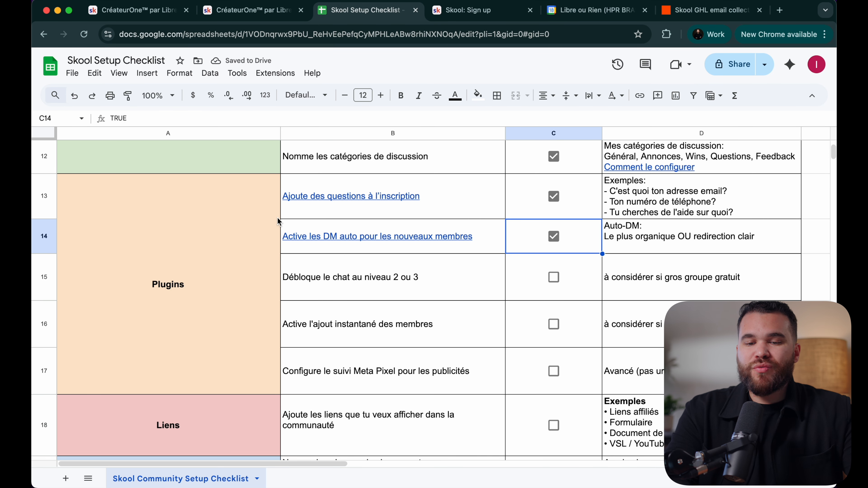
click(280, 17)
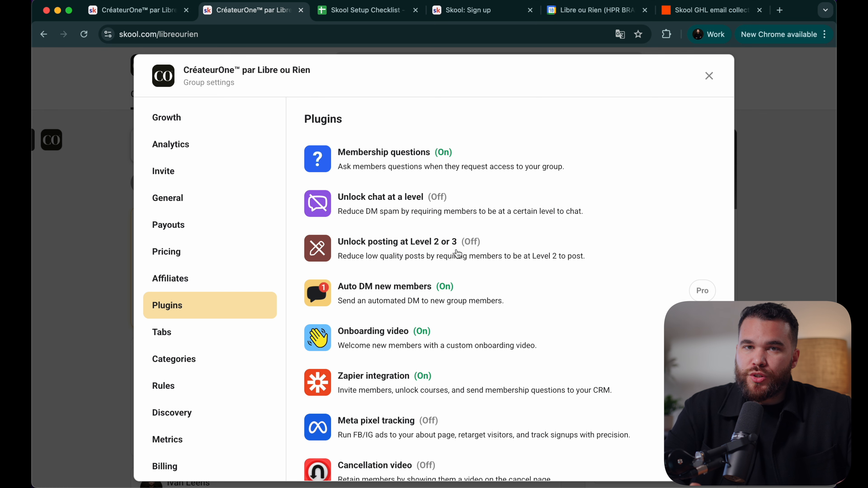
Step: Tick 'Débloque le chat au niveau 2 ou 3' in the checklist sheet, then return to Skool's Plugins settings
key(ctrl+Tab)
click(557, 276)
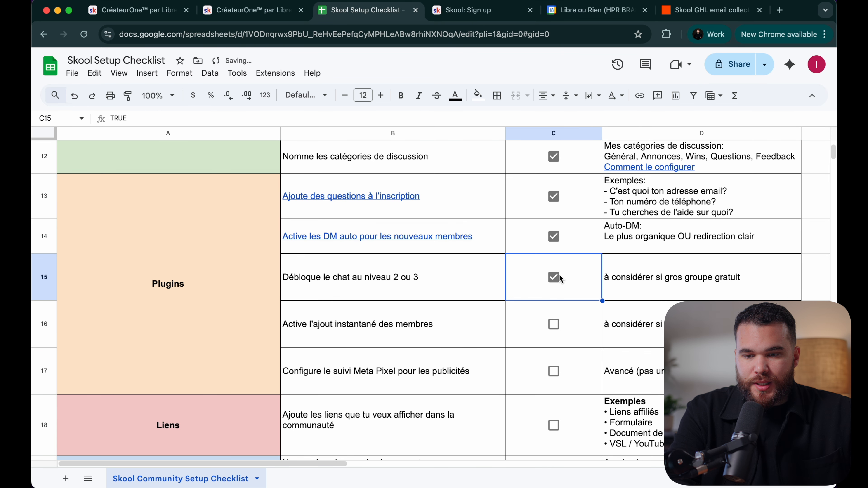
scroll(548, 329, down, 1)
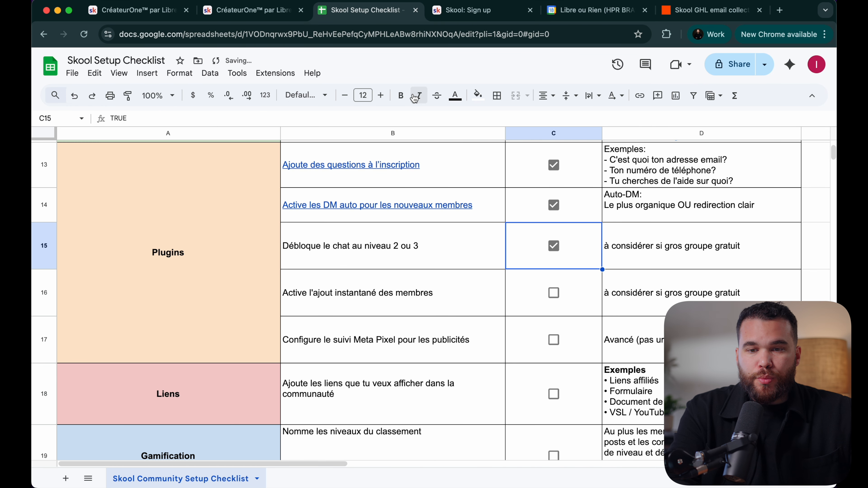
click(257, 11)
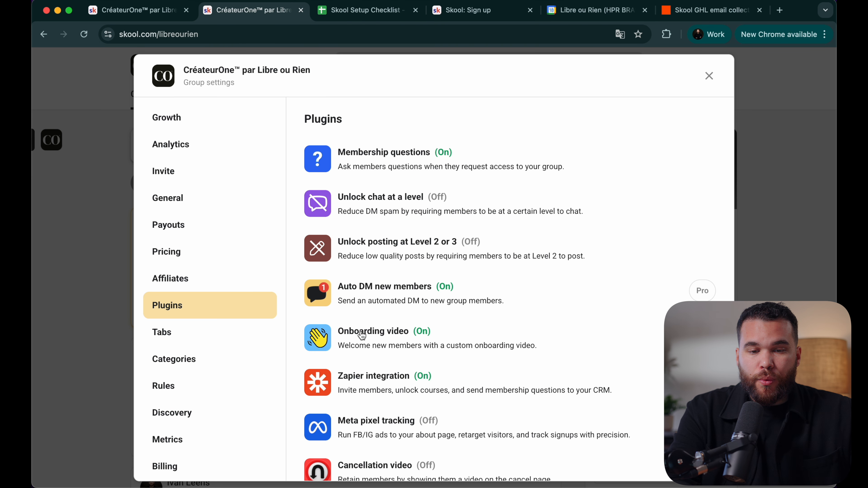
scroll(401, 387, down, 6)
scroll(402, 387, down, 1)
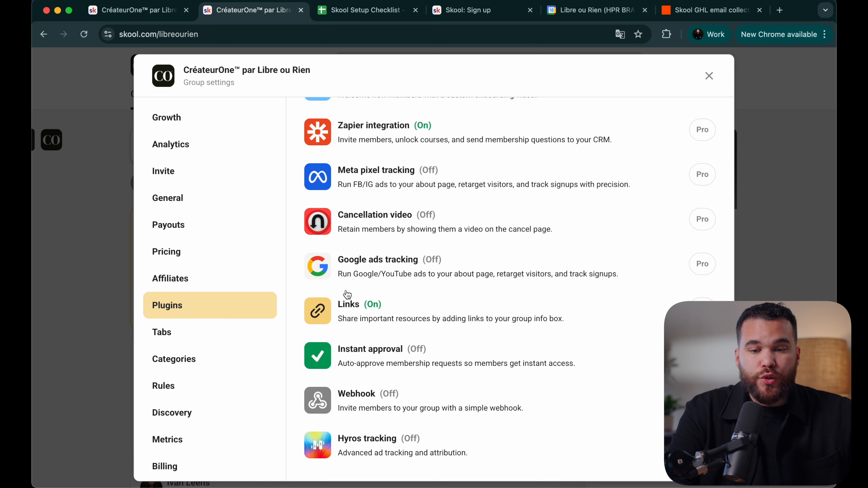
Step: Review the Links and Meta pixel tracking plugins, leaving Meta pixel off, then go to the Skool Setup Checklist sheet
click(358, 319)
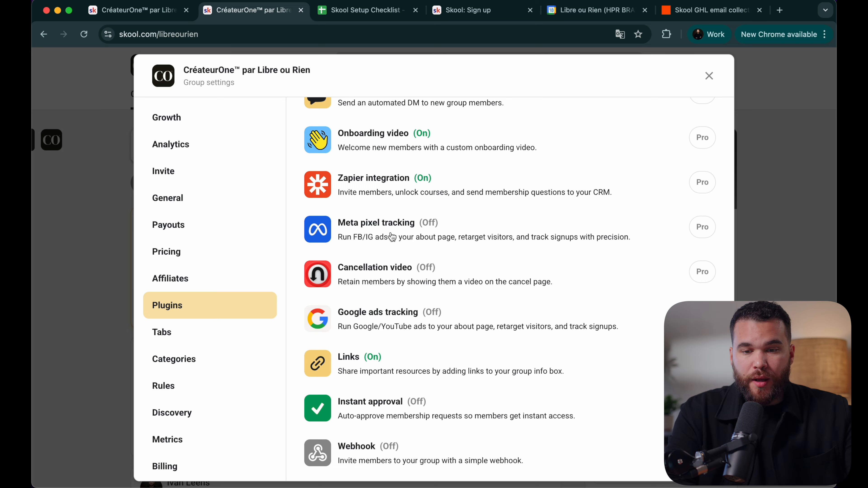
click(437, 240)
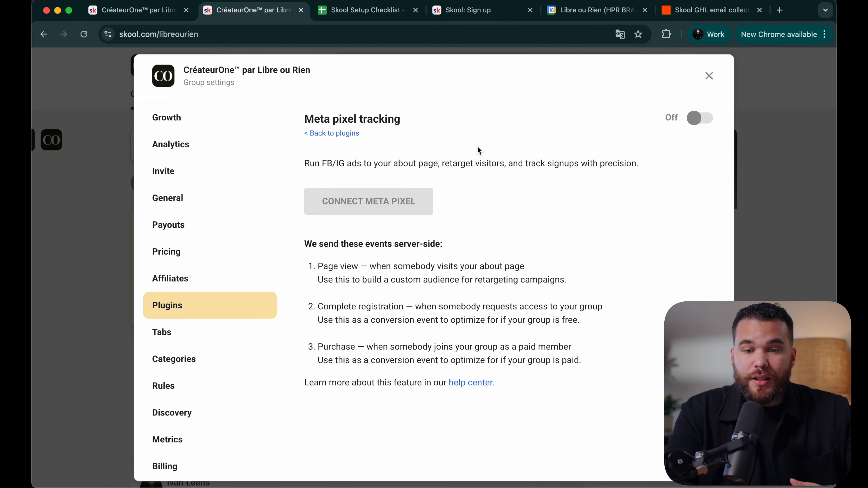
click(320, 134)
scroll(373, 300, down, 1)
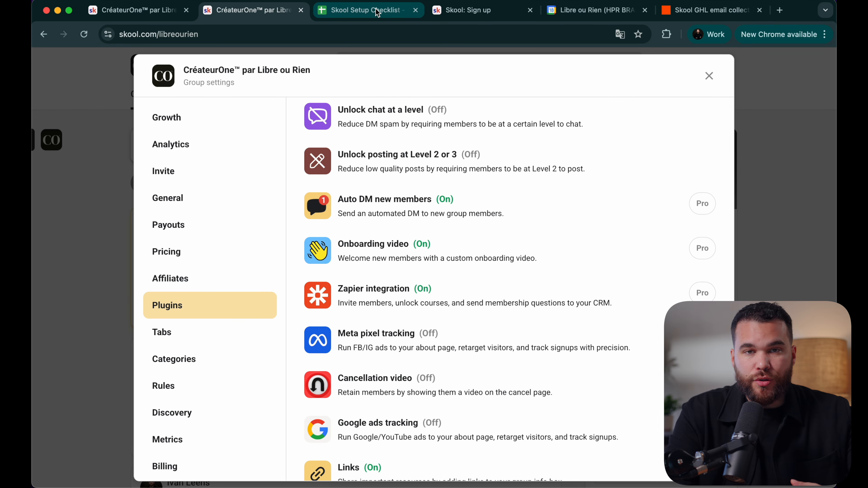
click(366, 10)
scroll(494, 280, down, 2)
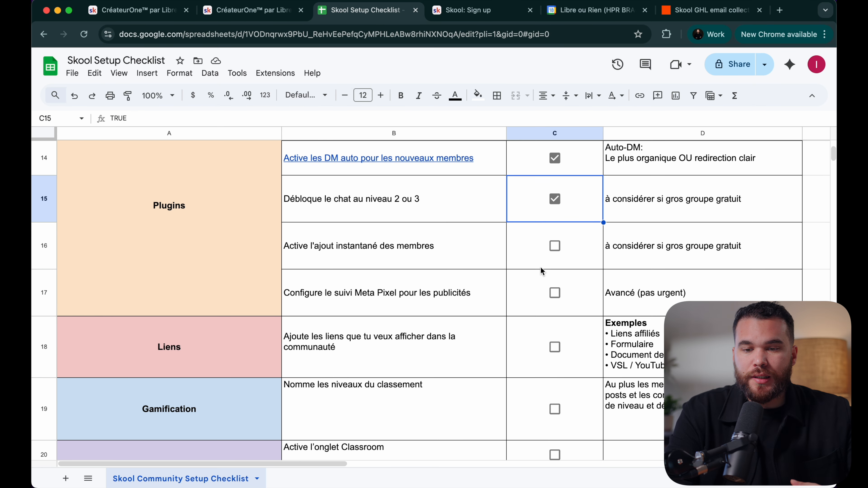
Step: Tick C16–C18 (instant approval, Meta Pixel, community links), then return to Skool and close the group settings
click(548, 256)
click(552, 251)
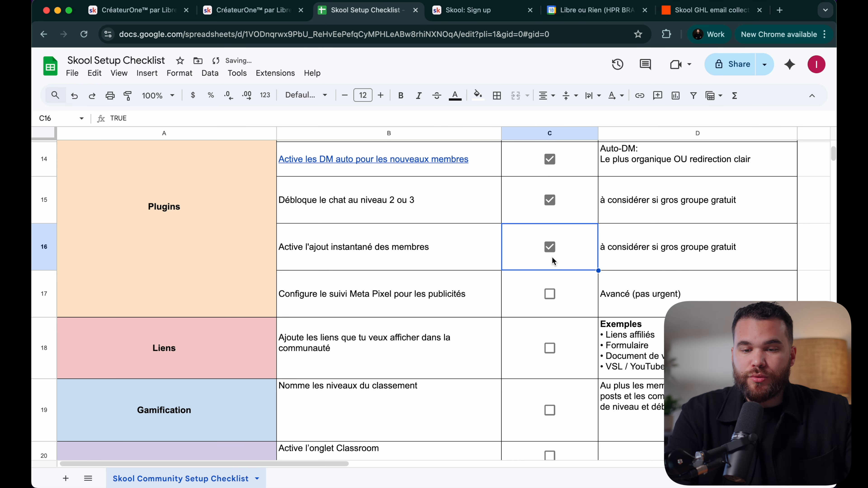
click(550, 294)
scroll(550, 294, down, 2)
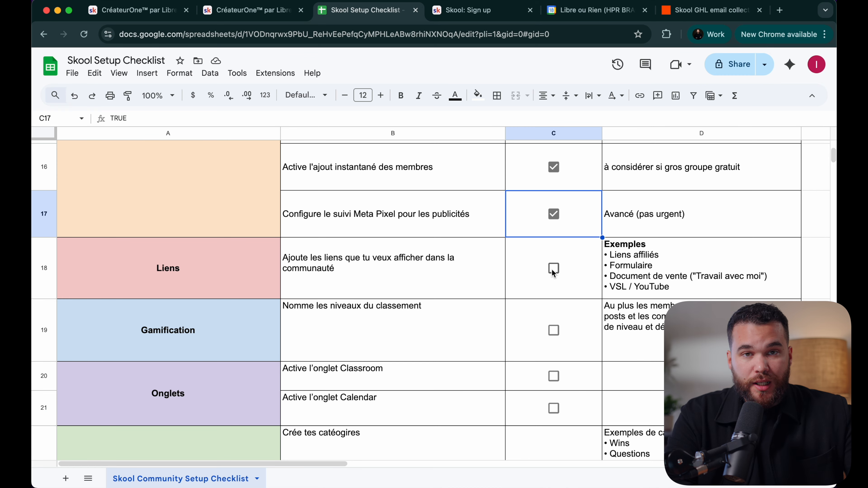
click(553, 270)
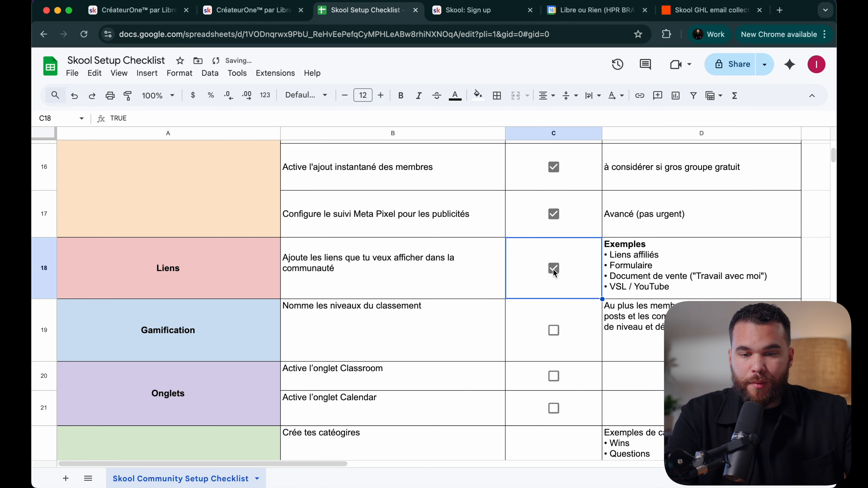
scroll(440, 262, down, 2)
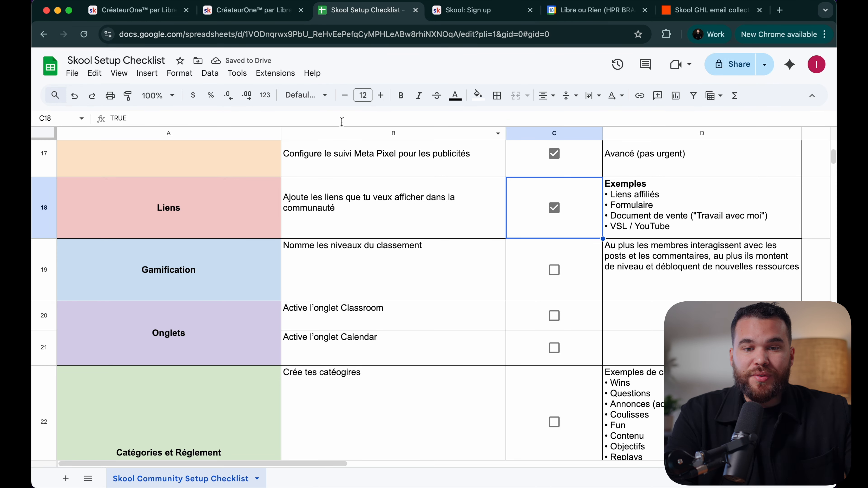
click(260, 11)
click(707, 78)
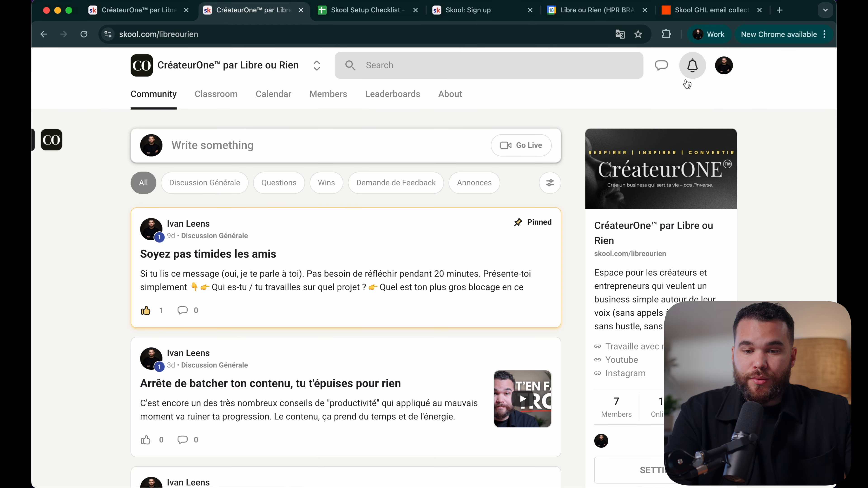
Step: Open the Leaderboards page and its level-naming dialog, ready to edit the Level 1 name
click(406, 96)
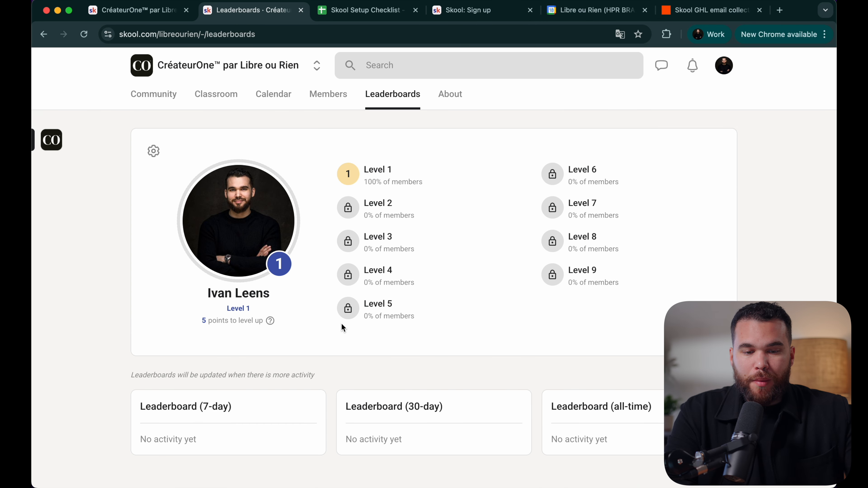
click(154, 152)
click(415, 177)
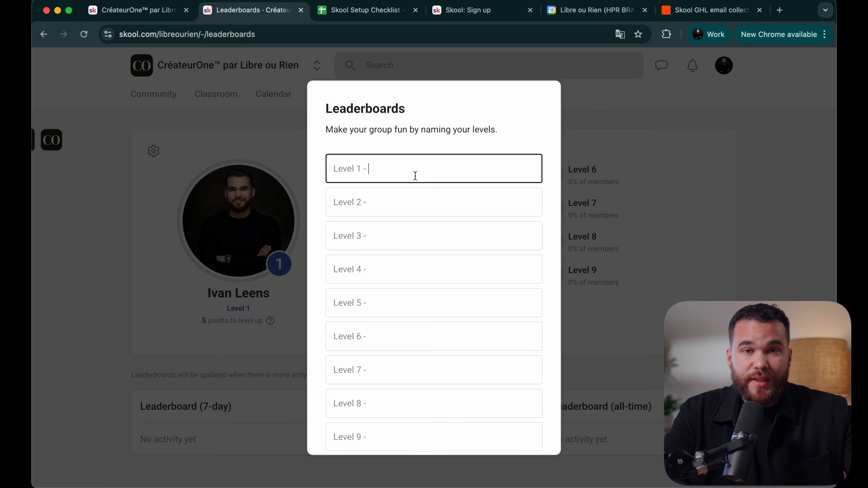
Step: Name Level 9 'Top contrib' and Level 1 'Débutant' in the leaderboard levels dialog
scroll(436, 378, down, 3)
click(436, 378)
text(Top contributeur)
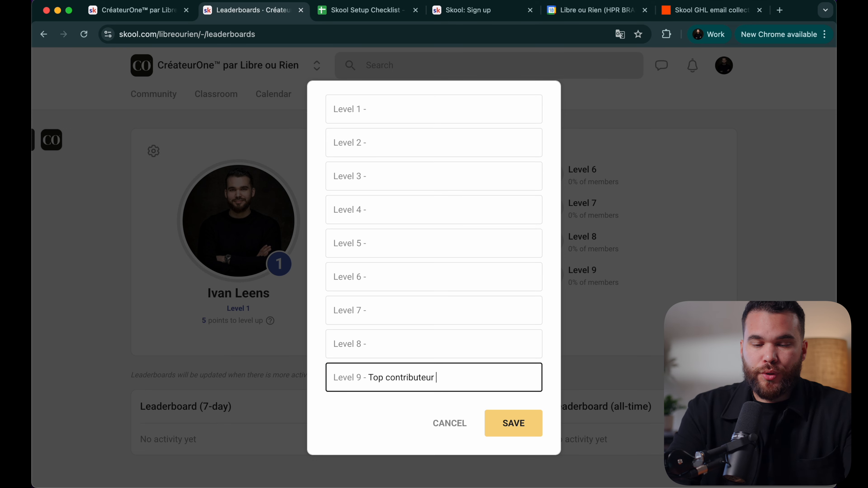
scroll(452, 321, up, 3)
click(414, 171)
text(Débutant)
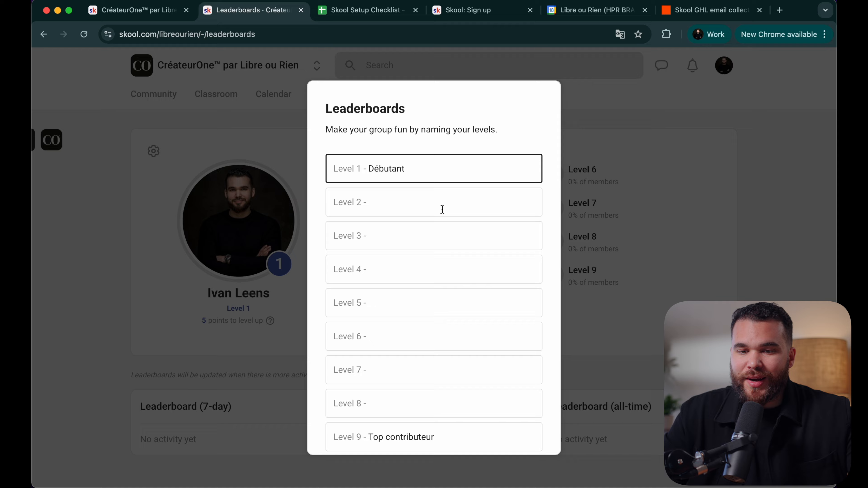
scroll(424, 294, down, 3)
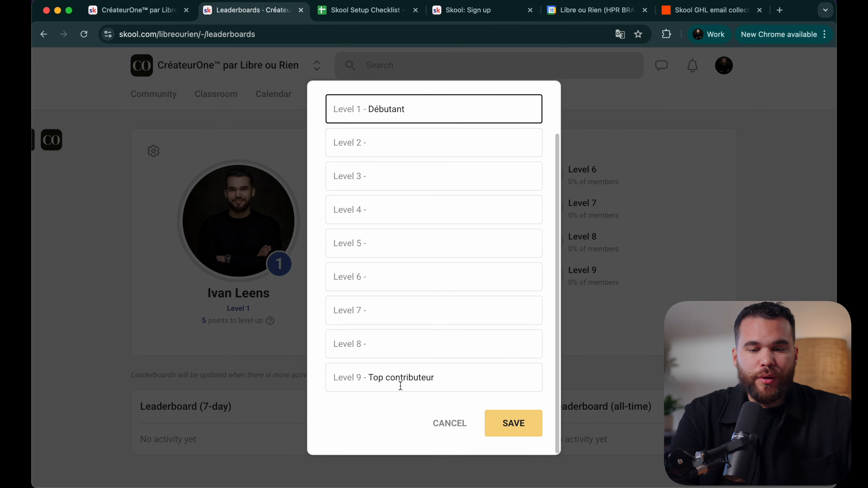
triple_click(403, 377)
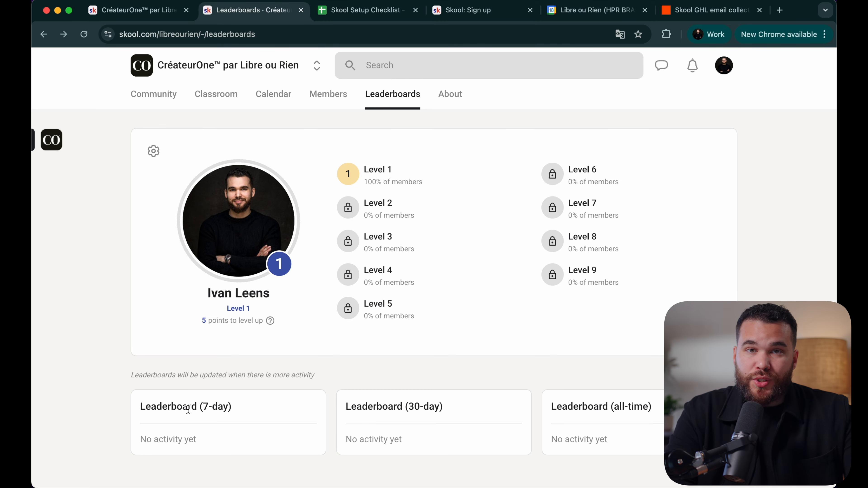
drag(141, 406, 220, 414)
click(254, 409)
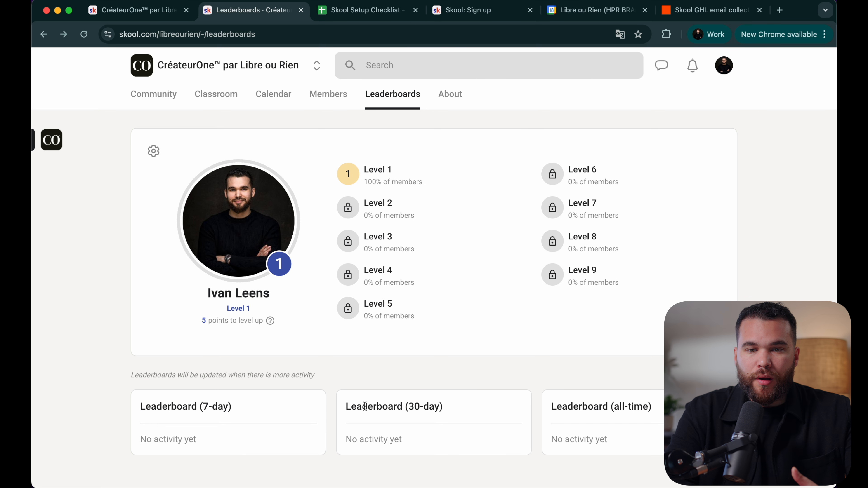
Step: Look at the other community's leaderboards page in its browser window for comparison
key(ctrl+Up)
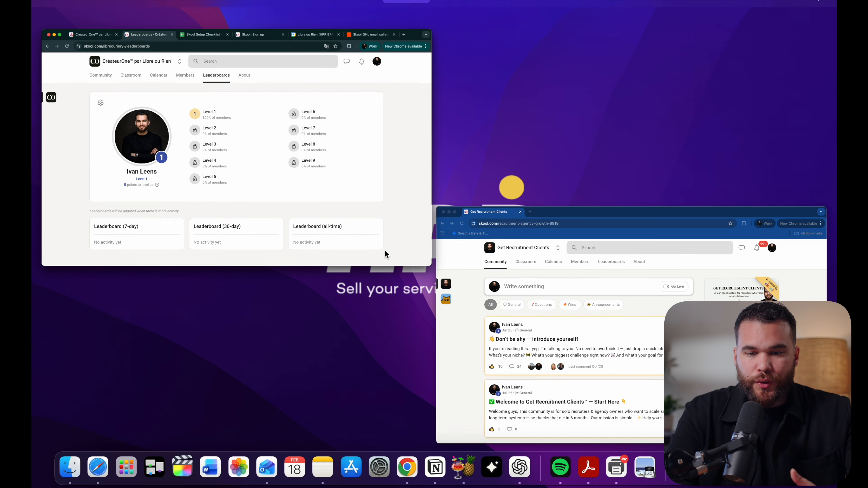
click(551, 355)
click(410, 114)
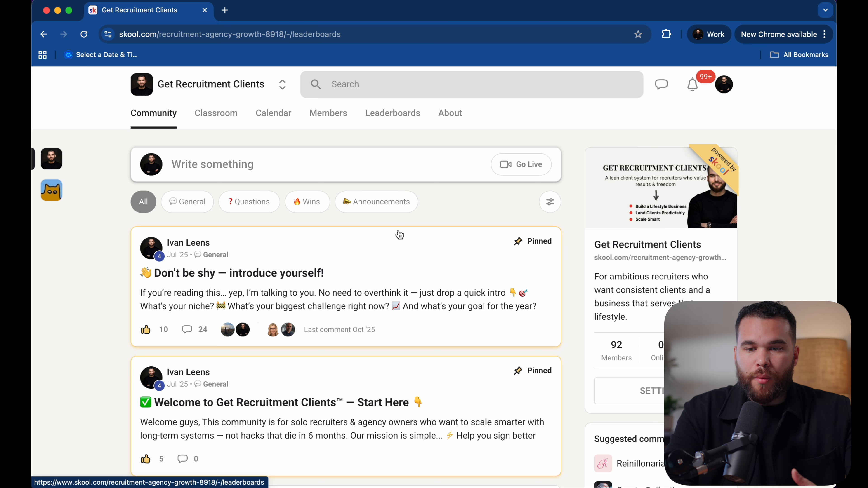
scroll(383, 351, down, 5)
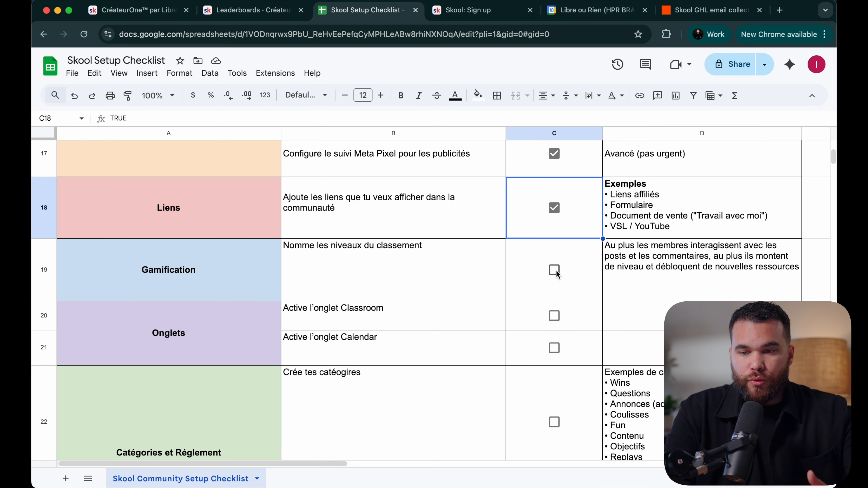
Step: Tick the leaderboard-levels item (C19) in the sheet, then return to the community feed and open group settings
click(555, 270)
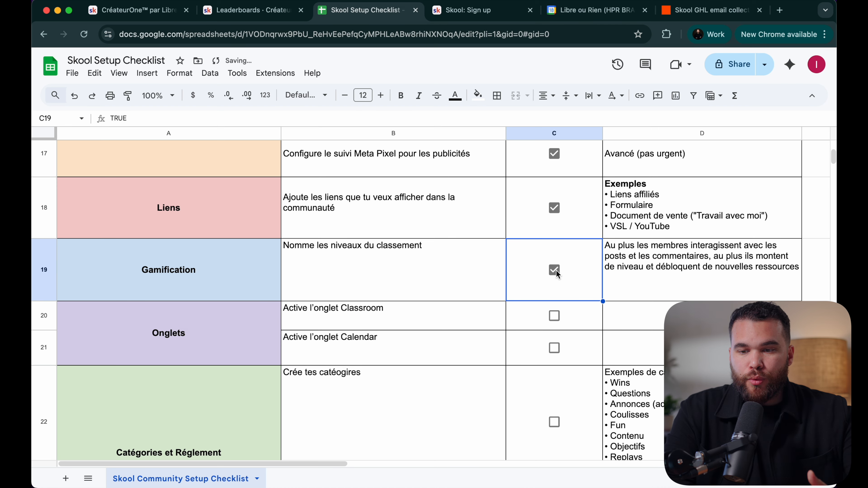
scroll(364, 334, down, 2)
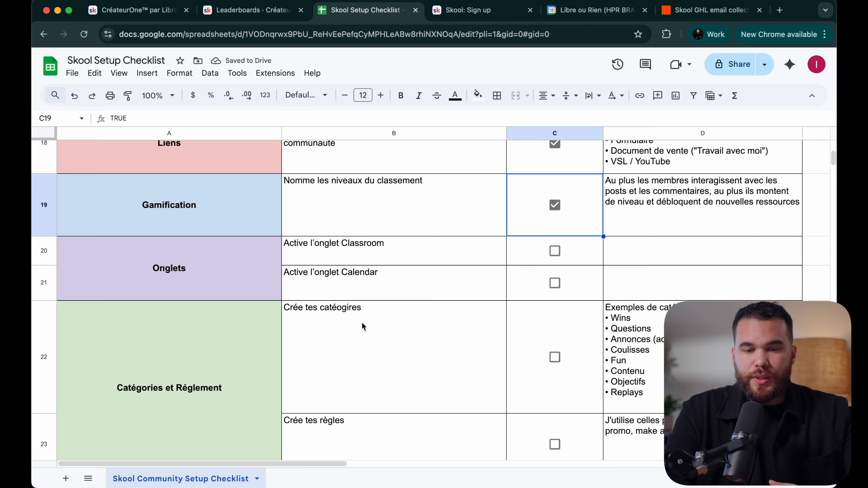
click(251, 10)
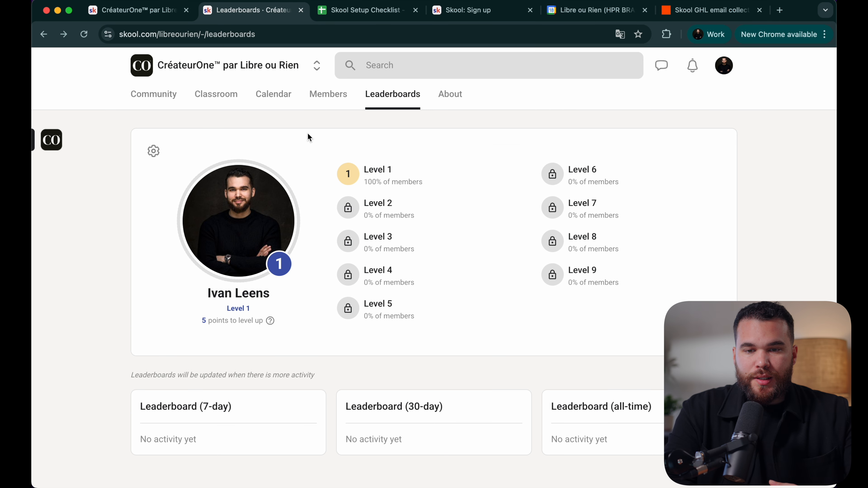
click(135, 98)
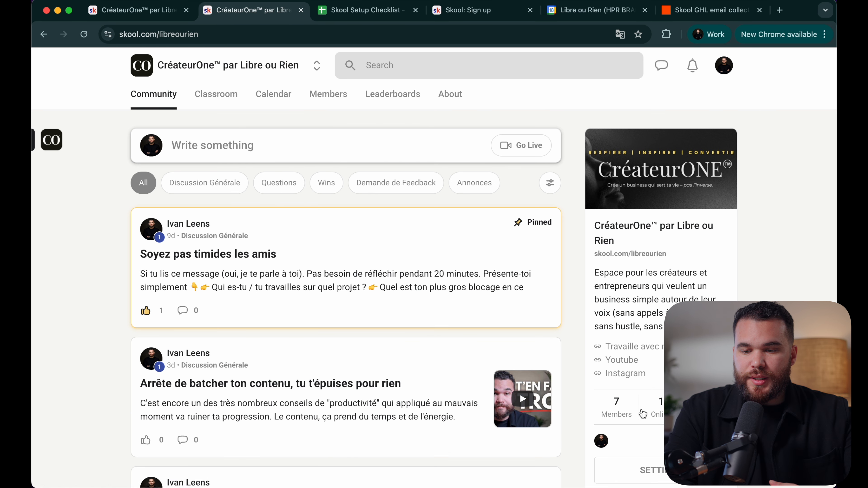
click(653, 467)
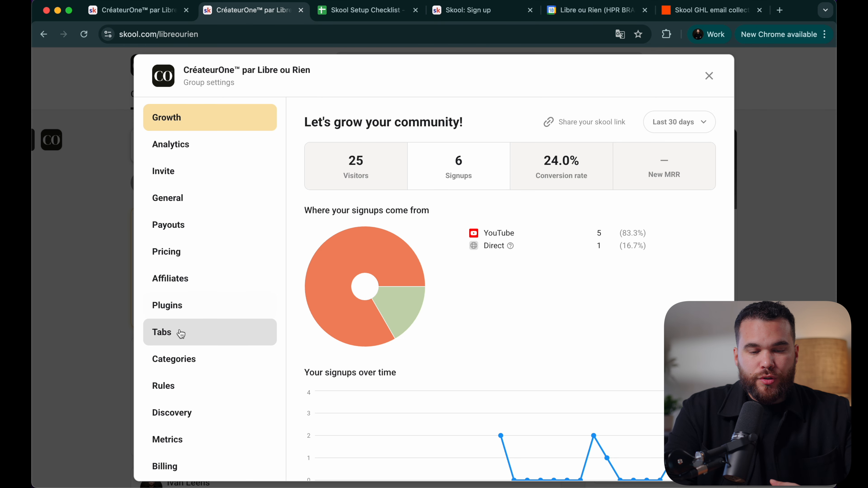
click(180, 332)
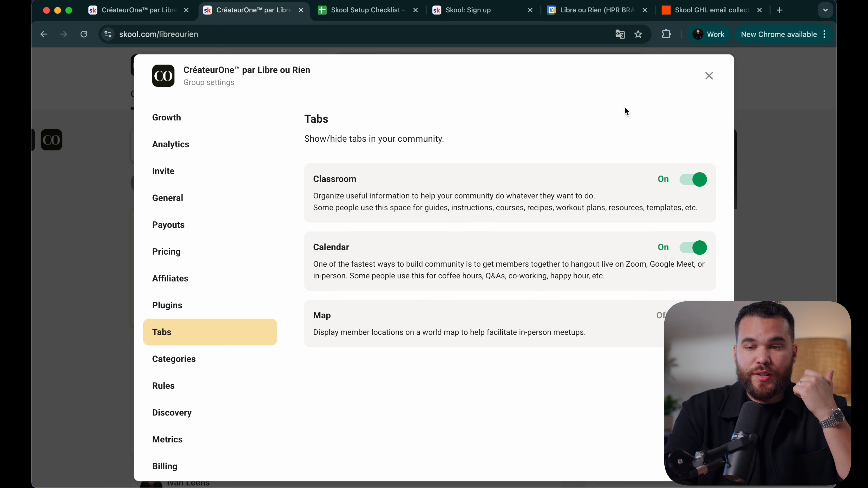
click(709, 76)
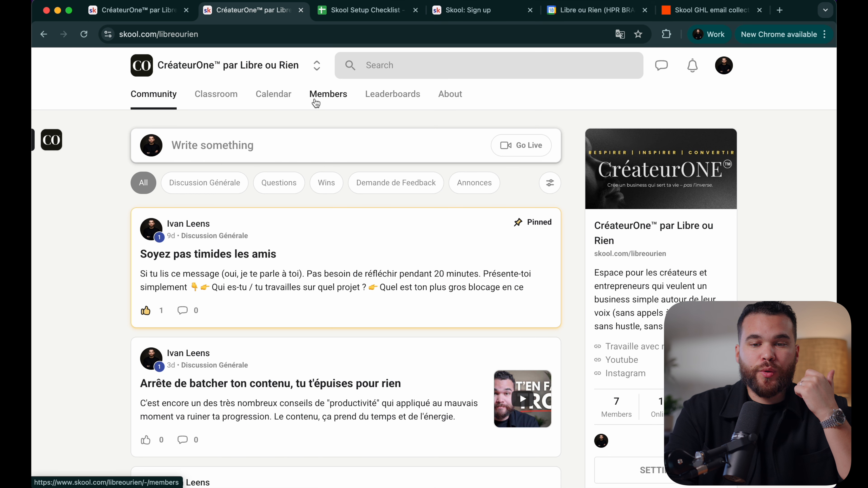
click(650, 467)
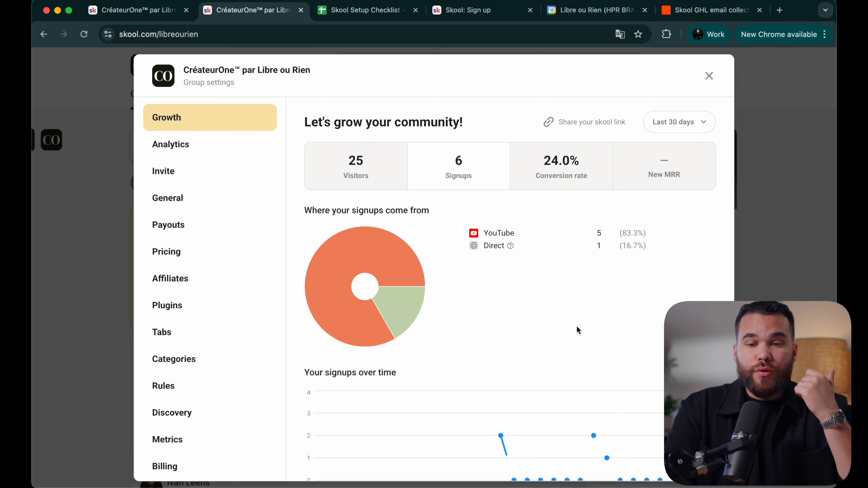
click(186, 337)
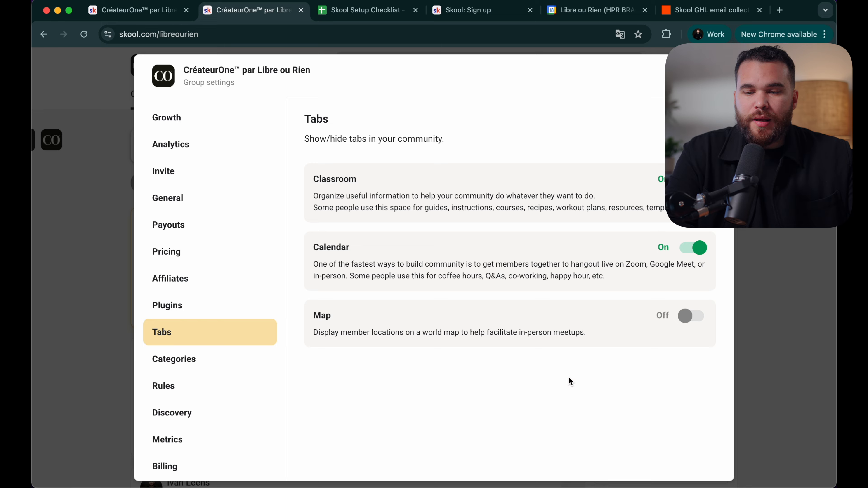
click(715, 76)
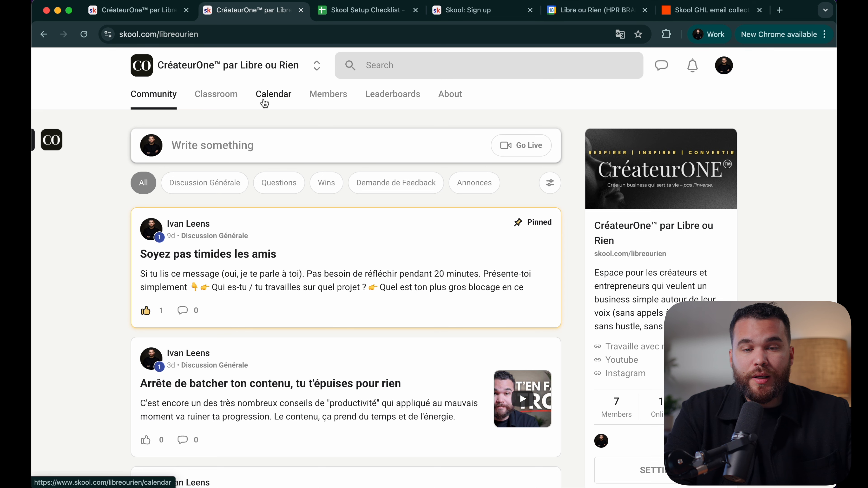
click(363, 10)
Step: Tick the Calendar tab checklist item in C21
scroll(394, 266, down, 3)
click(556, 237)
click(556, 234)
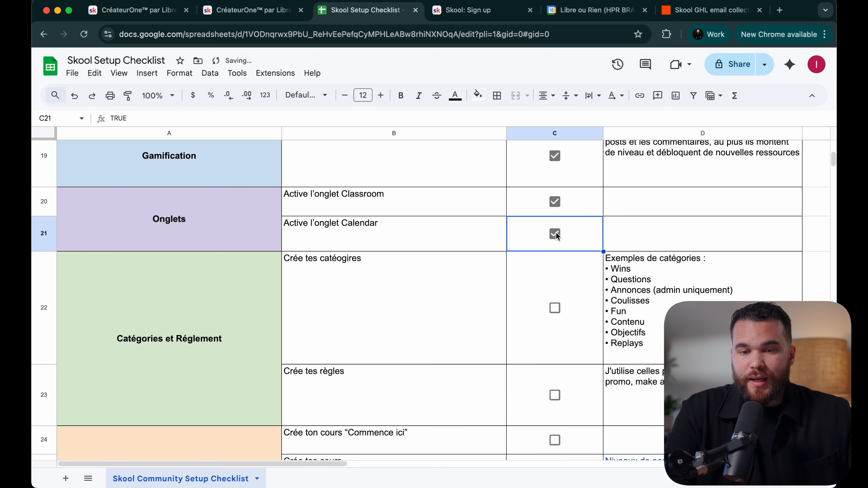
scroll(556, 273, down, 2)
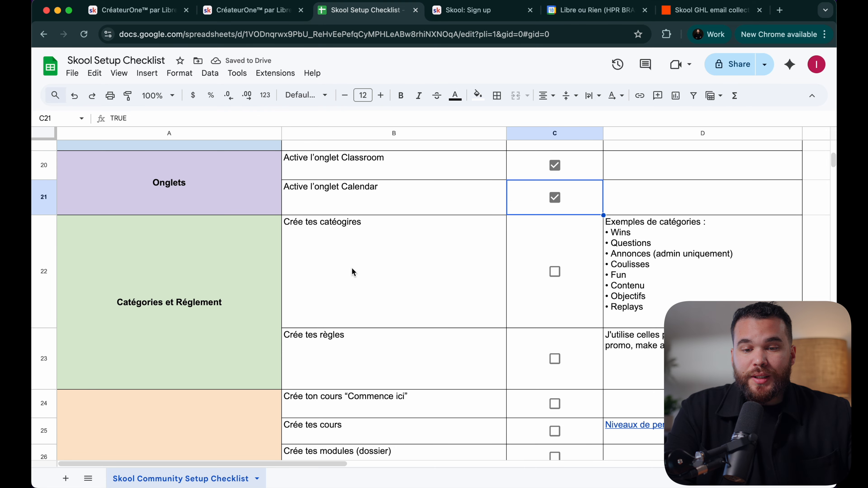
Step: Tick 'Crée tes catégories' in C22, then switch to the CréateurOne Skool tab and open group settings
click(414, 260)
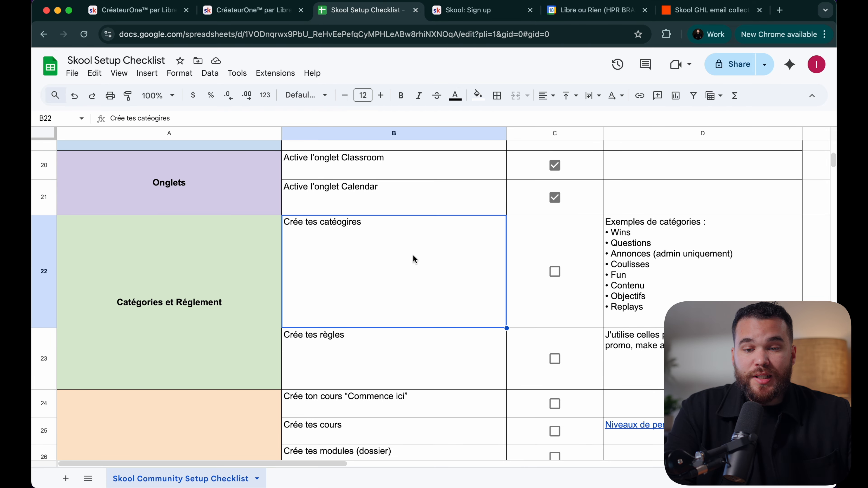
click(566, 258)
click(462, 274)
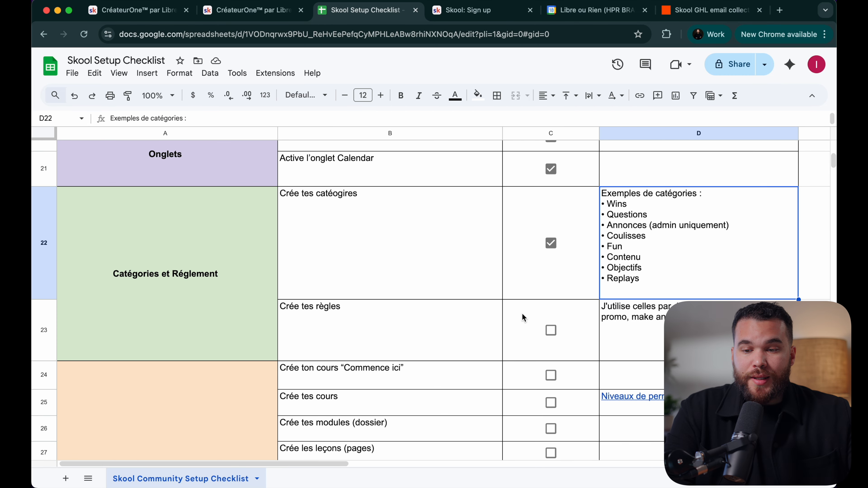
click(393, 322)
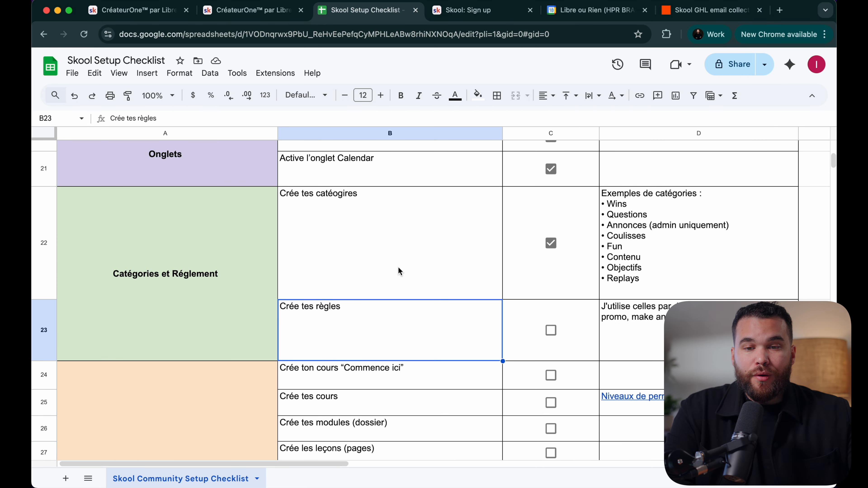
click(277, 15)
click(638, 468)
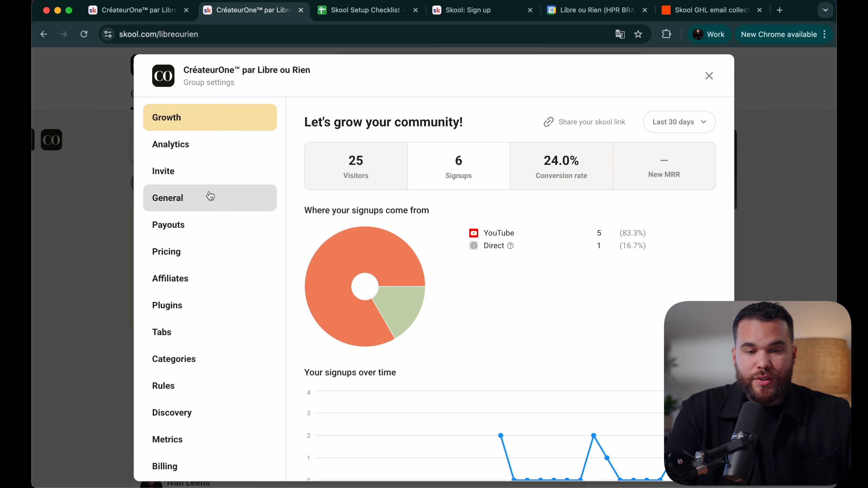
Step: Open the Rules settings and start, then cancel, a new rule, keeping the three existing rules
click(177, 385)
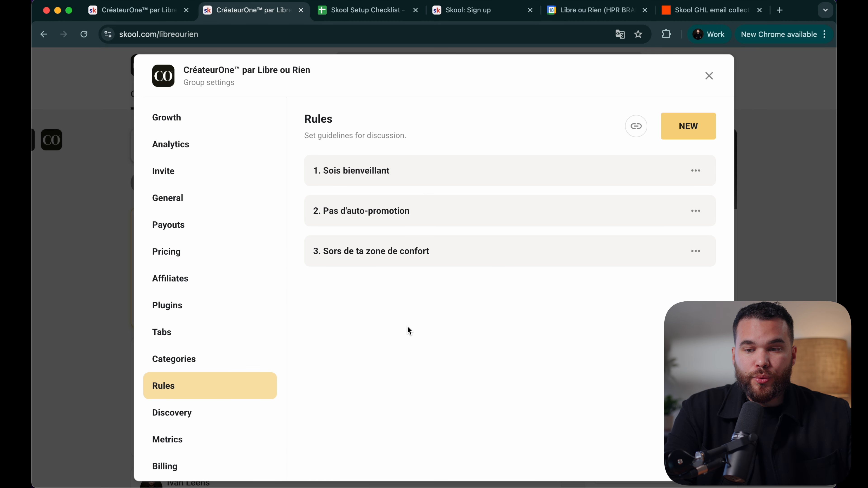
click(680, 136)
click(459, 253)
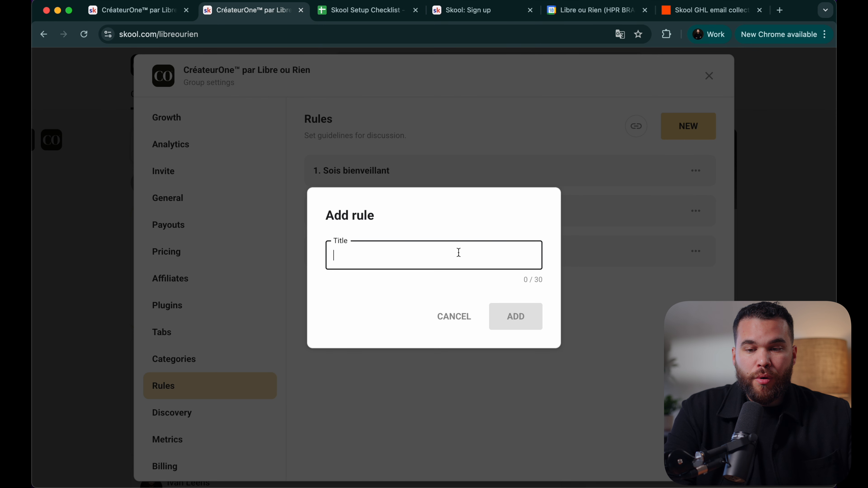
click(456, 323)
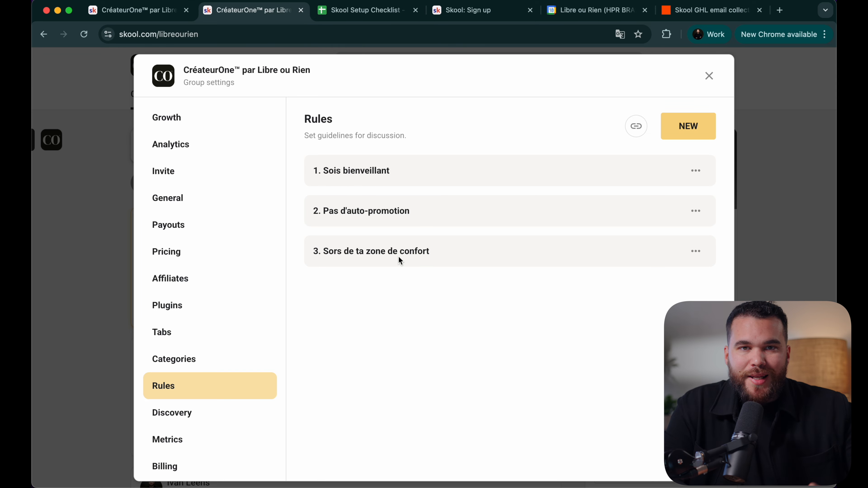
Step: Tick 'Crée tes règles' in C23, then close Skool's group settings and open the Classroom
key(ctrl+Tab)
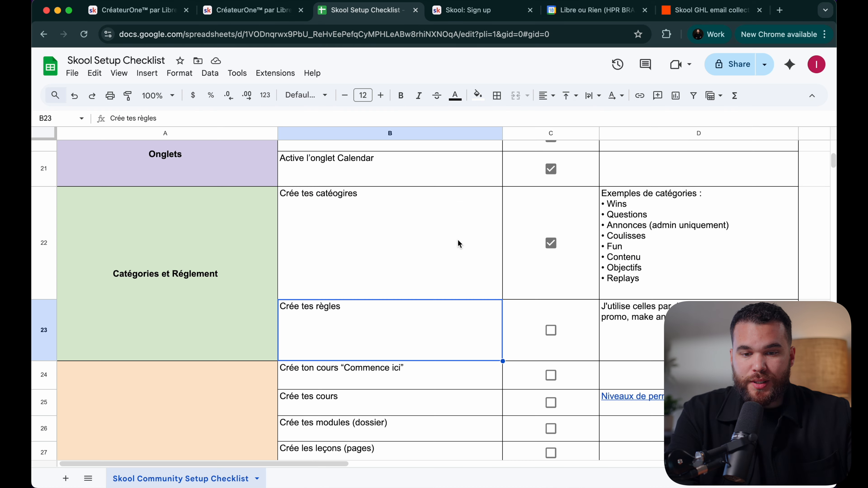
click(550, 330)
scroll(626, 360, down, 2)
scroll(420, 213, down, 4)
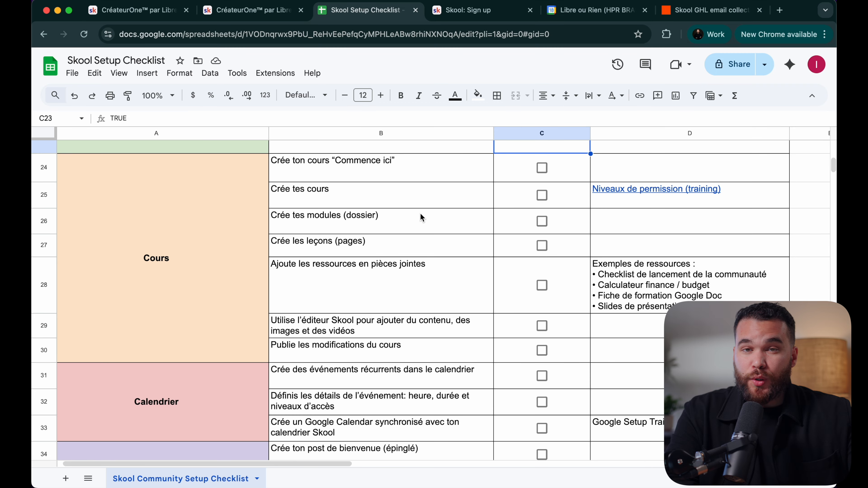
click(236, 13)
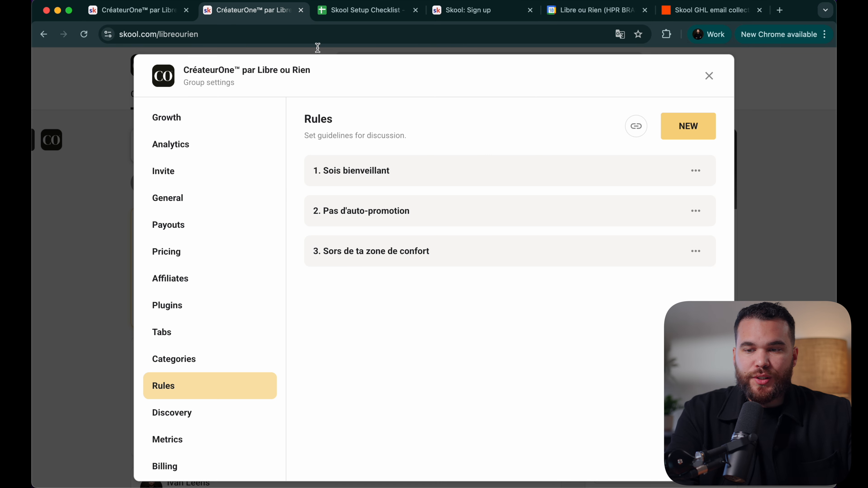
click(707, 79)
click(220, 103)
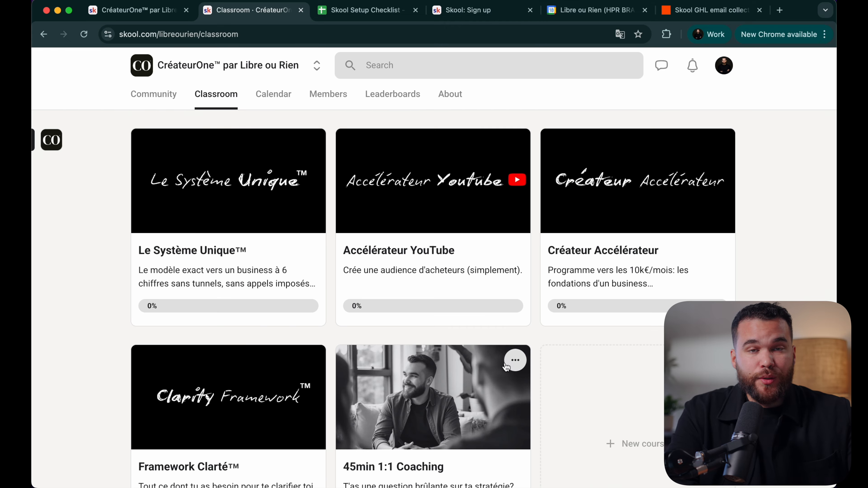
Step: In a new course, enter the name 'Acquisition client' and description 'Pitch de vente et canaux d'acquisition'
scroll(538, 291, down, 3)
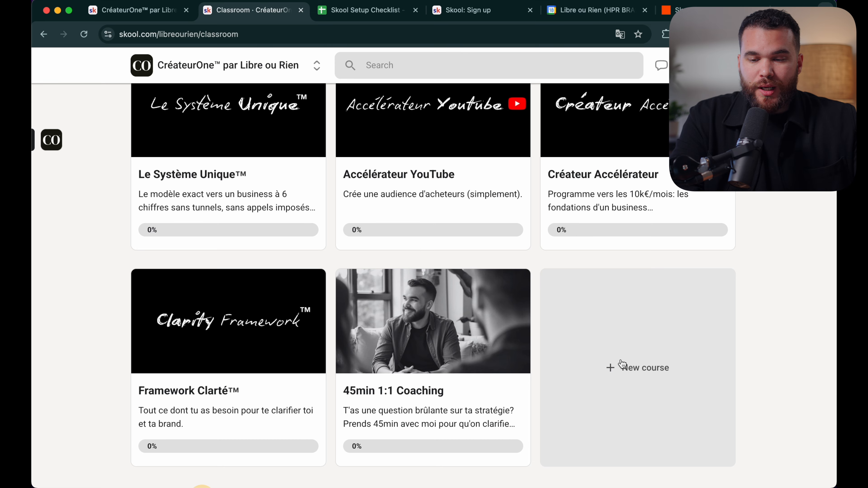
click(635, 376)
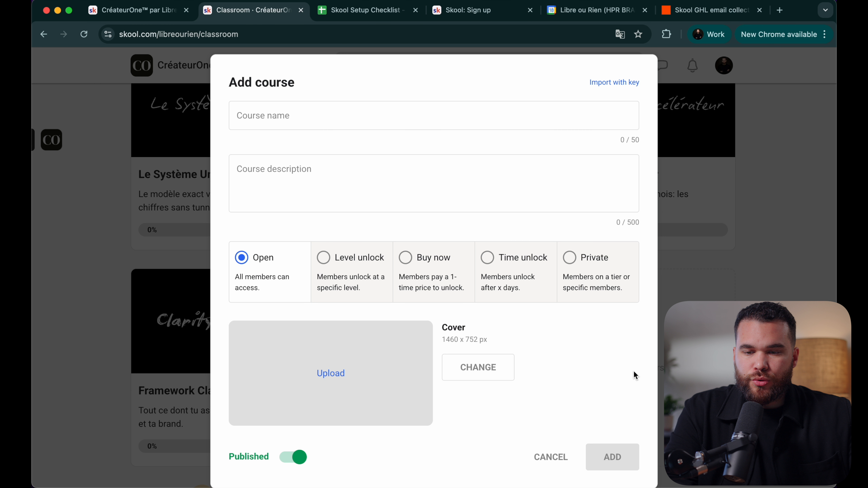
click(330, 109)
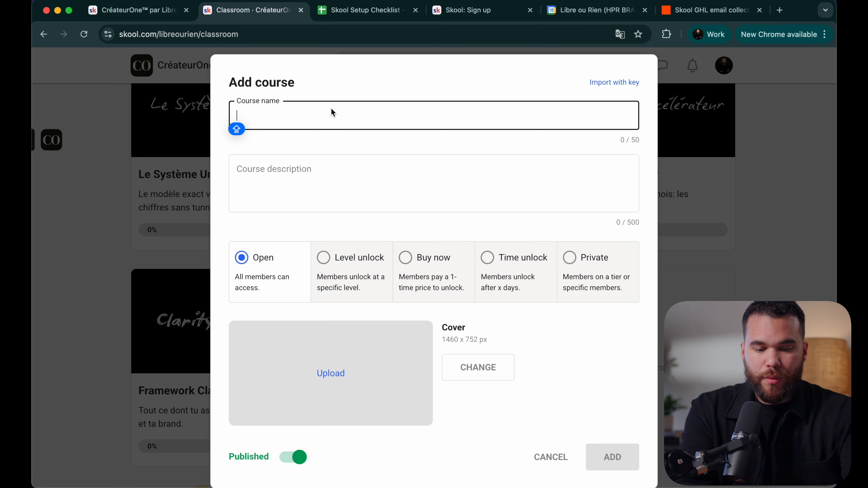
key(super+v)
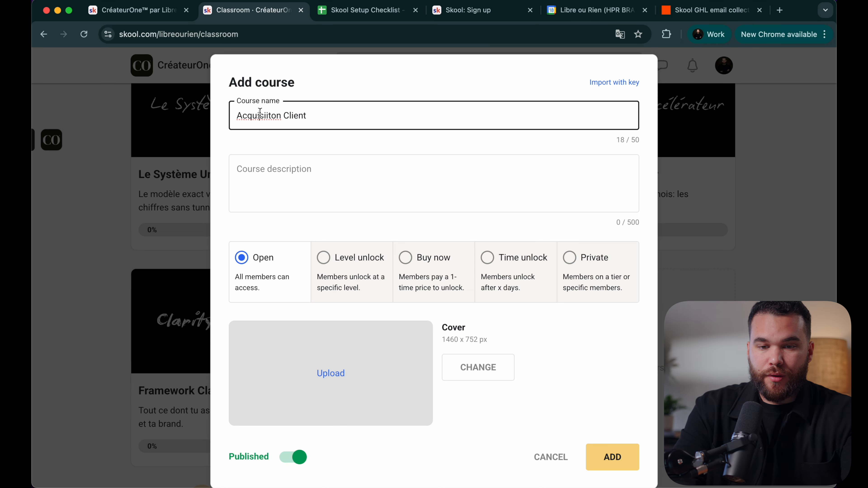
click(292, 184)
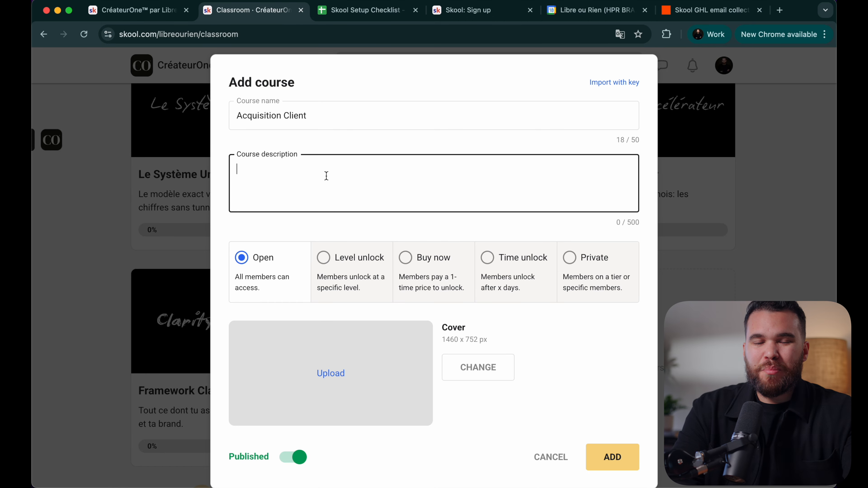
click(549, 464)
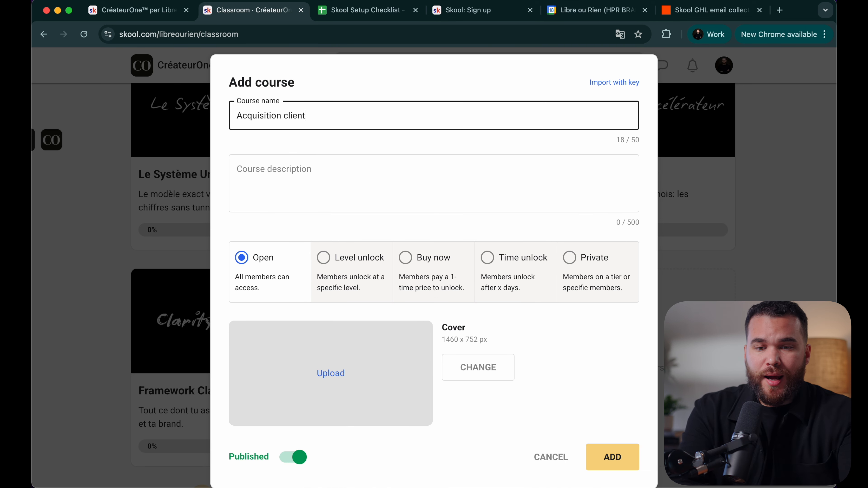
click(364, 174)
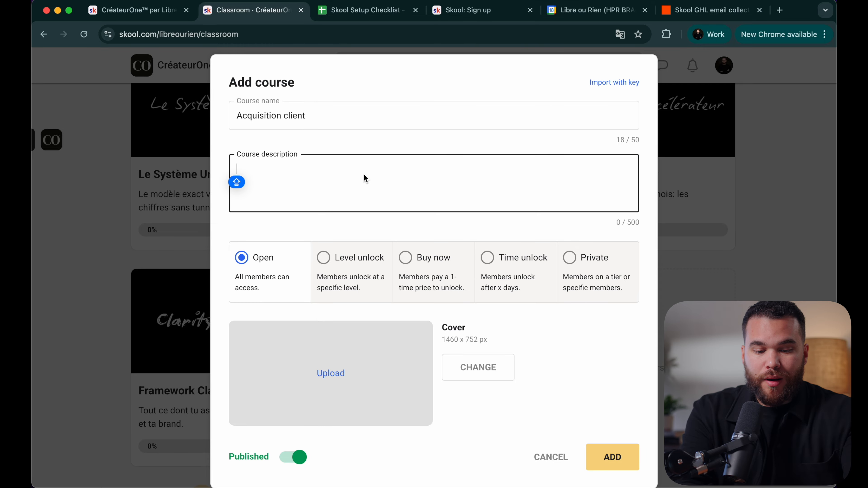
text(Pitch de vente et canaux d'acquisition)
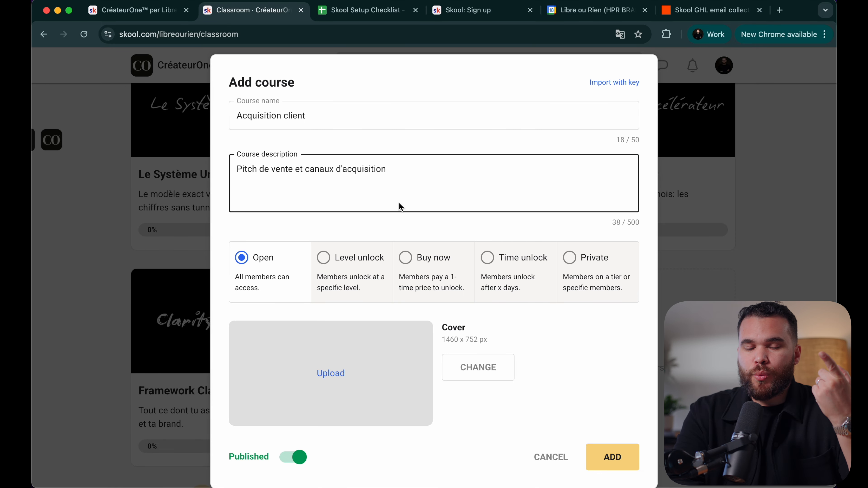
scroll(398, 283, down, 1)
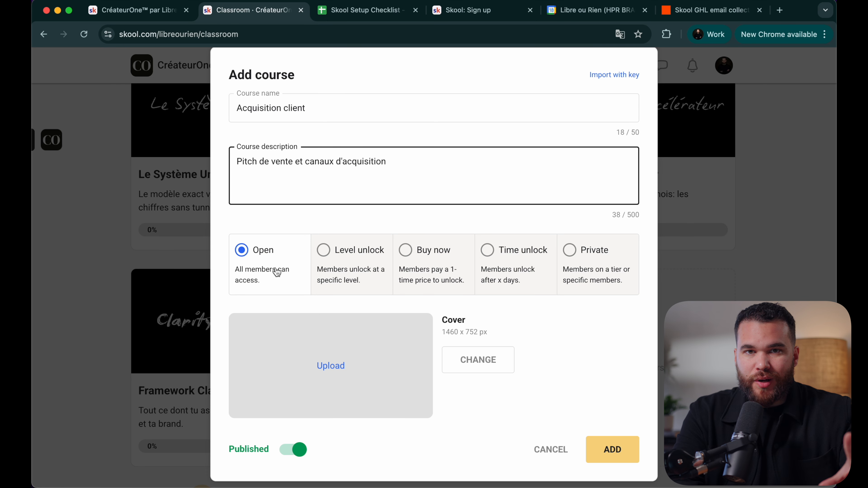
Step: Try level-3 access for the course, then a one-time purchase priced at 200
click(365, 272)
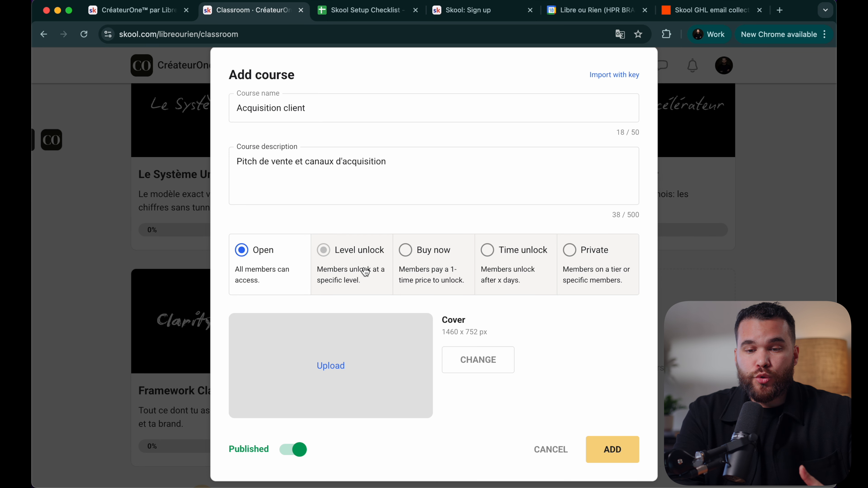
click(327, 324)
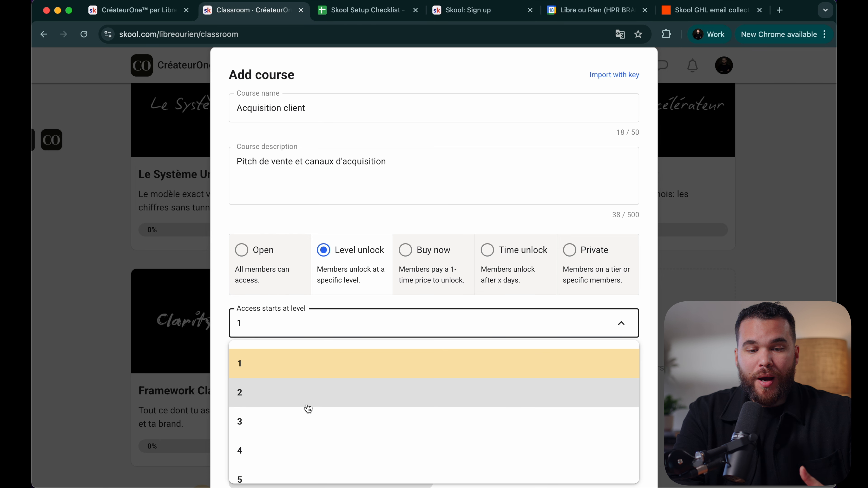
click(301, 419)
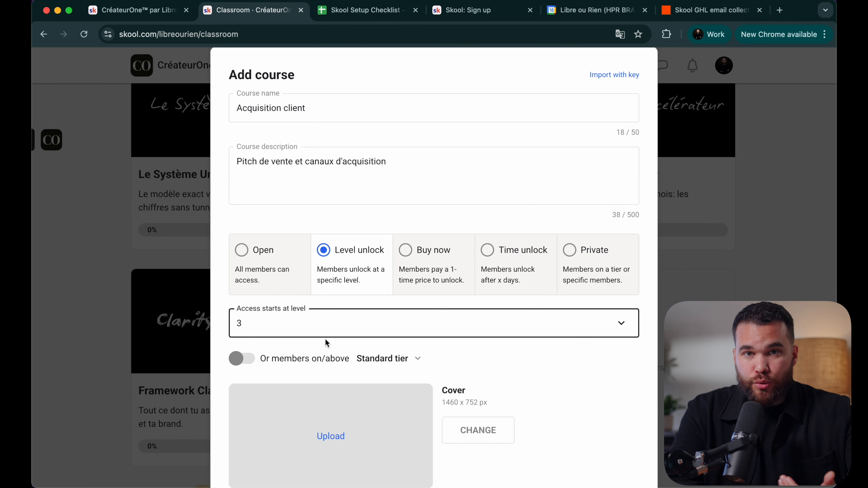
scroll(359, 315, down, 1)
click(415, 260)
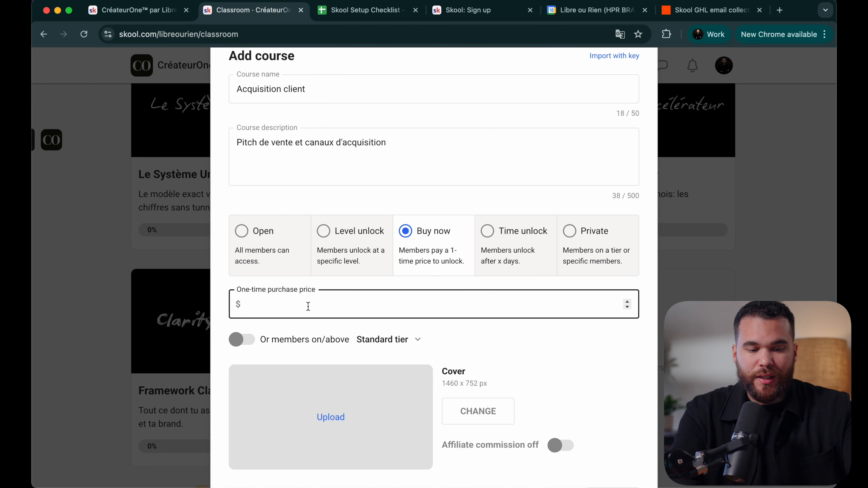
key(Caps_Lock)
text(200)
click(450, 346)
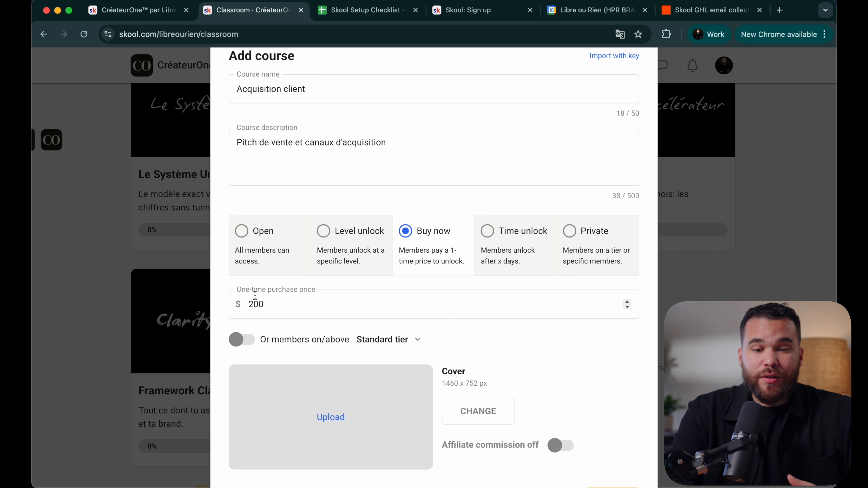
double_click(252, 304)
Step: Add Premium-tier access, then try unlocking the course after 2 days
click(242, 344)
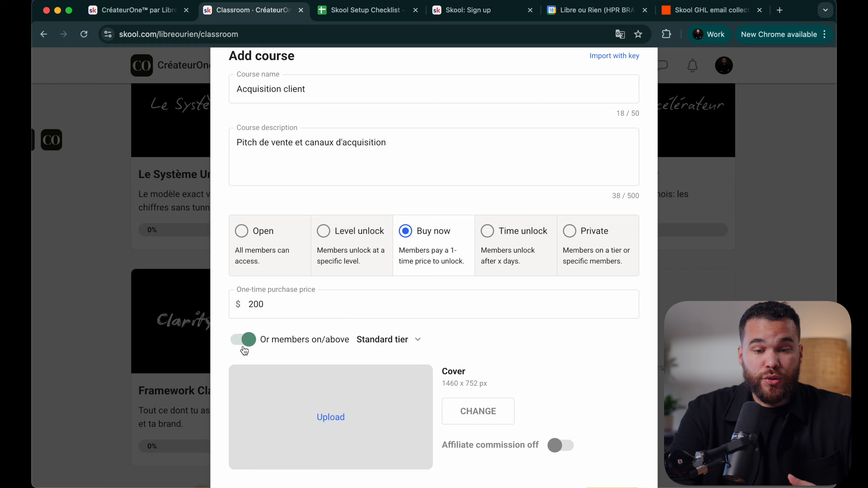
click(398, 346)
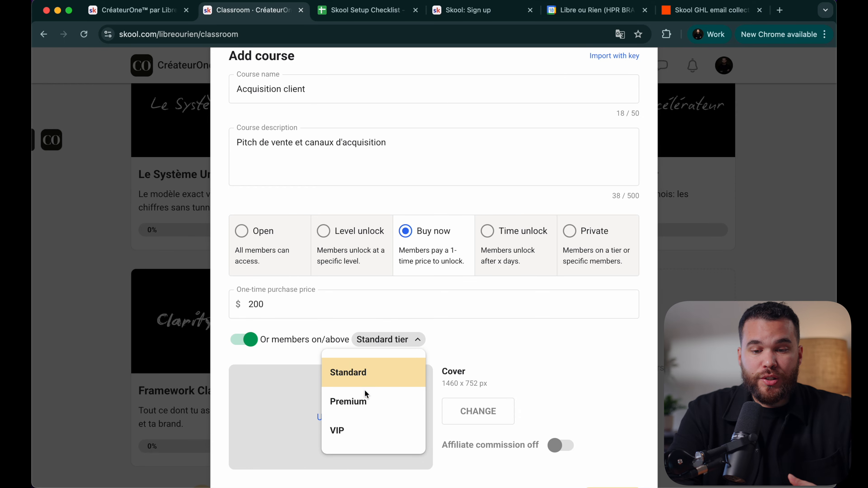
click(359, 403)
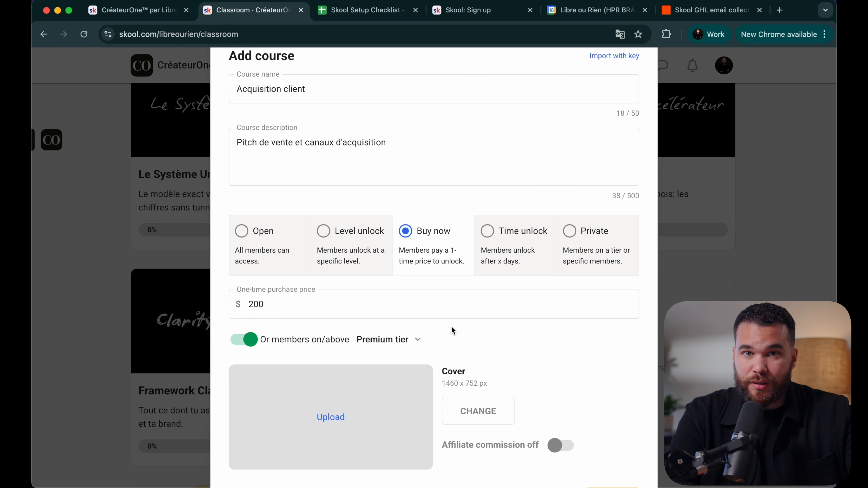
click(507, 255)
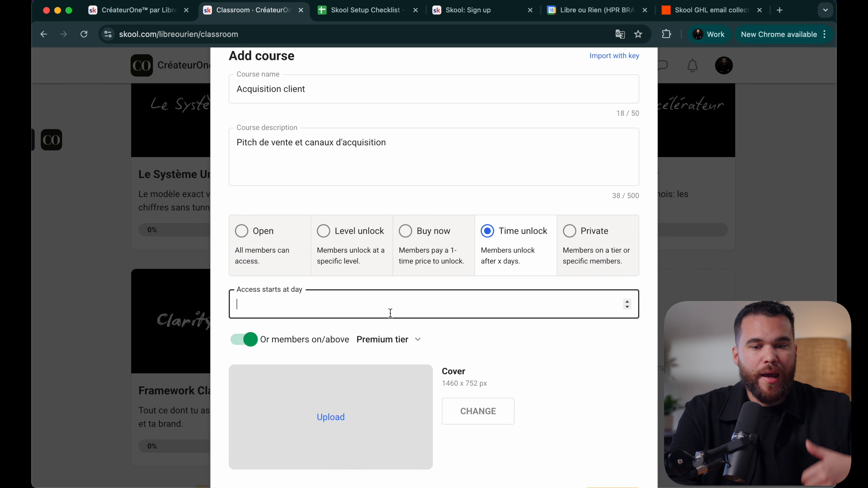
key(Caps_Lock)
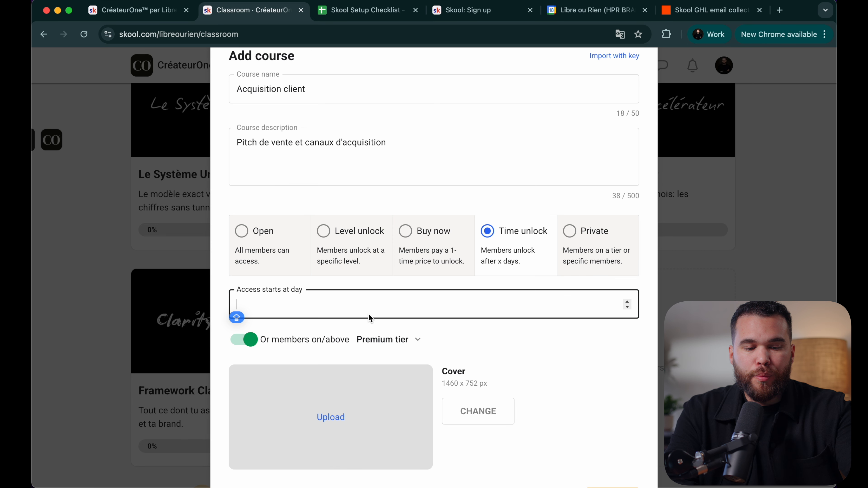
text(2)
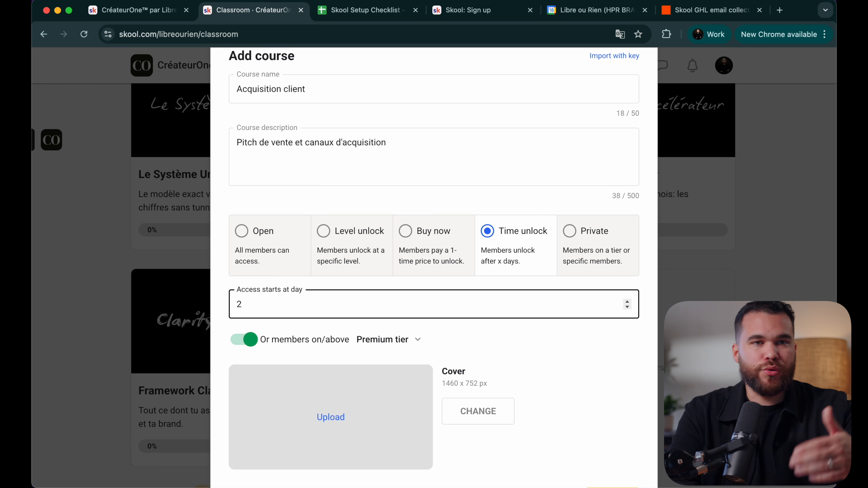
Step: Make the course Private with Premium selected and the members-on/above-tier toggle turned off
click(571, 238)
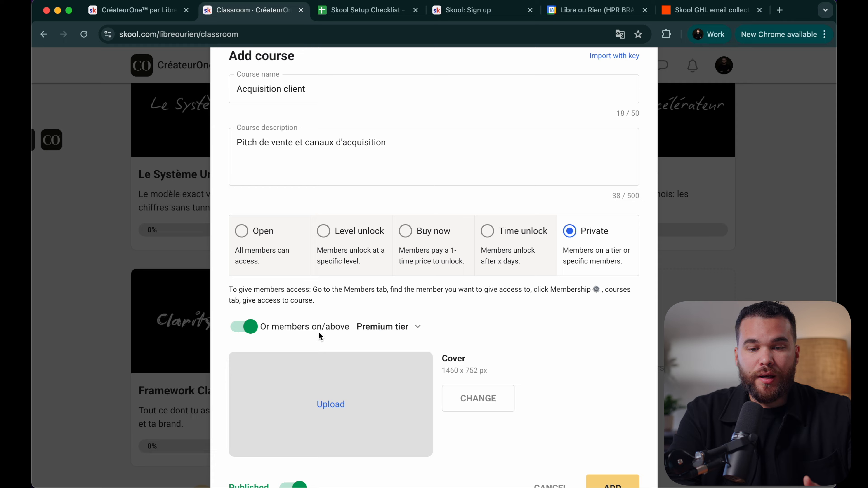
click(378, 327)
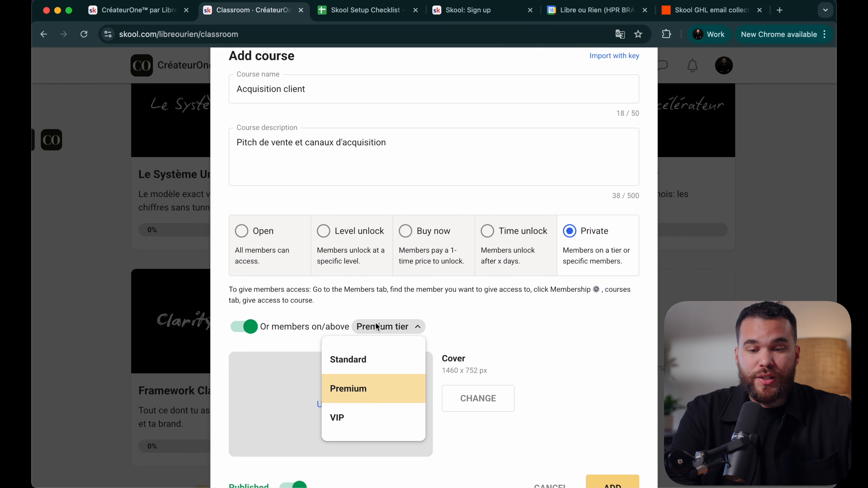
click(286, 325)
click(242, 328)
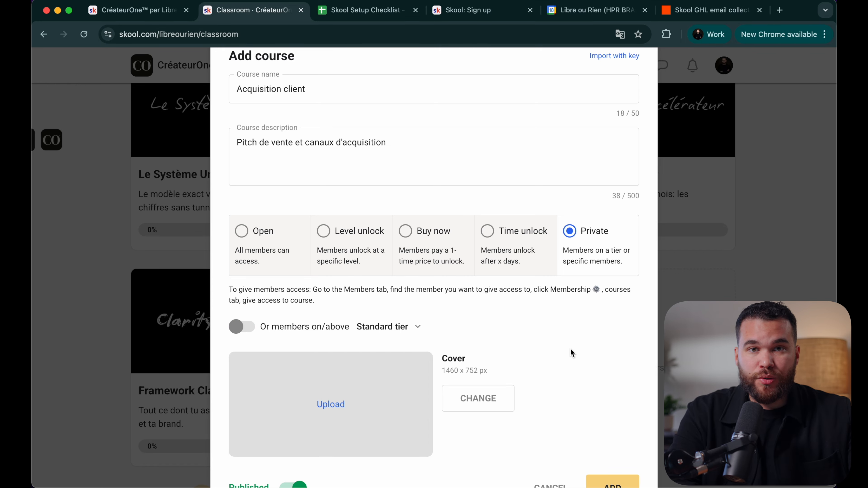
scroll(570, 349, down, 2)
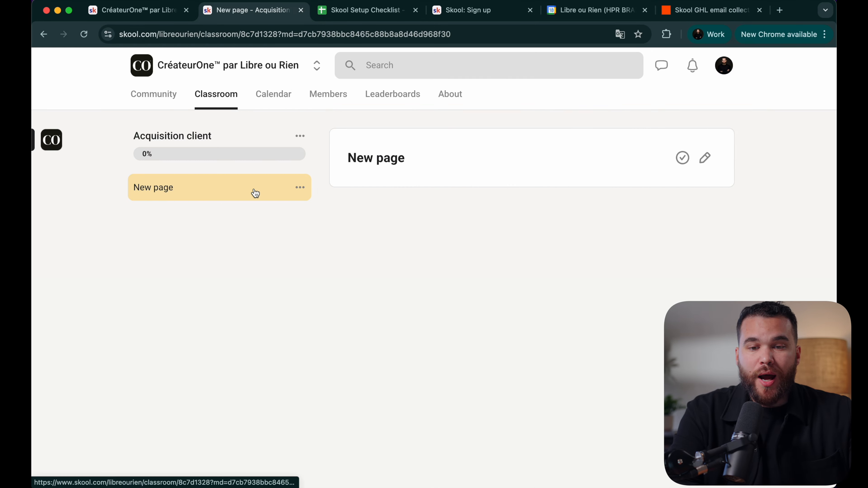
Step: Add a folder named 'Module 1: Prospection' to the Acquisition client course
click(300, 136)
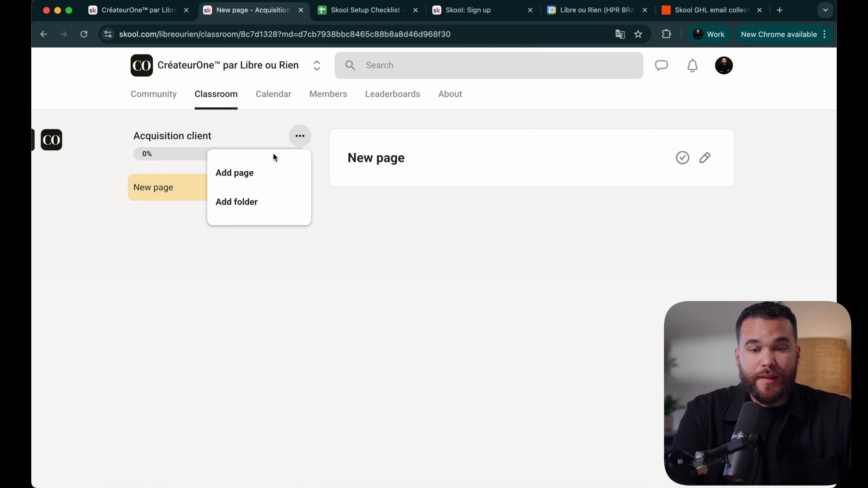
click(251, 207)
click(356, 248)
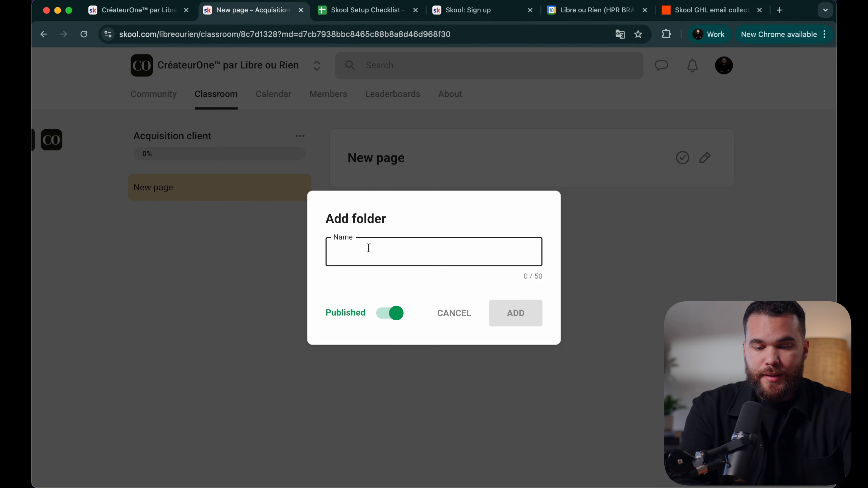
text(Module 1: Prospection)
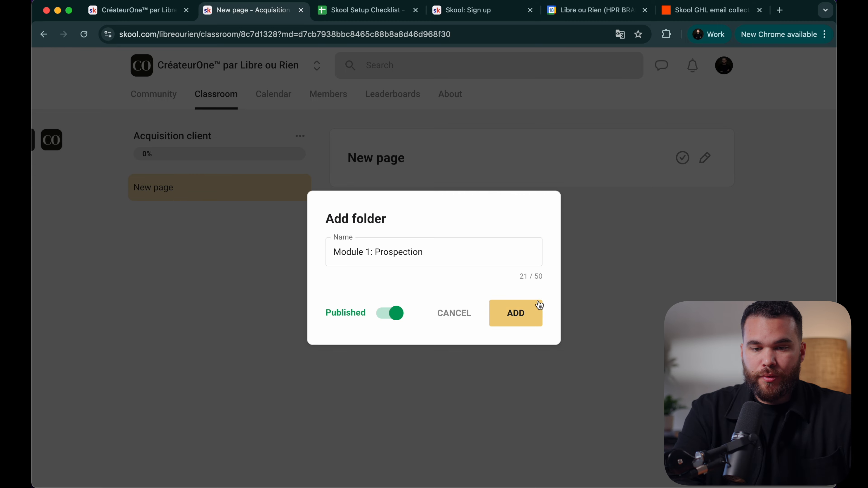
click(538, 305)
Step: Move the New page lesson into Module 1: Prospection and open it for editing
drag(238, 200, 209, 226)
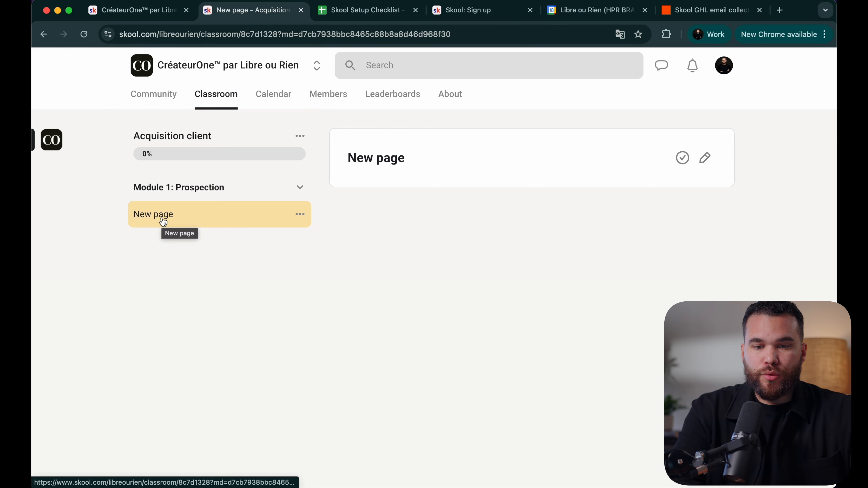
drag(163, 219, 242, 201)
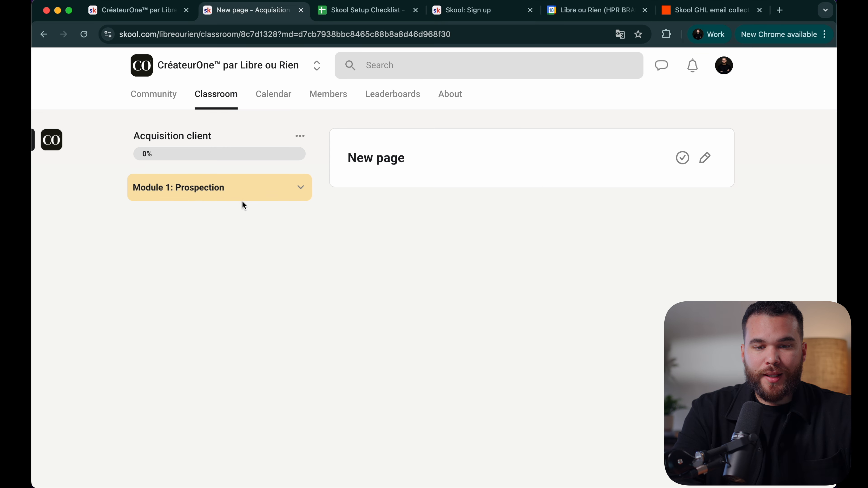
click(304, 188)
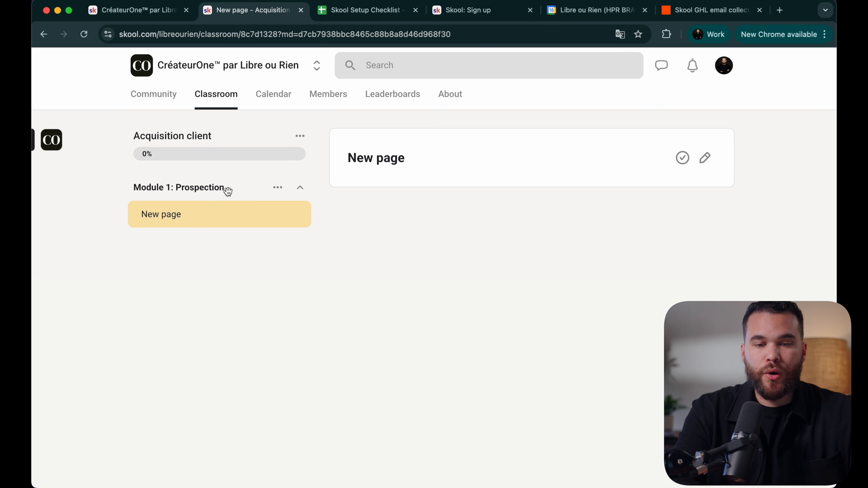
click(300, 136)
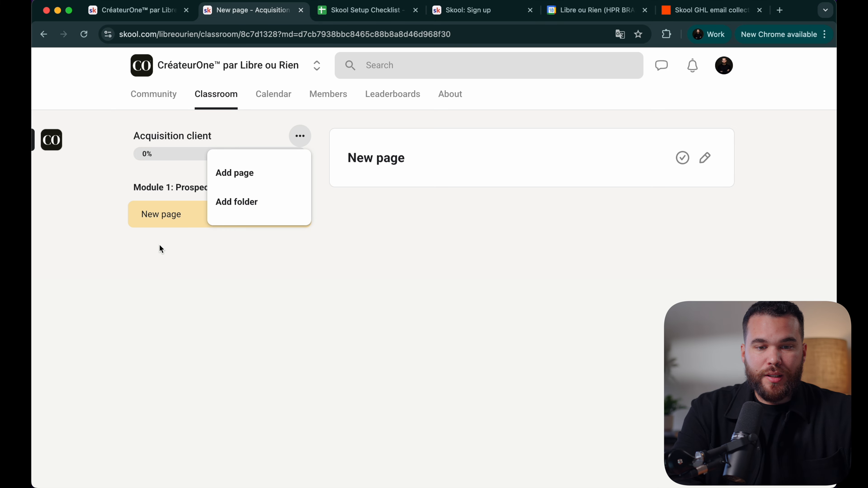
click(162, 258)
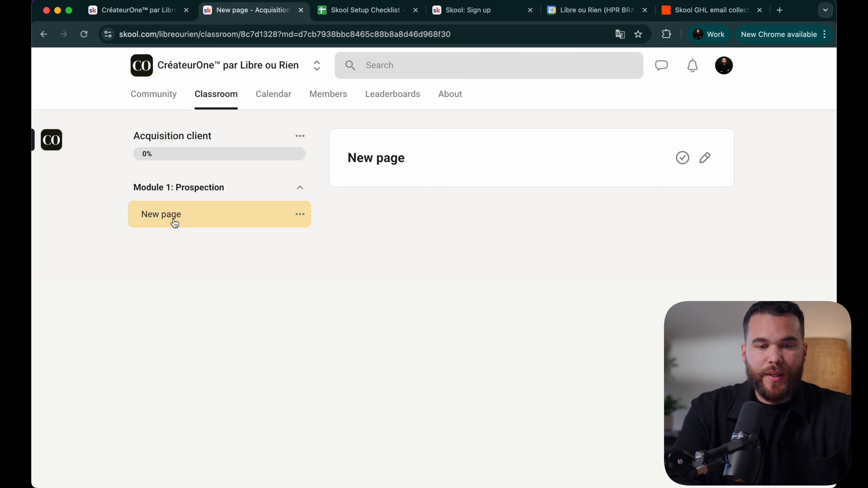
click(195, 188)
click(300, 187)
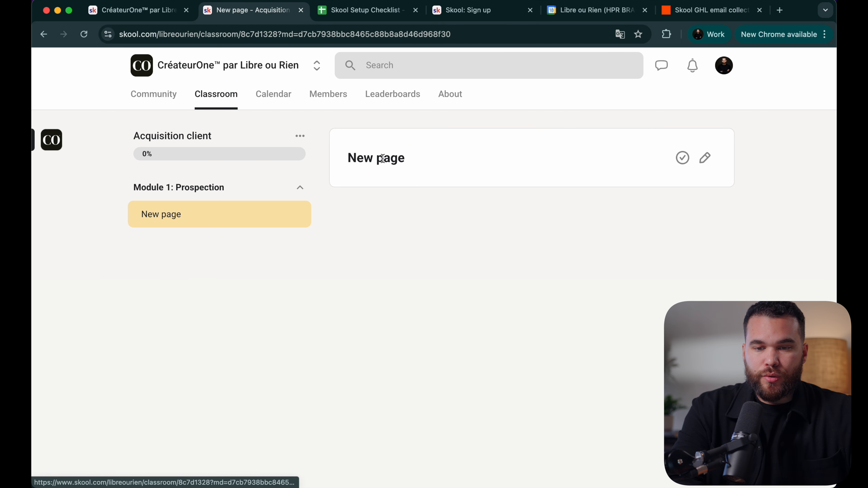
click(705, 158)
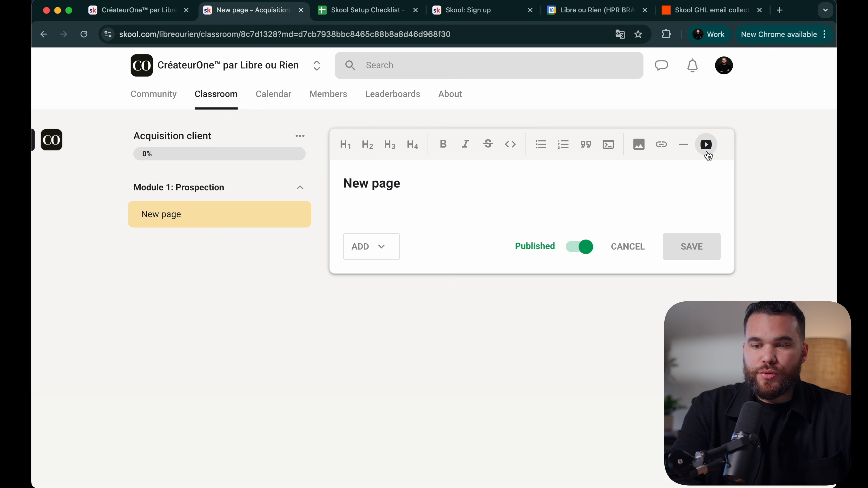
Step: Retitle the lesson '1.0 Comment trouver des clients'
triple_click(393, 186)
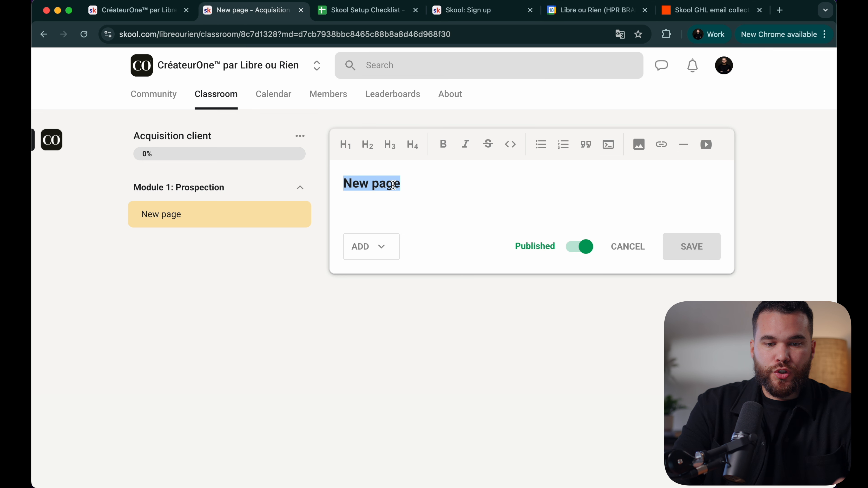
key(Caps_Lock)
text(1.0)
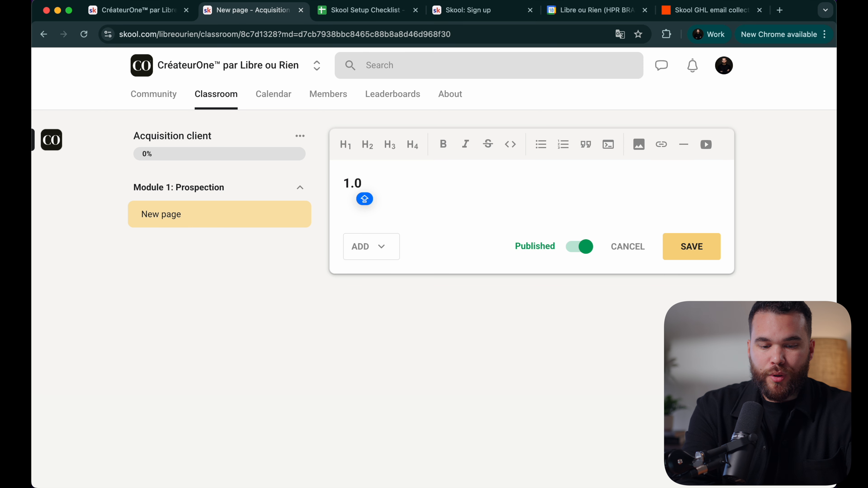
text( Comment trouver des clie)
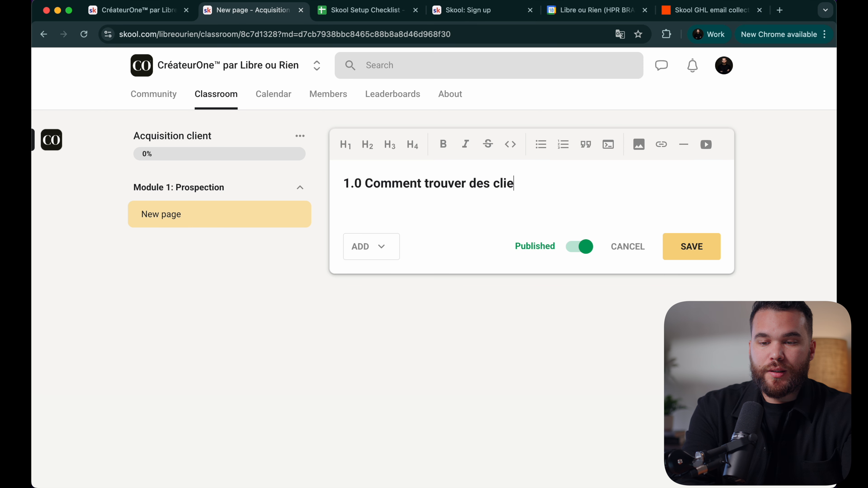
text(nts)
key(Return)
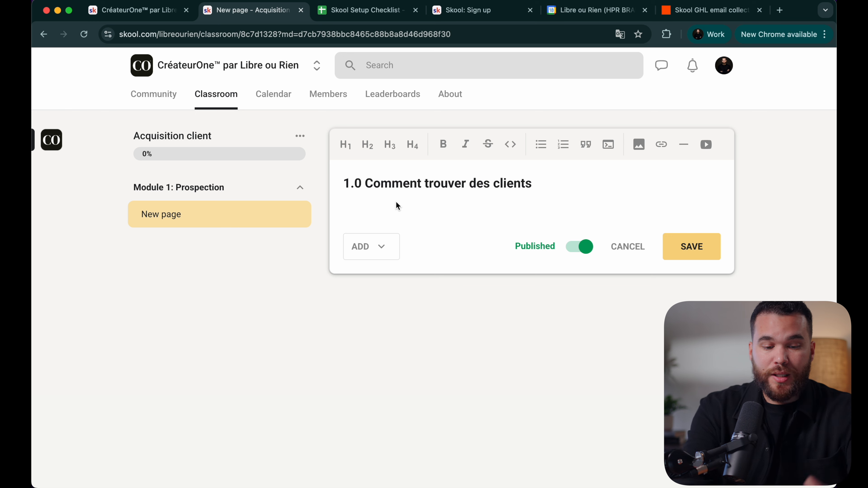
Step: Write the body lines Comment, Pourquoi and Etc below the title
text(Comme,n)
key(Return)
key(BackSpace)
key(BackSpace)
key(BackSpace)
text(nt)
key(Return)
text(Pourquoi)
key(Return)
text(Etc)
key(Return)
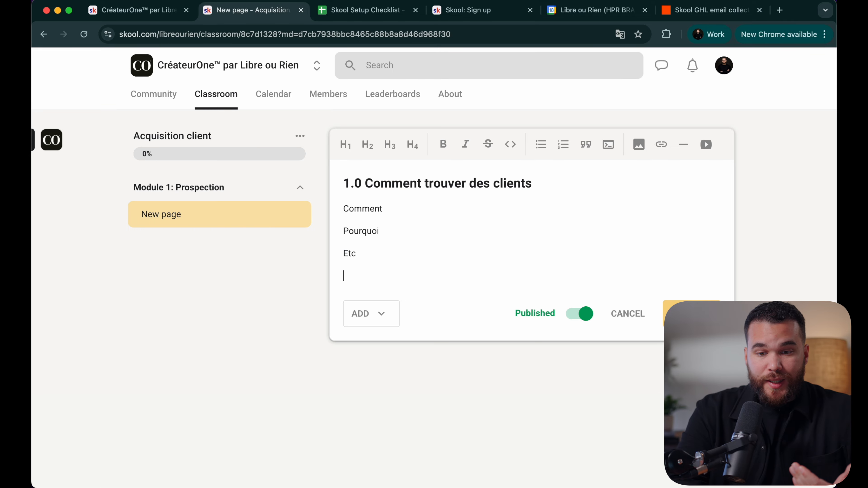
click(364, 321)
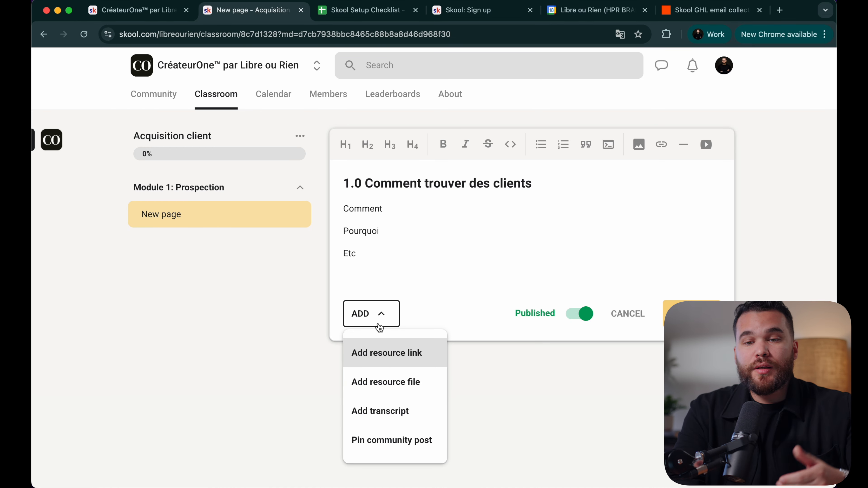
Step: Check the Skool Setup Checklist sheet, then bring up the lesson's Add a video dialog
click(364, 17)
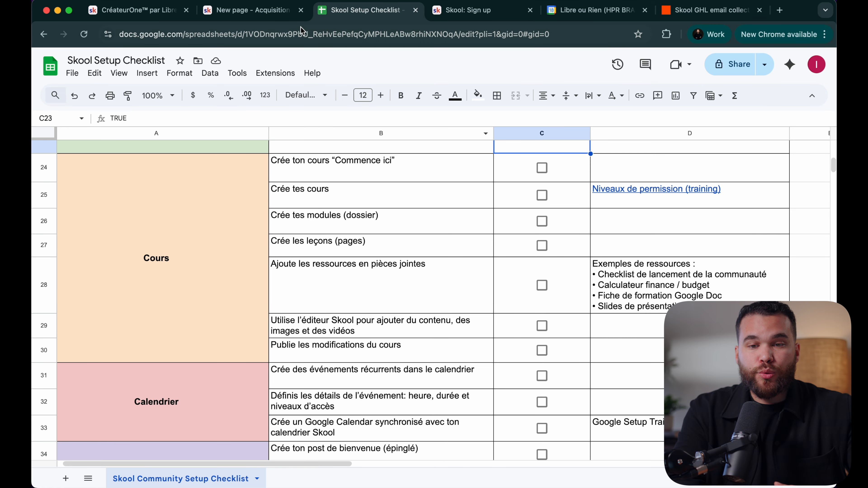
click(280, 17)
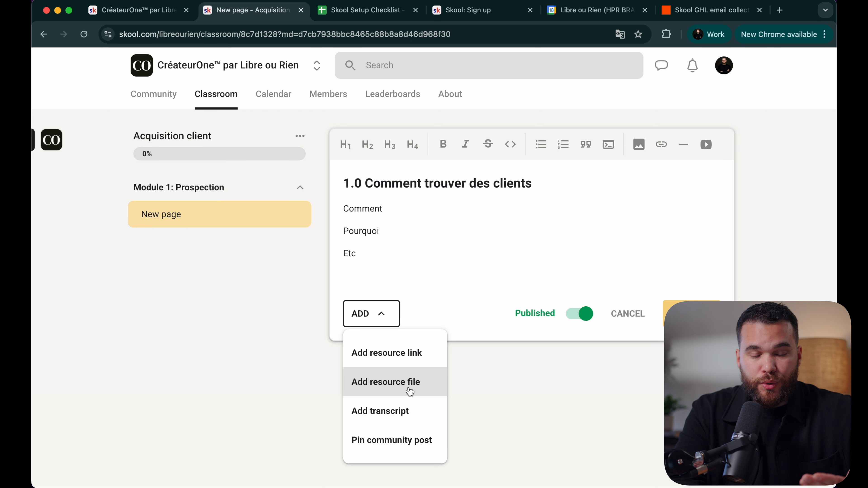
click(586, 252)
click(708, 142)
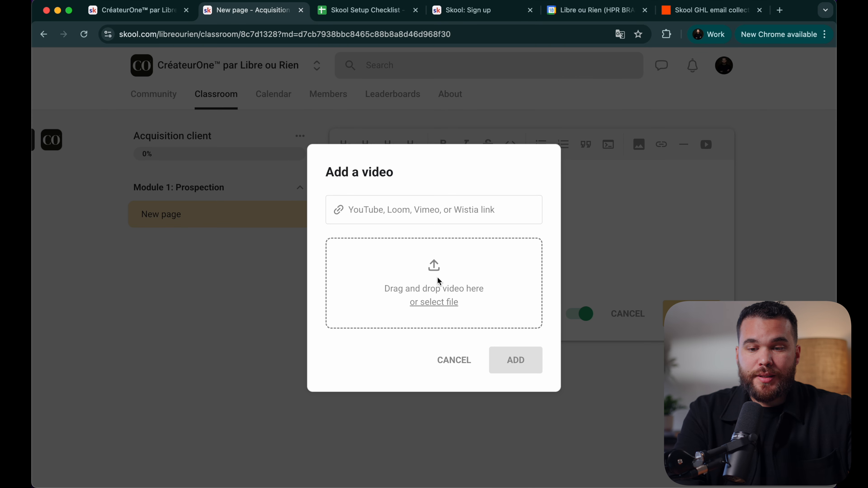
Step: Cancel the video, image and link prompts without inserting anything
click(441, 303)
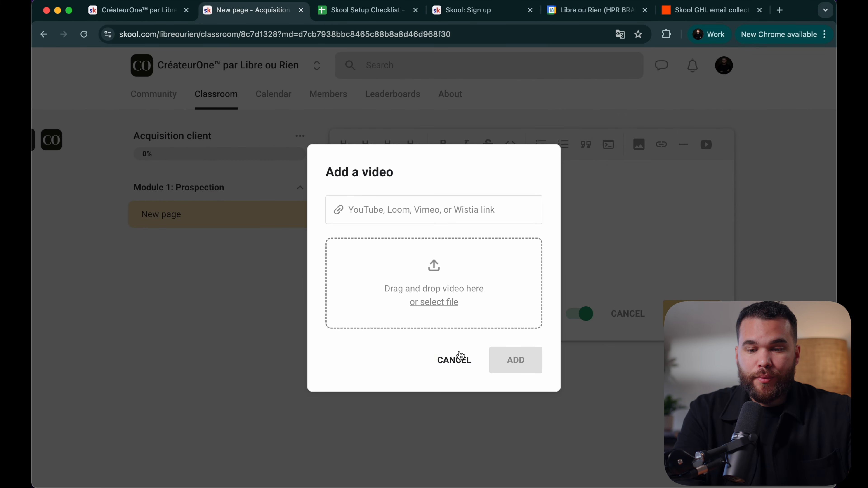
click(452, 359)
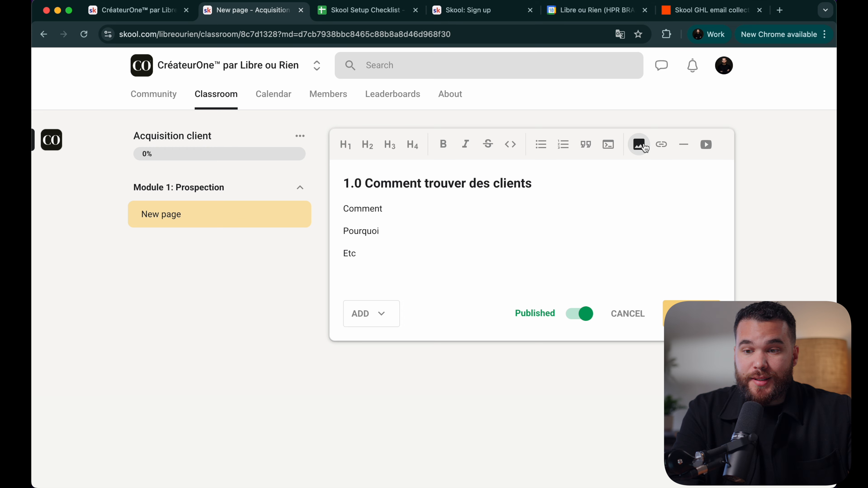
click(642, 149)
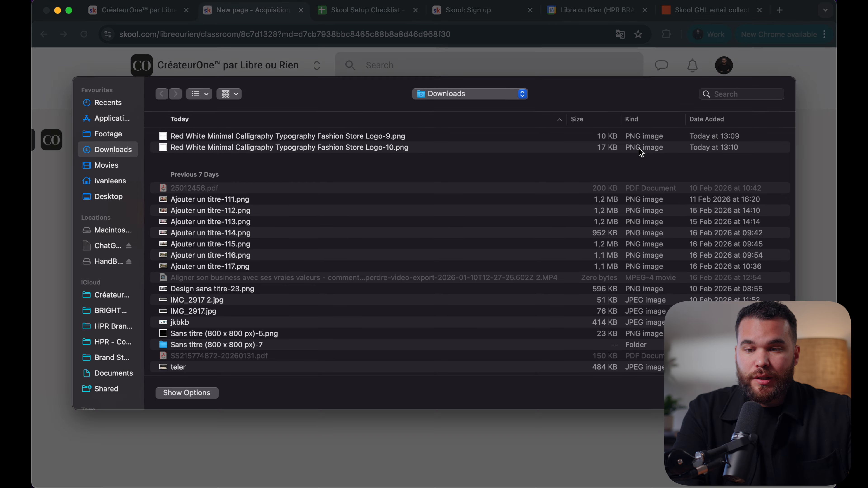
key(Escape)
click(666, 152)
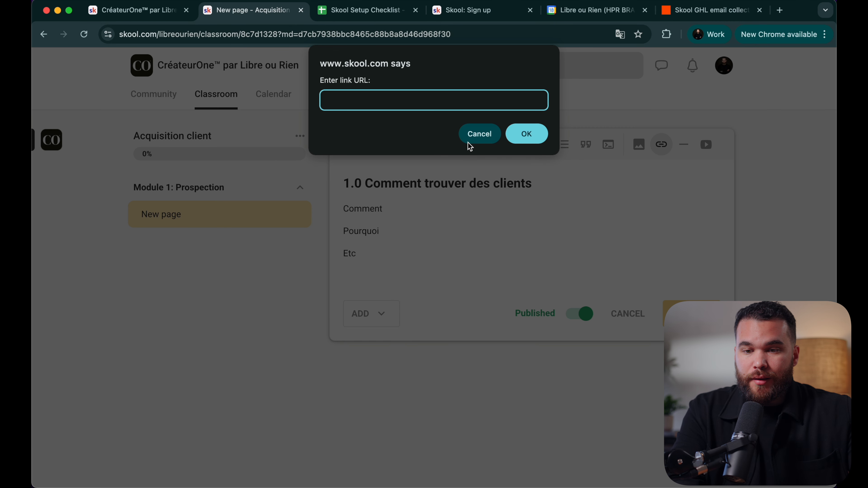
click(474, 143)
Step: Format Pourquoi as a code block and the Comment line as a quote
double_click(358, 232)
click(660, 146)
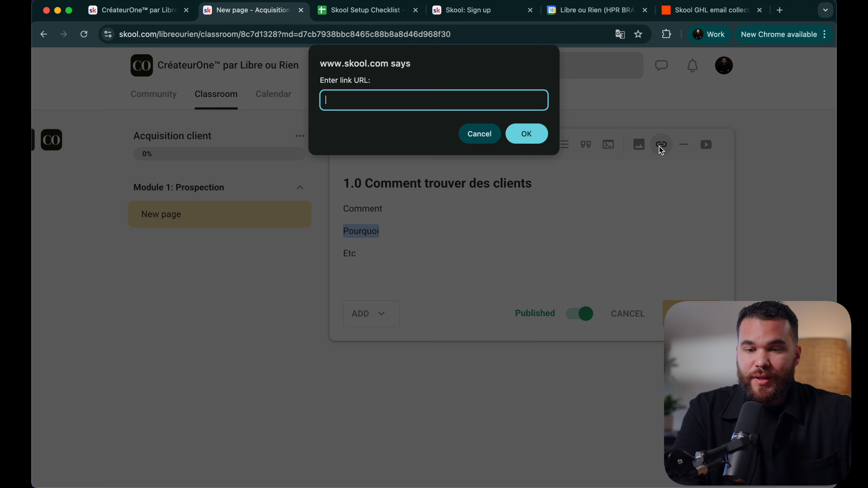
click(479, 135)
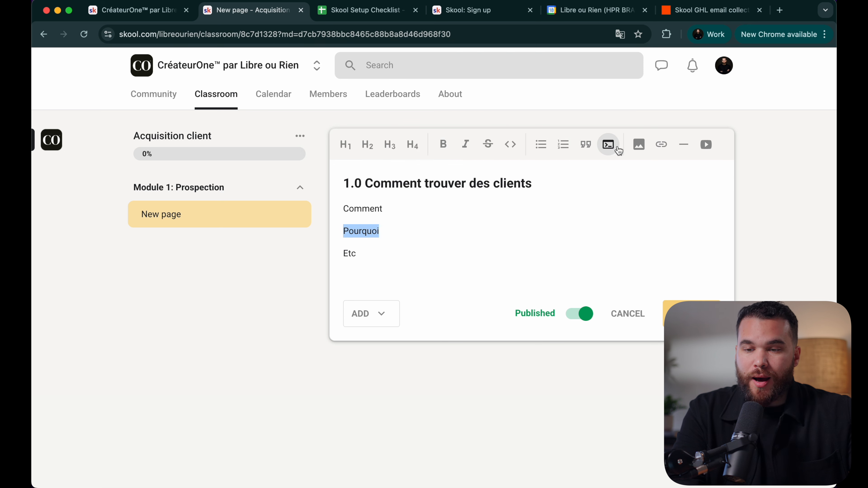
click(605, 151)
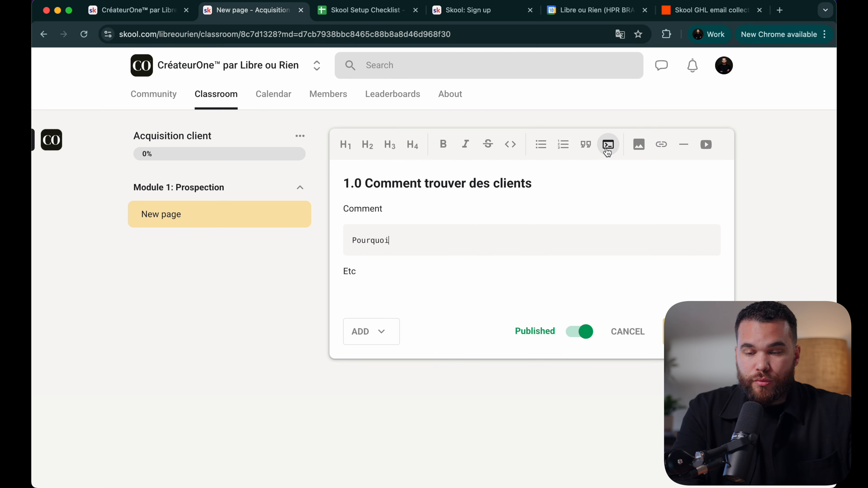
click(587, 148)
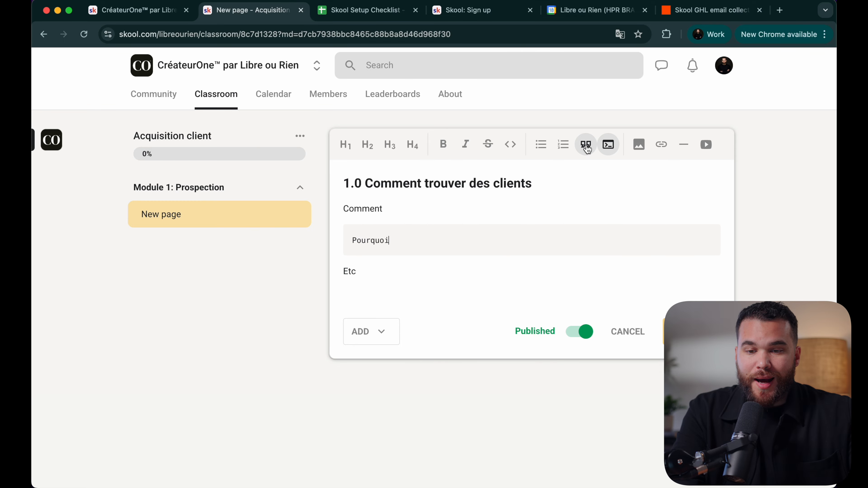
click(525, 204)
click(586, 144)
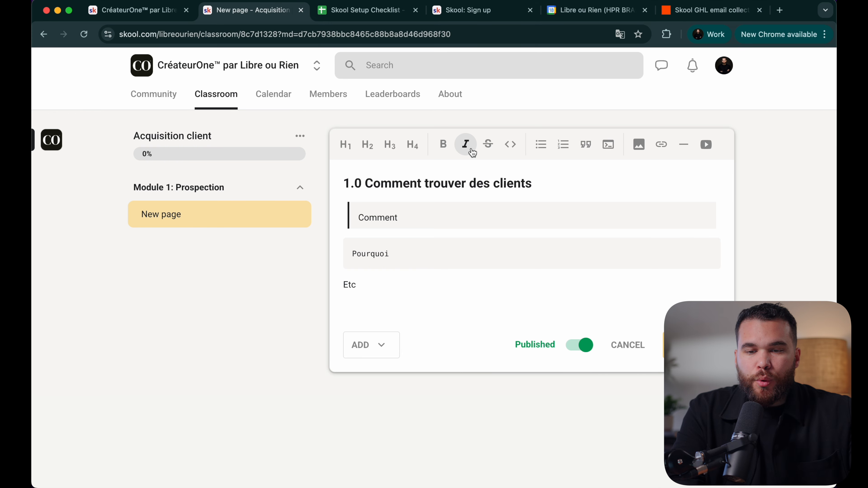
Step: Make the Etc line a level-3 heading
click(418, 149)
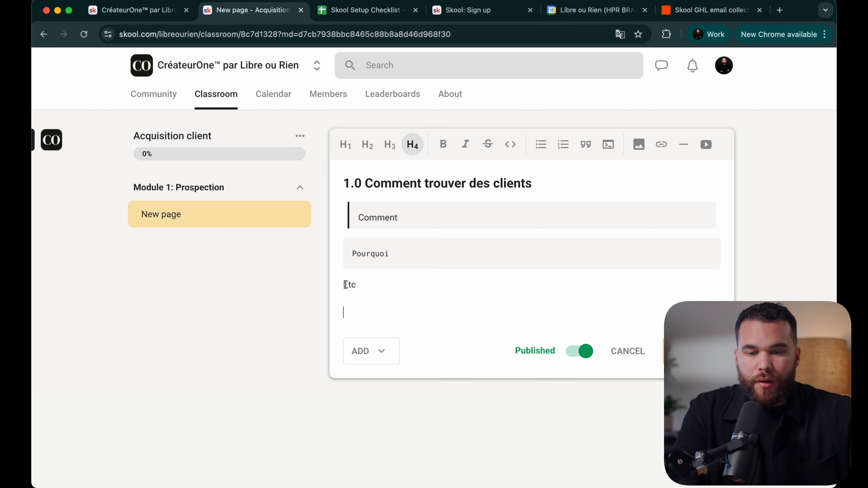
double_click(348, 285)
click(392, 145)
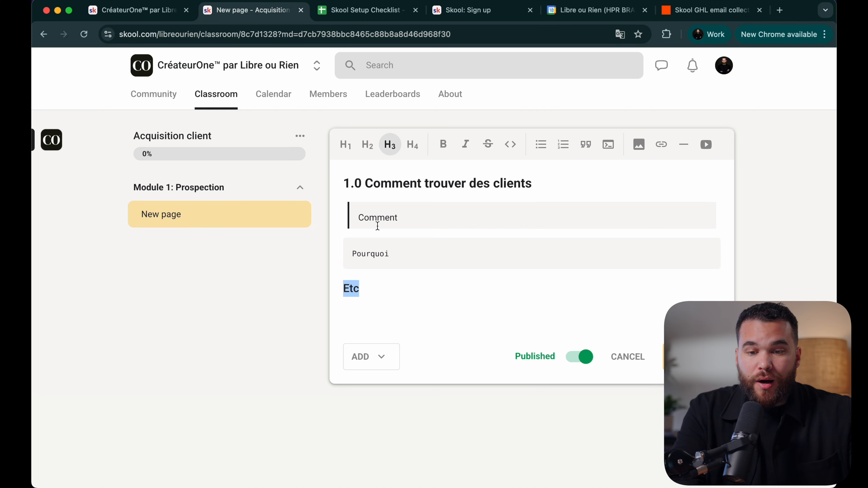
click(384, 289)
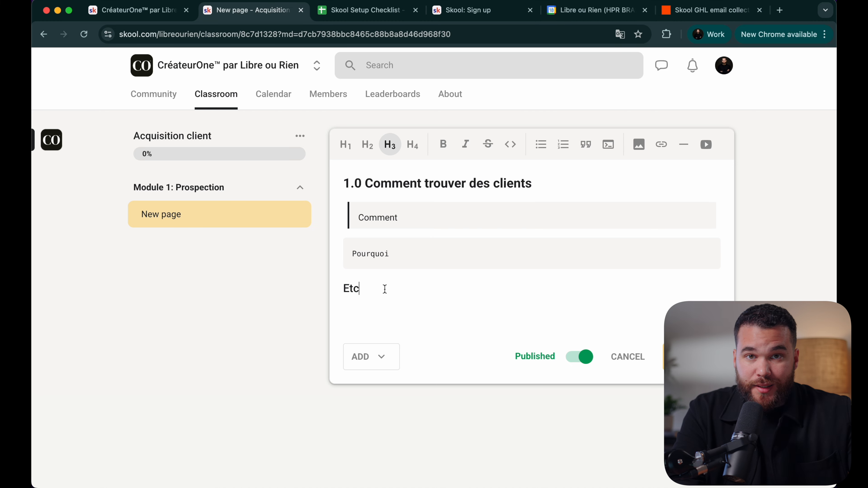
Step: Save lesson 1.0 and duplicate it as a new draft lesson
click(683, 357)
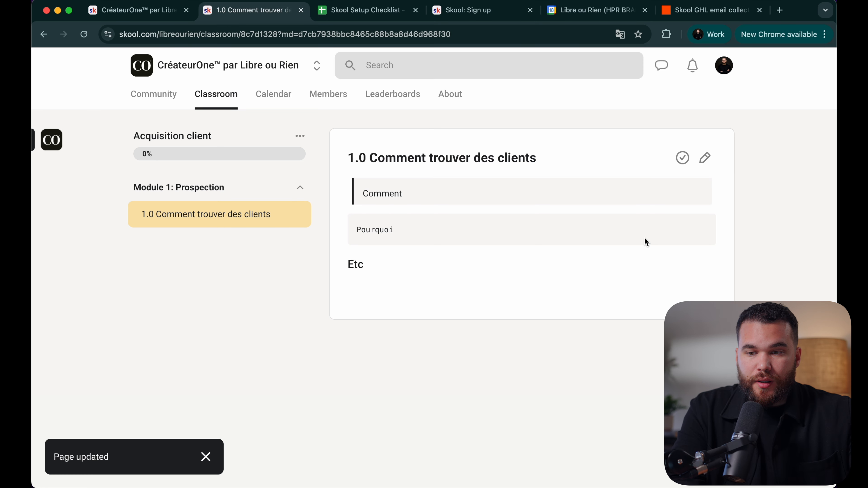
click(300, 216)
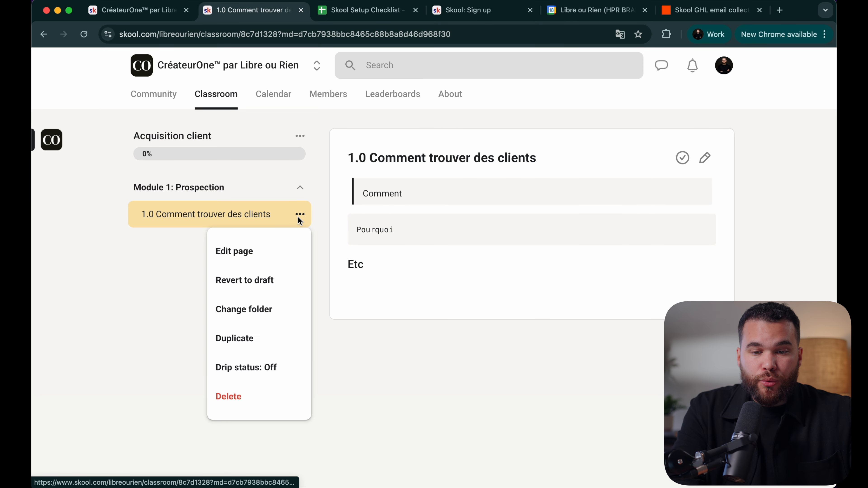
click(255, 338)
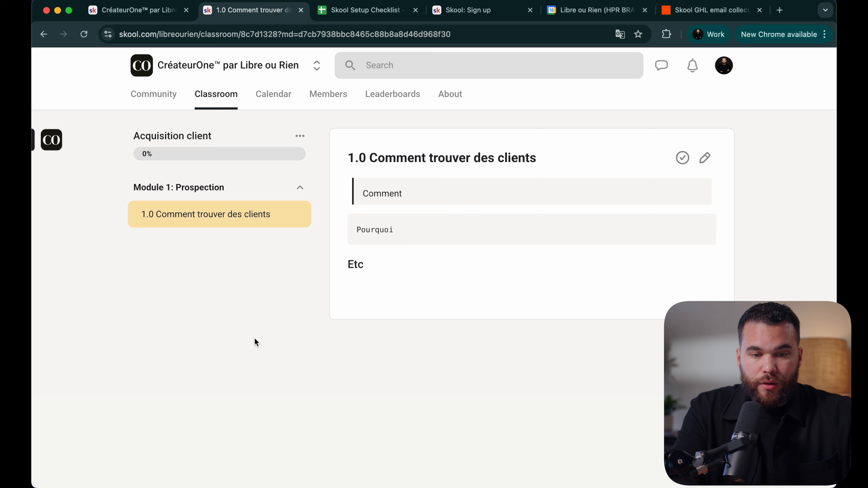
click(244, 244)
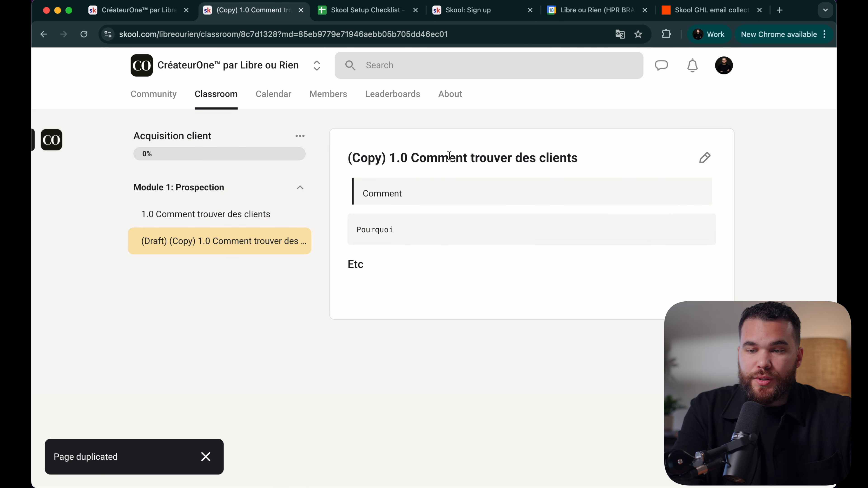
Step: Retitle the copy '1.1 Comment gérer des objections' and save it
click(705, 158)
triple_click(393, 183)
text(1.1)
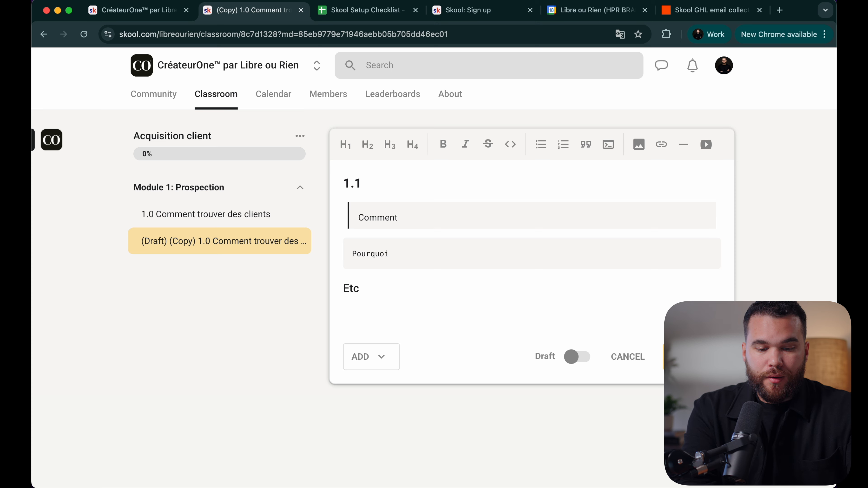
key(Caps_Lock)
text(Comment gérer des objecitons)
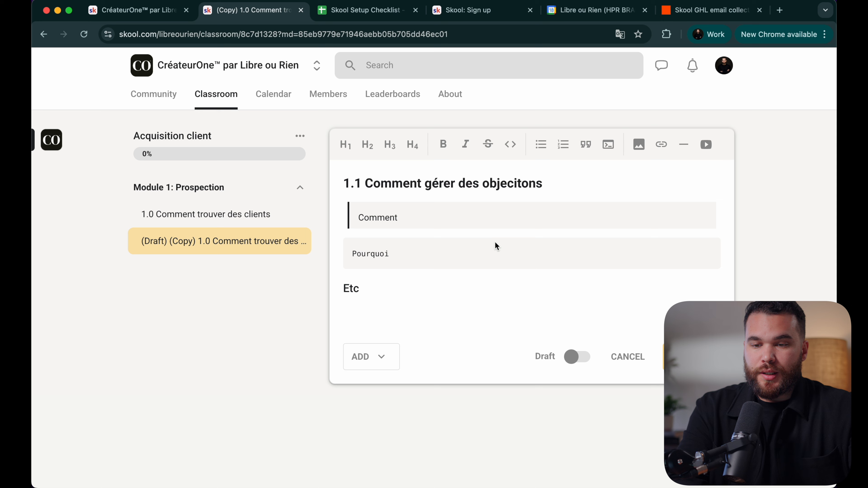
click(512, 184)
click(520, 186)
right_click(683, 355)
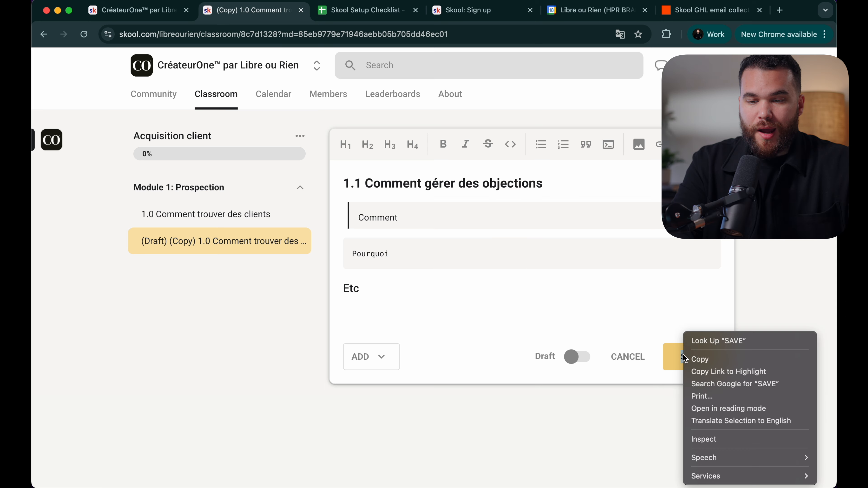
click(639, 359)
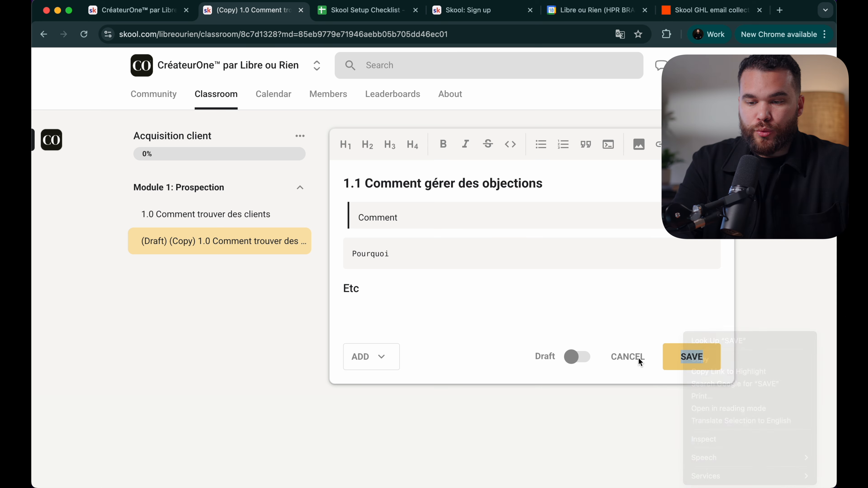
click(688, 357)
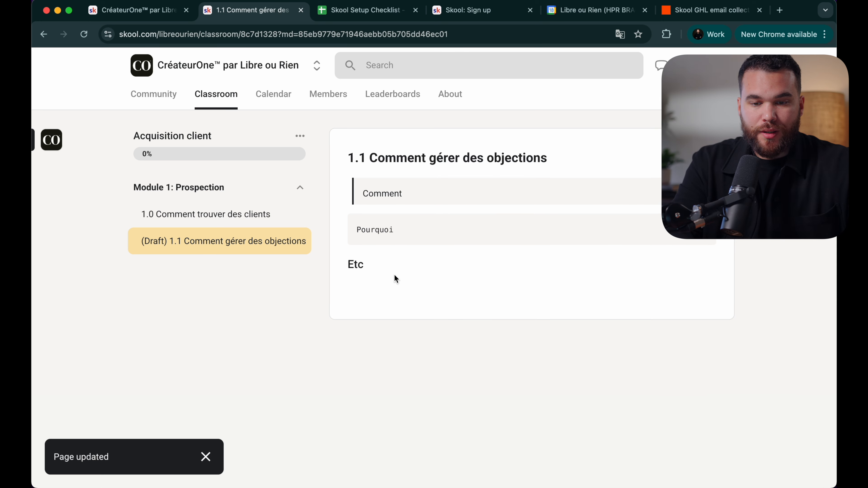
Step: Add a 'Module 2' folder to the course below Module 1
click(246, 214)
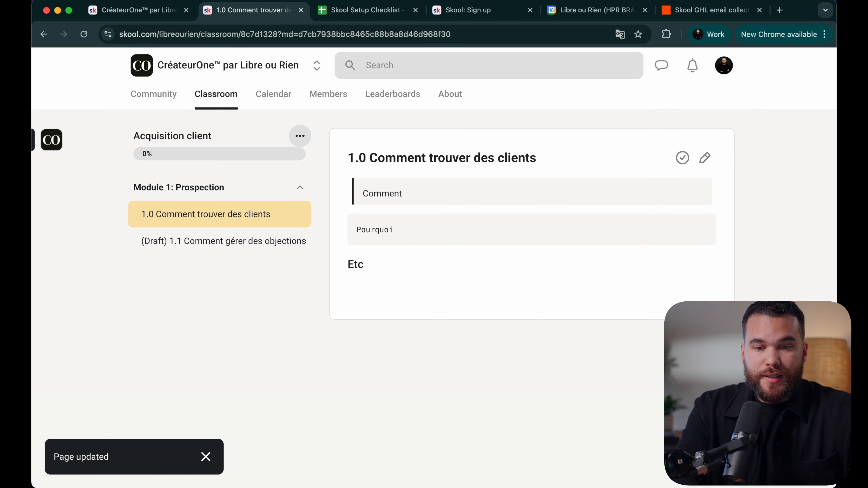
click(301, 137)
click(251, 206)
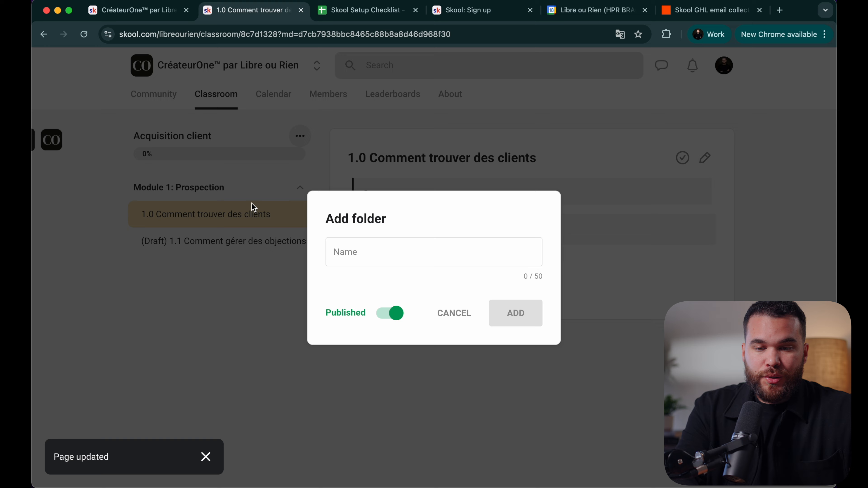
click(430, 249)
text(Module 2)
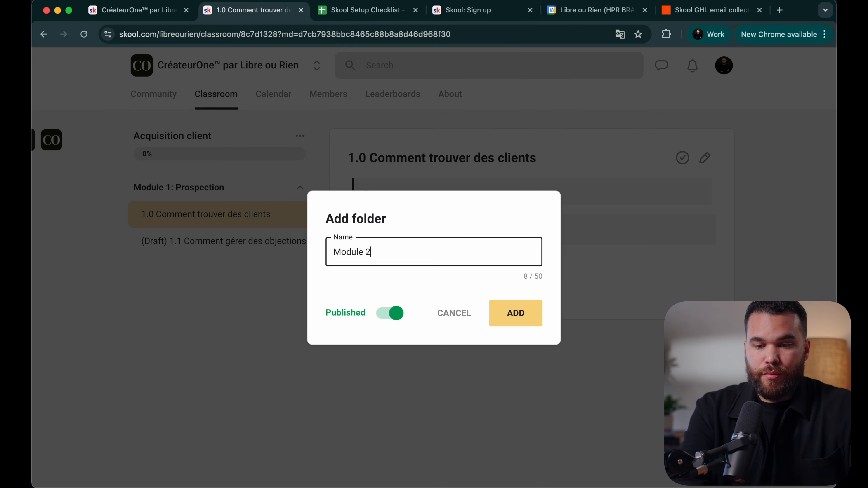
click(537, 321)
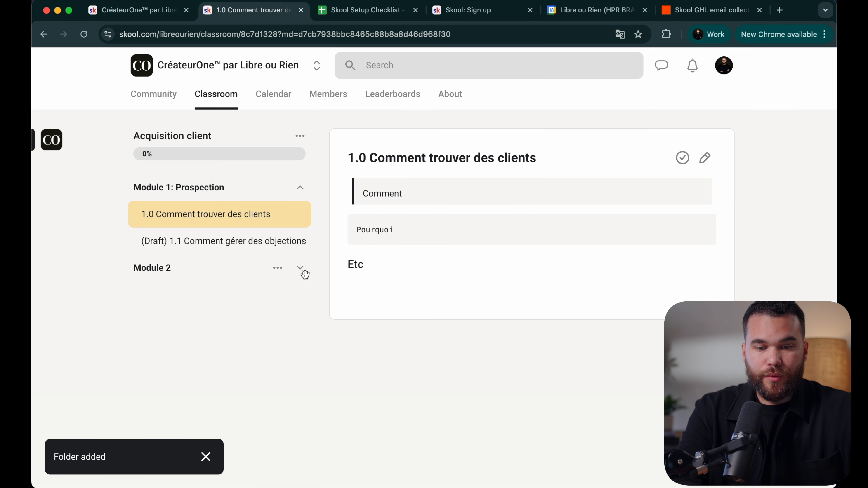
click(300, 188)
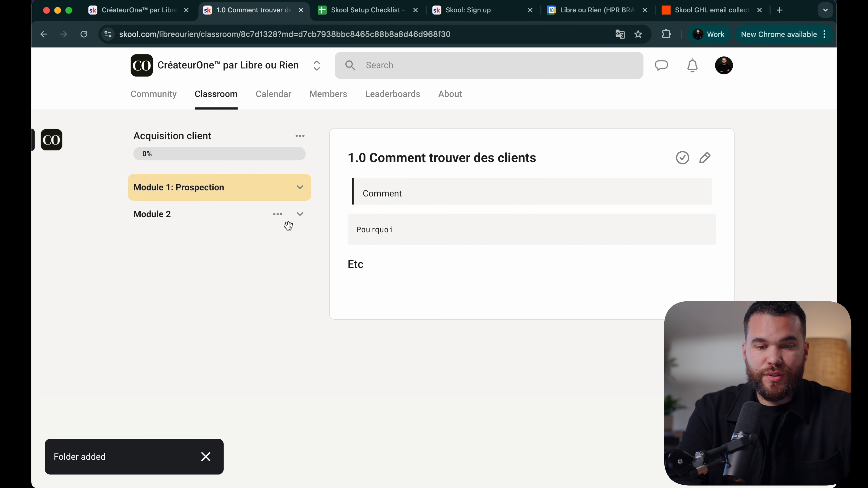
click(302, 226)
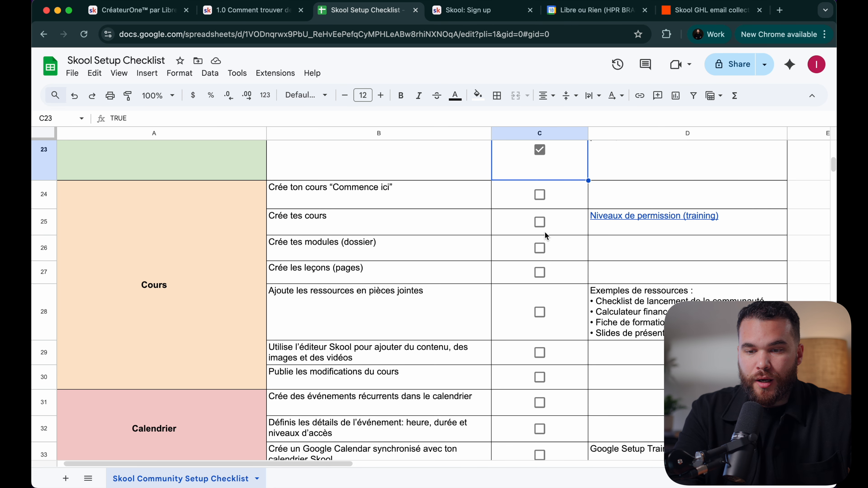
Step: Tick Crée tes cours, Crée tes modules, Crée les leçons and the attached-resources items, then return to Skool
click(540, 222)
click(540, 249)
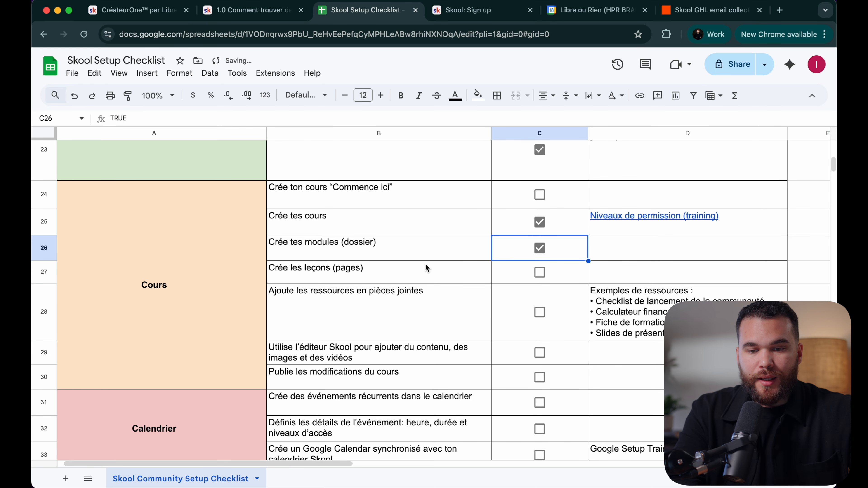
click(540, 273)
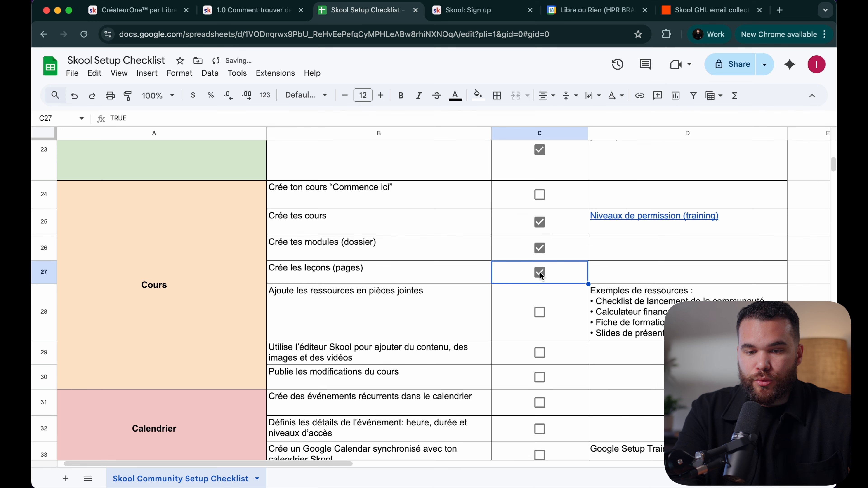
click(540, 313)
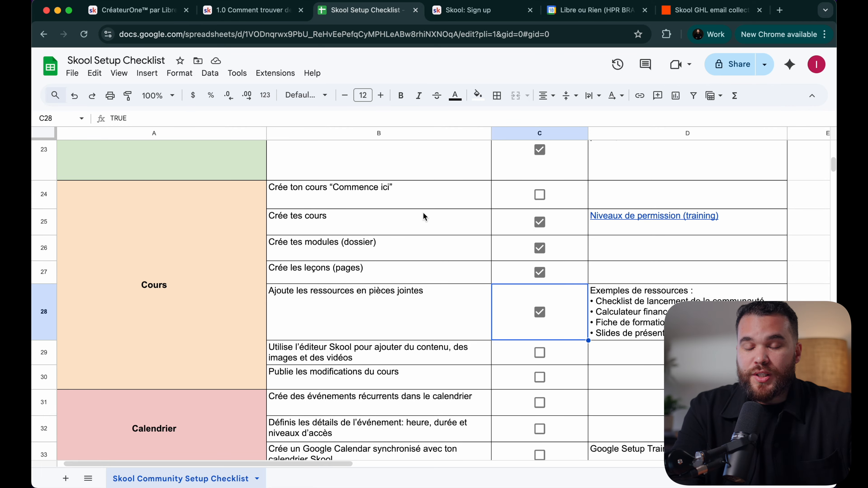
click(255, 12)
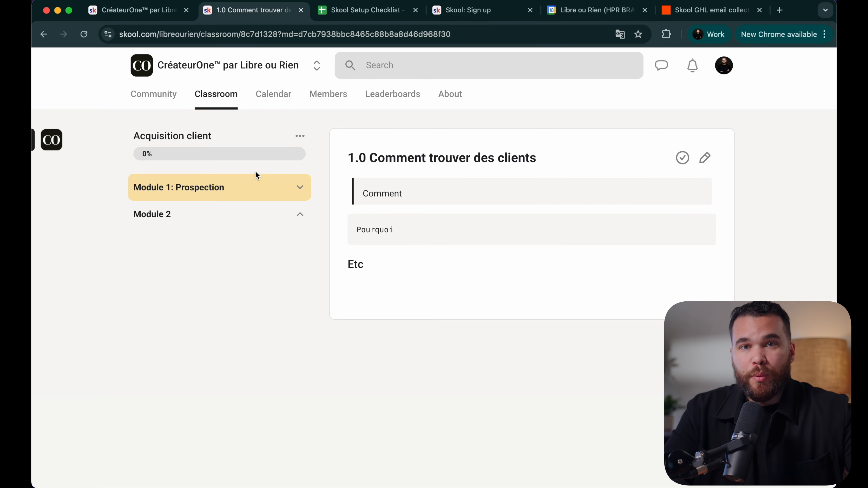
Step: In the Classroom, begin a new course named 'Commence ici' and move to its description
click(221, 99)
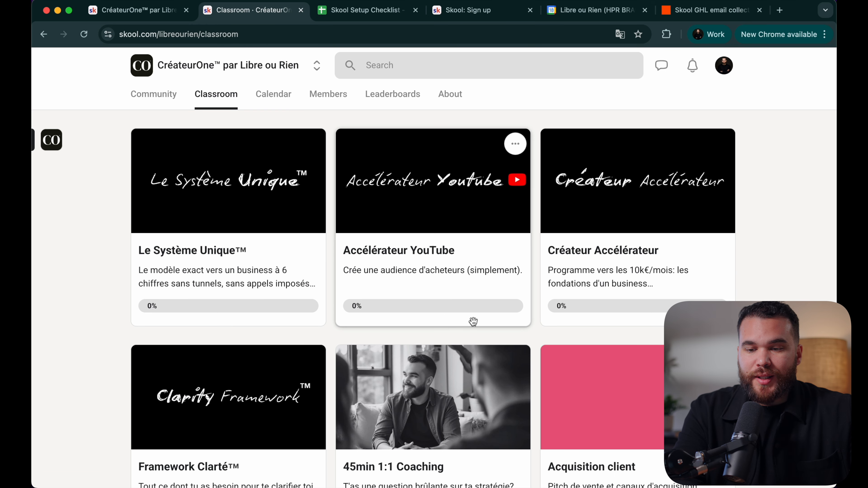
scroll(473, 322, down, 5)
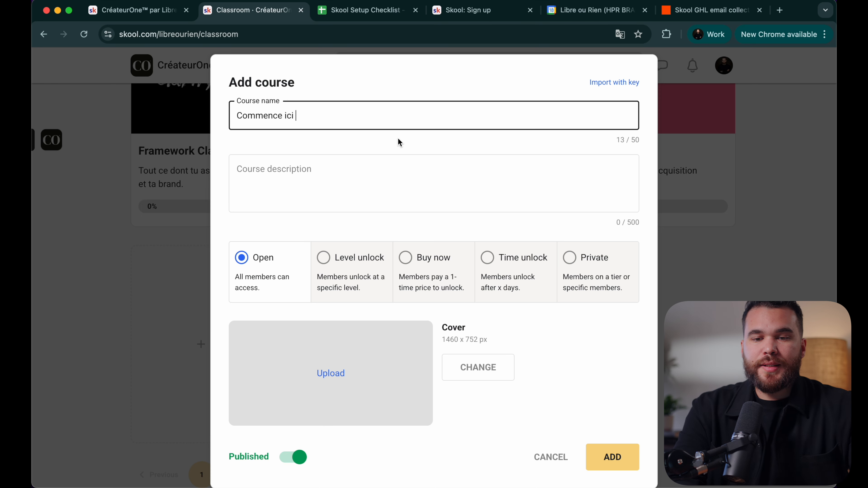
click(399, 180)
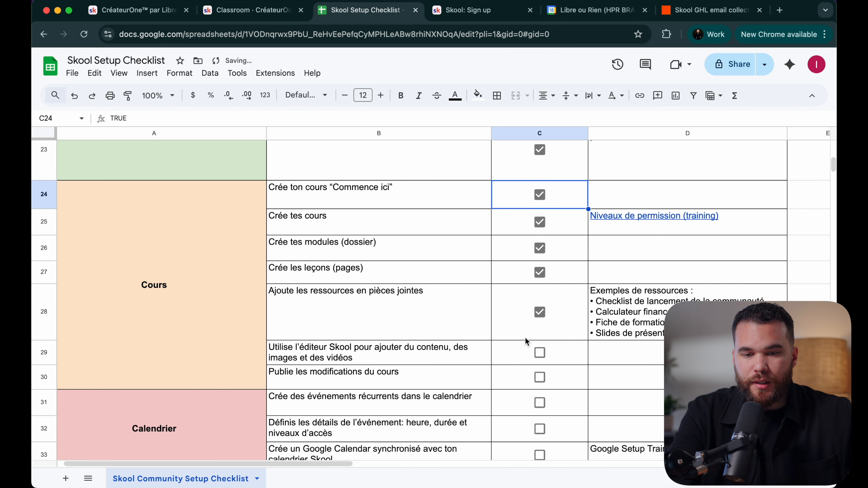
Step: Tick the editor content and Publie les modifications du cours items, then return to the Skool classroom
scroll(526, 341, down, 2)
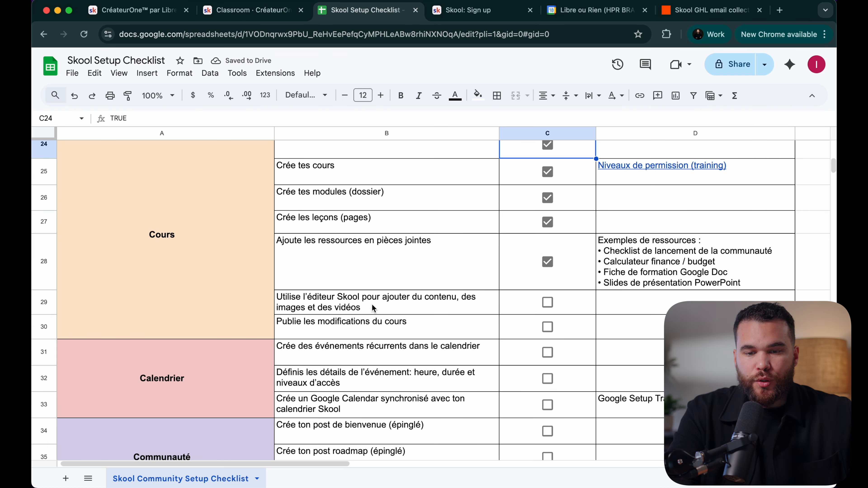
click(547, 303)
scroll(547, 298, down, 2)
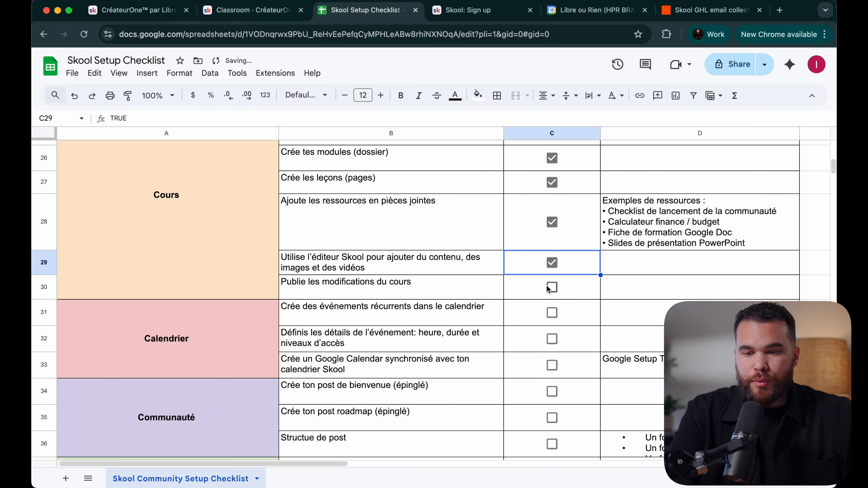
click(551, 288)
scroll(551, 338, down, 5)
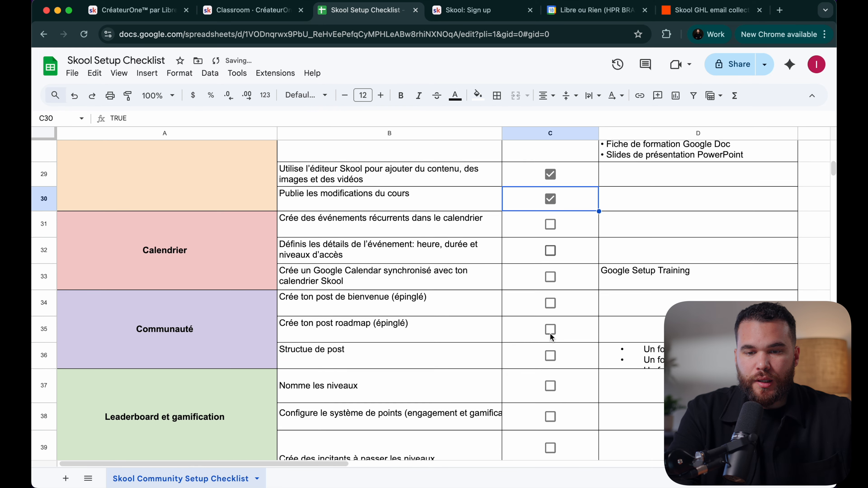
click(238, 232)
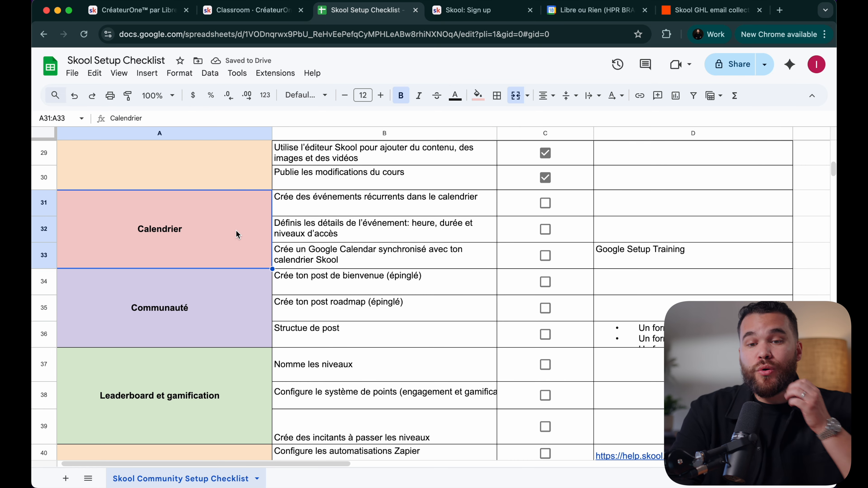
click(251, 10)
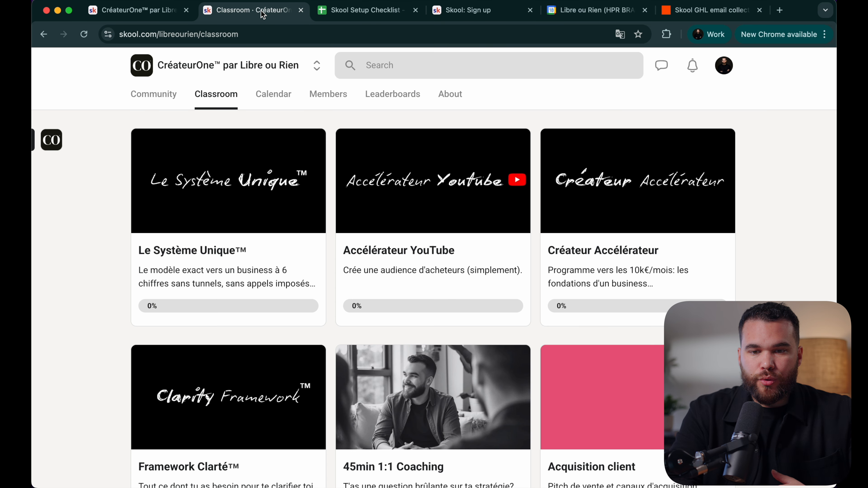
Step: From the calendar, set up a Q&A event on Feb 25, 2026 at 5:30pm, marked recurring
click(268, 97)
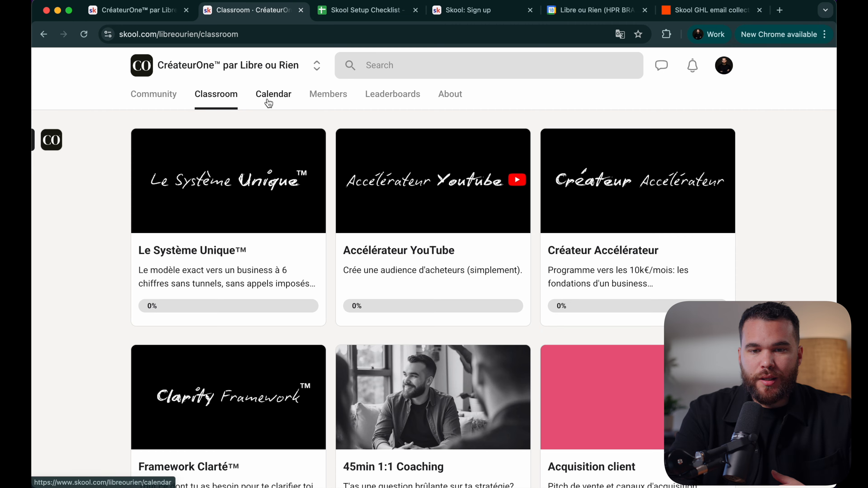
scroll(374, 345, down, 2)
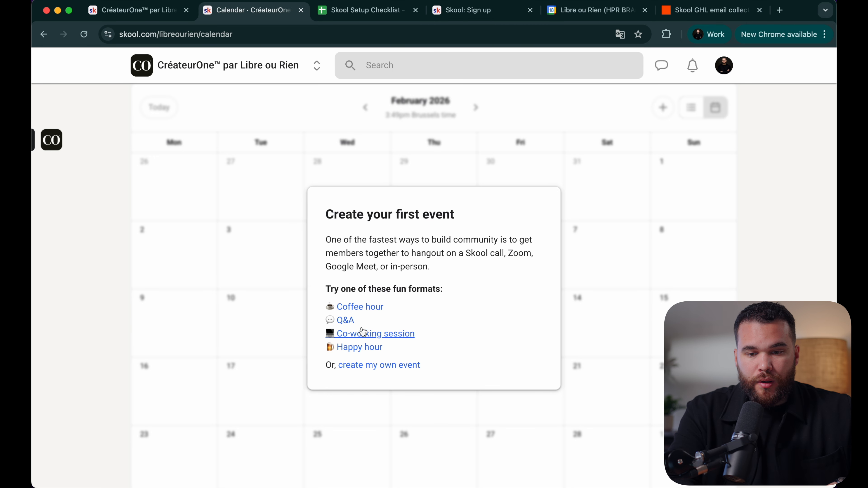
click(346, 320)
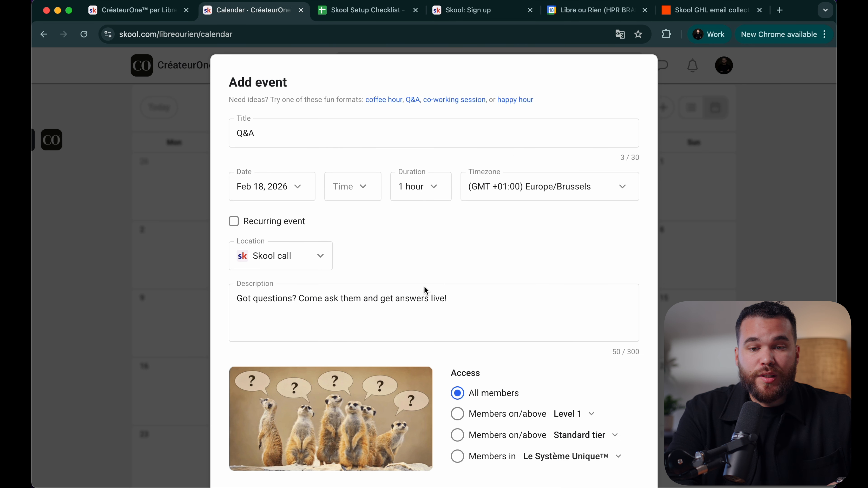
click(346, 134)
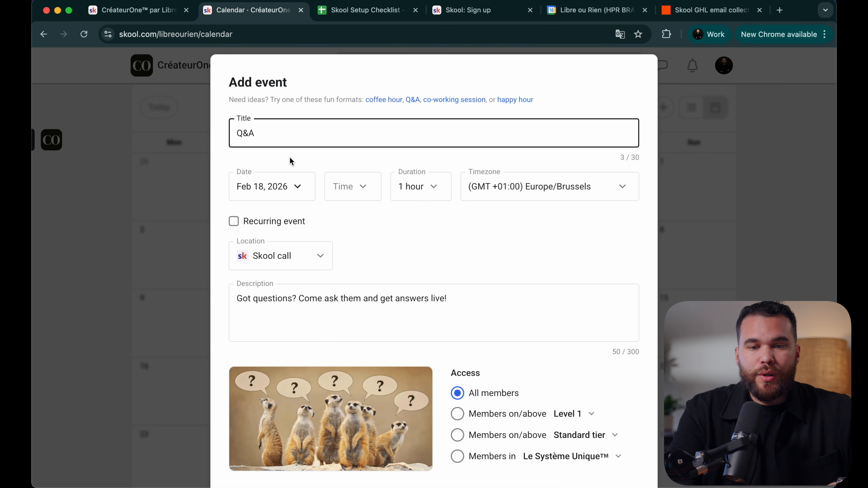
click(287, 191)
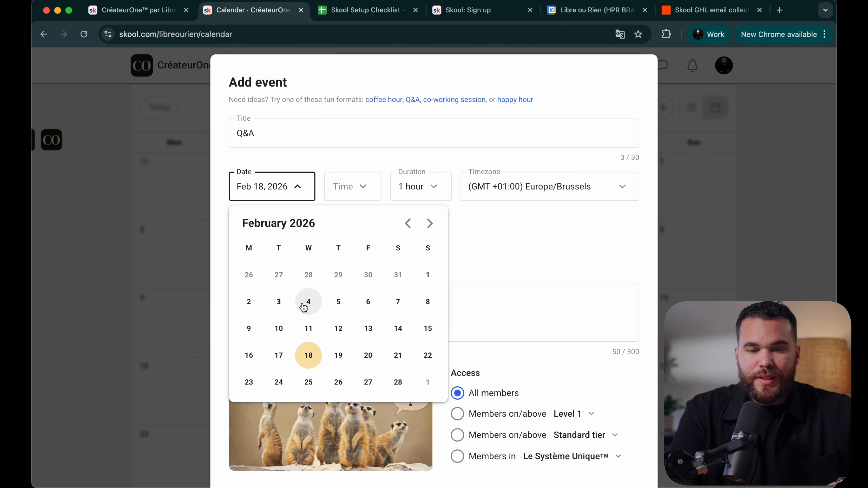
click(309, 382)
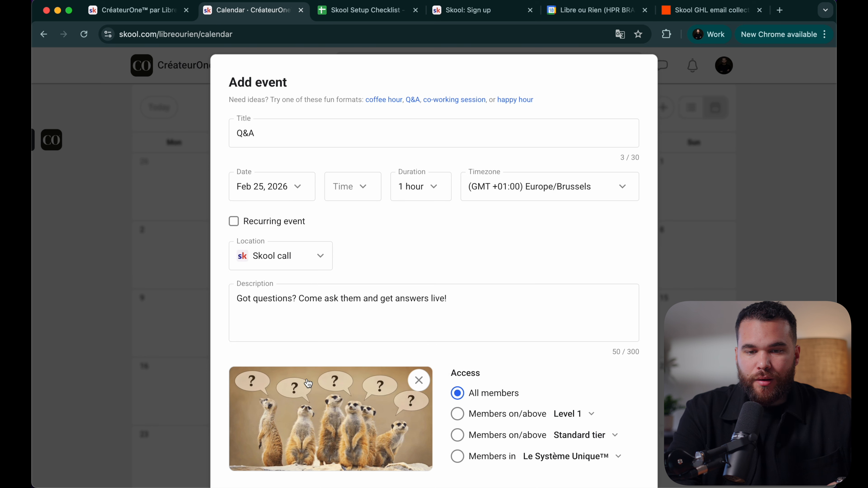
click(362, 188)
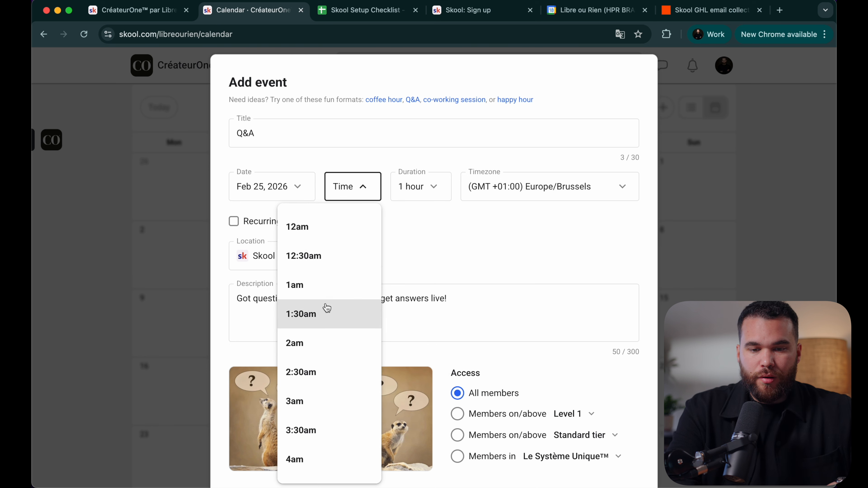
scroll(306, 389, down, 15)
click(306, 389)
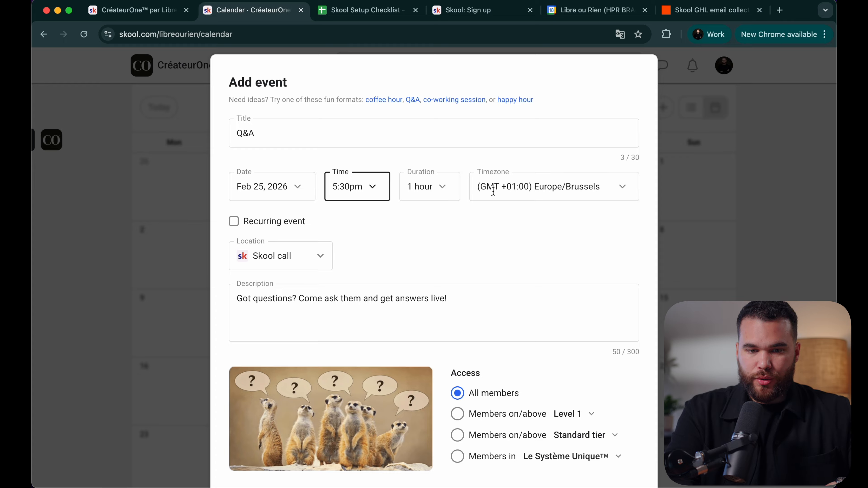
click(236, 224)
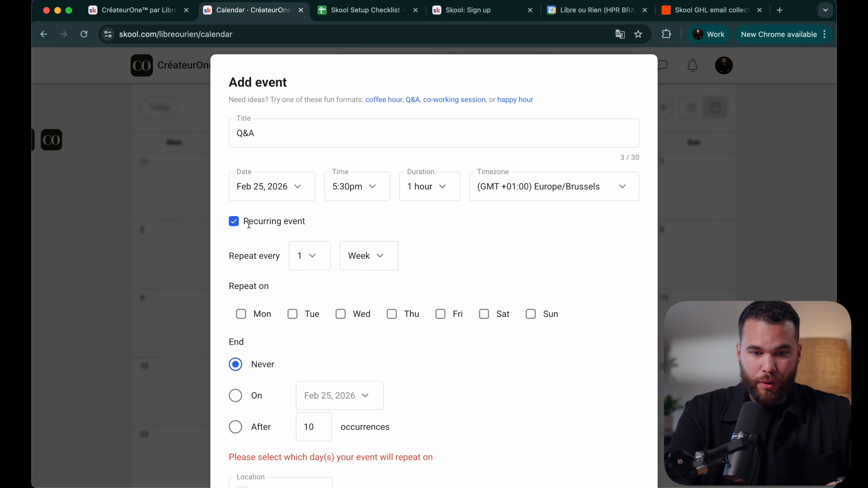
Step: Set the Q&A to repeat on Wednesdays with Meet as its location
scroll(296, 277, down, 3)
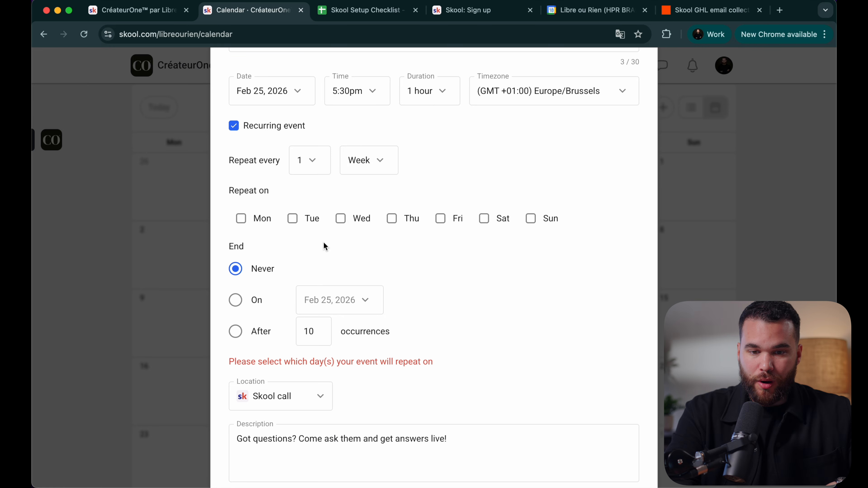
click(341, 218)
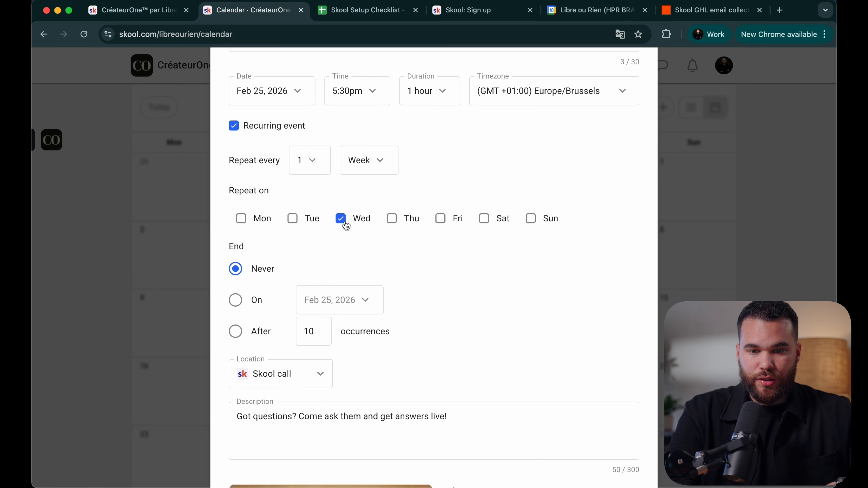
scroll(344, 293, down, 4)
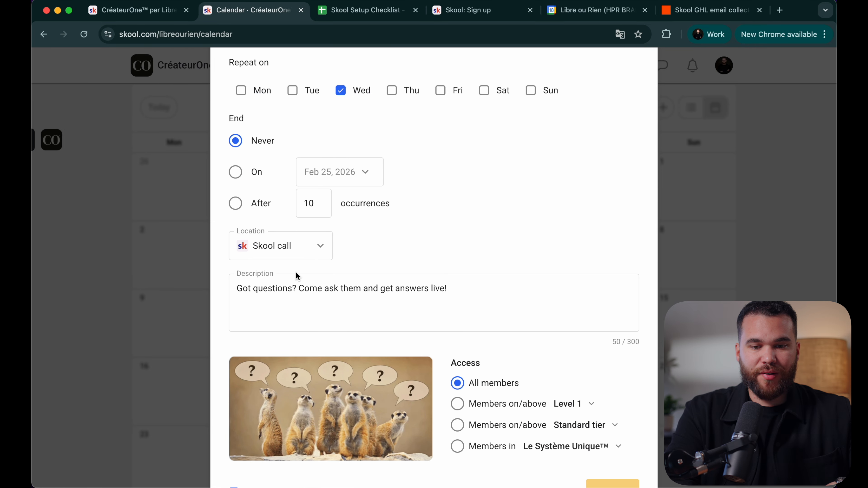
scroll(317, 279, down, 1)
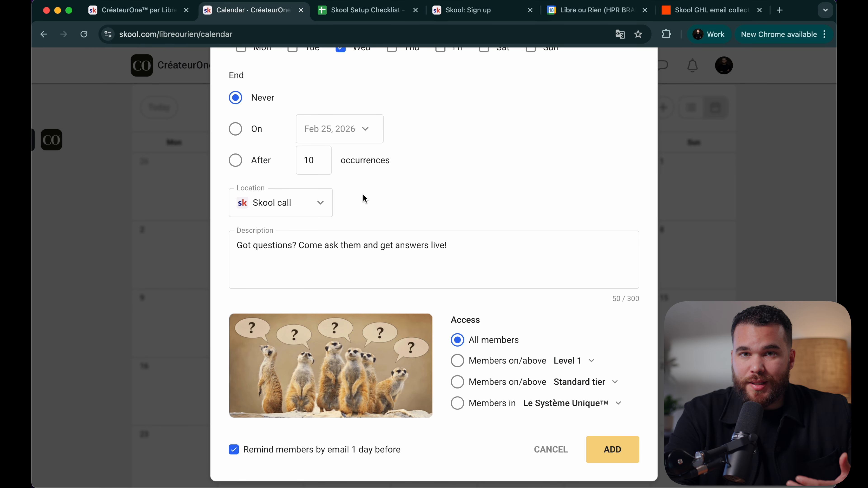
click(327, 195)
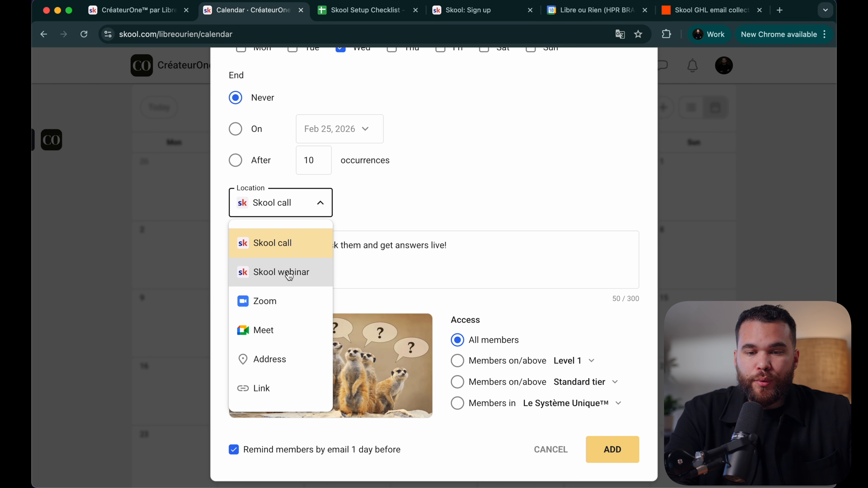
click(284, 303)
click(300, 204)
click(273, 339)
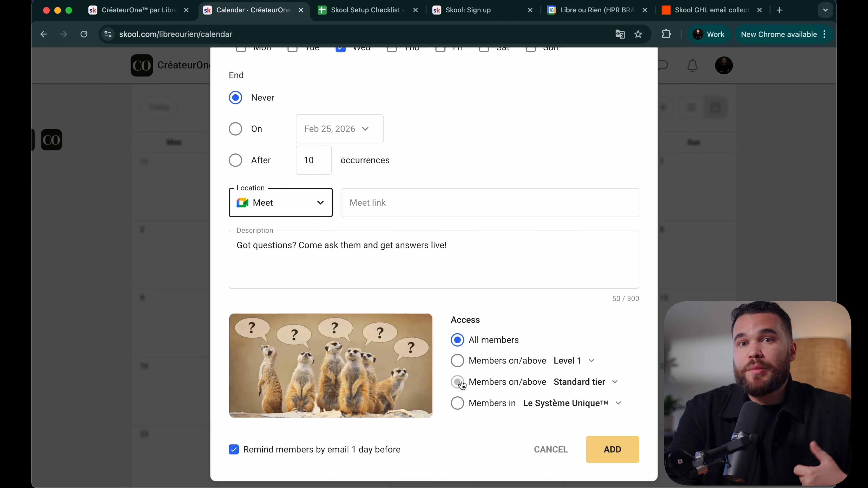
Step: Restrict event access with 'Members in' and pick the Accélérateur YouTube group
click(462, 405)
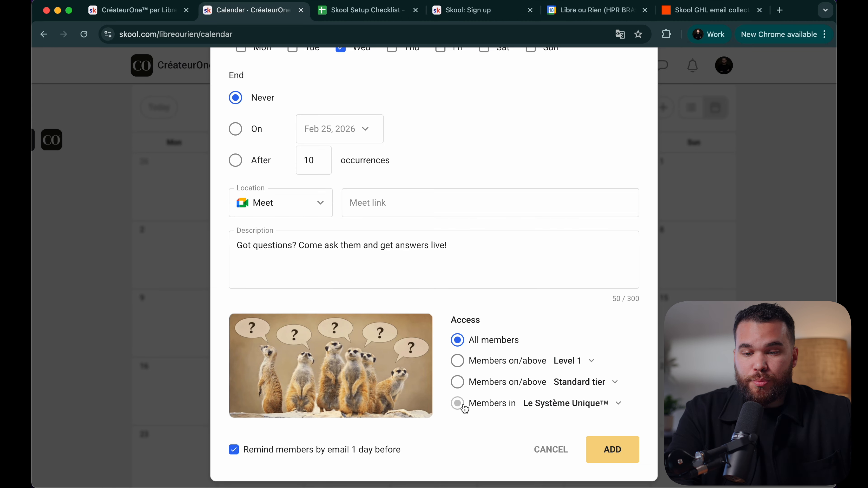
click(553, 410)
scroll(569, 450, down, 3)
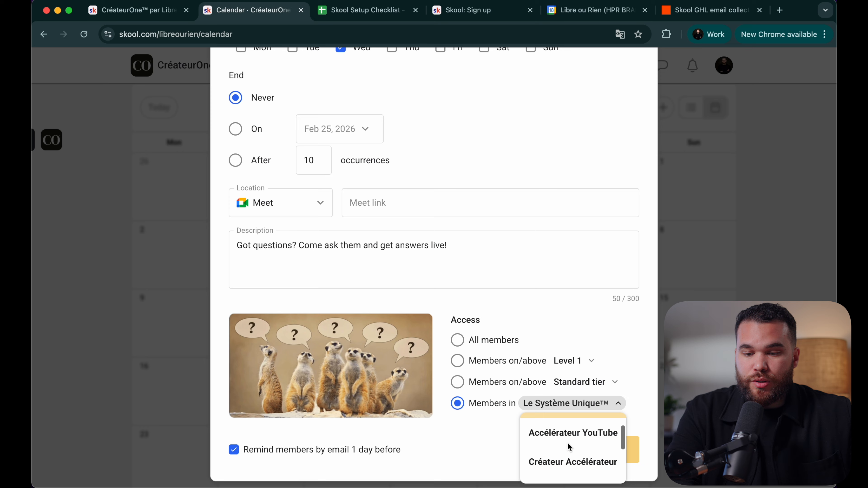
click(583, 424)
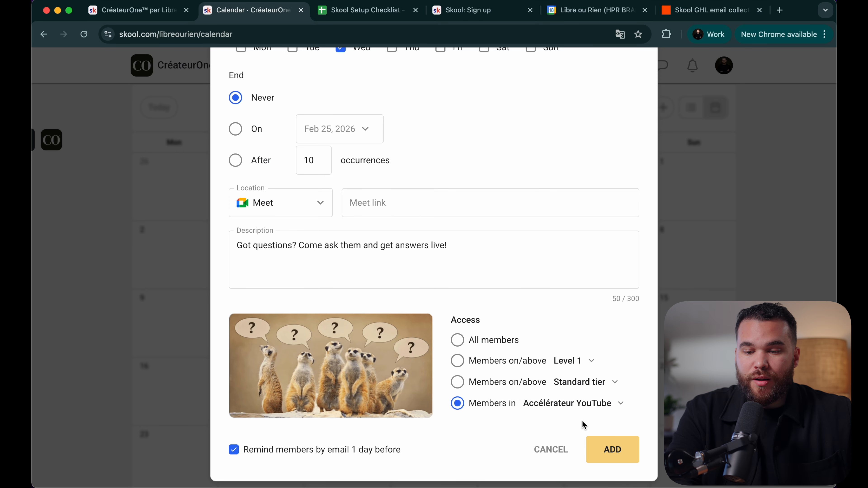
scroll(614, 383, up, 8)
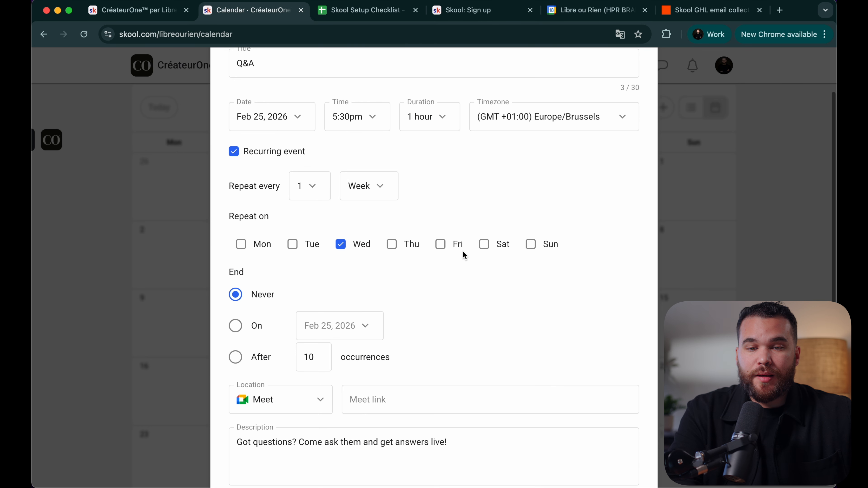
scroll(309, 146, down, 8)
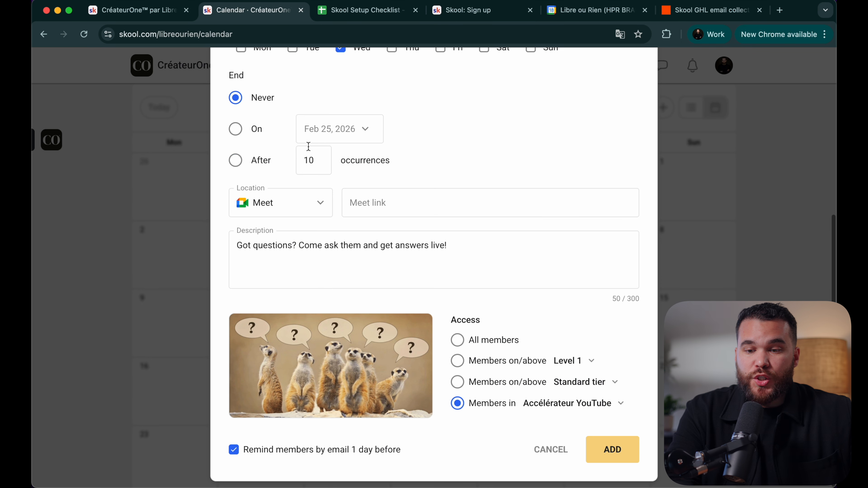
Step: Switch the allowed group to Créateur Accélérateur instead
click(555, 405)
click(575, 431)
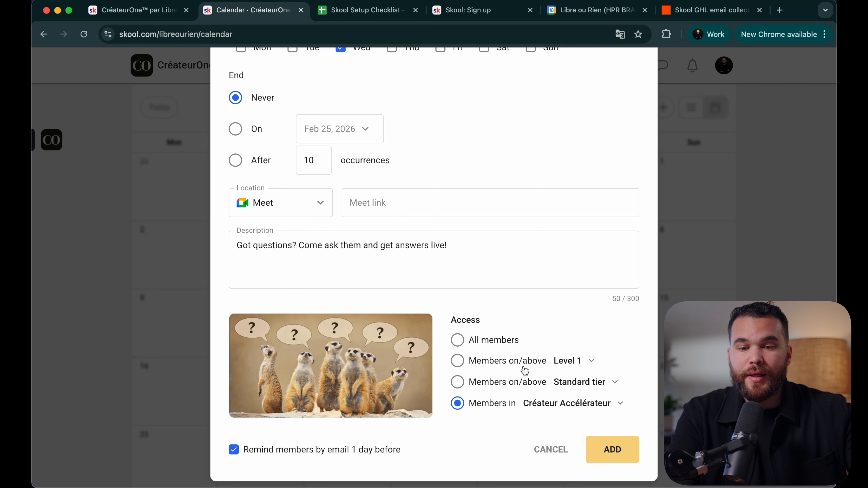
scroll(517, 376, up, 8)
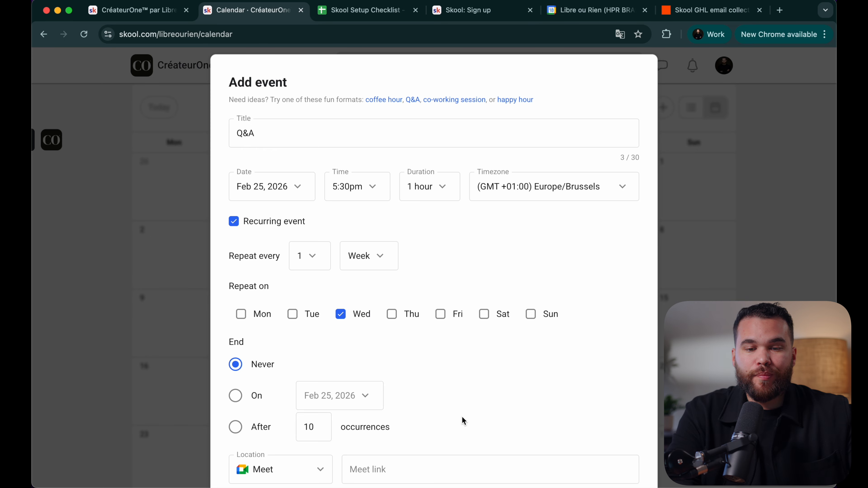
scroll(463, 421, down, 8)
drag(250, 452, 379, 452)
click(408, 458)
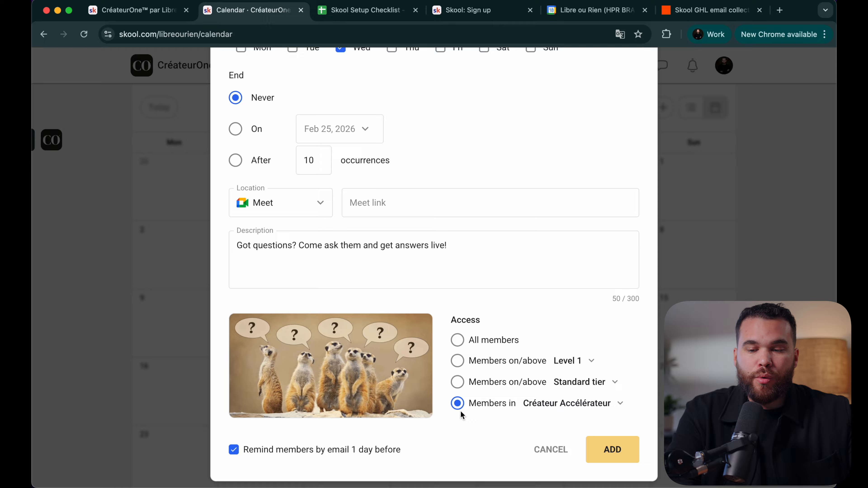
scroll(460, 412, up, 8)
scroll(461, 413, down, 8)
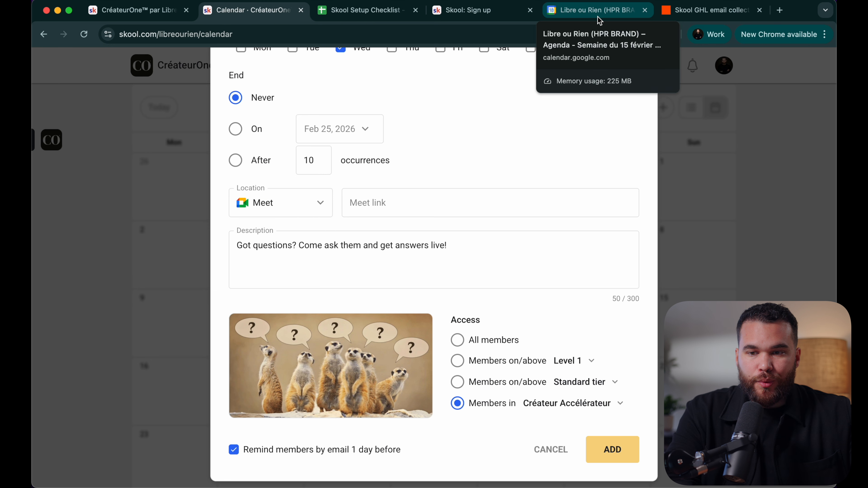
Step: Start a new Google calendar named 'skool', then abandon it without saving
click(599, 20)
scroll(55, 446, down, 1)
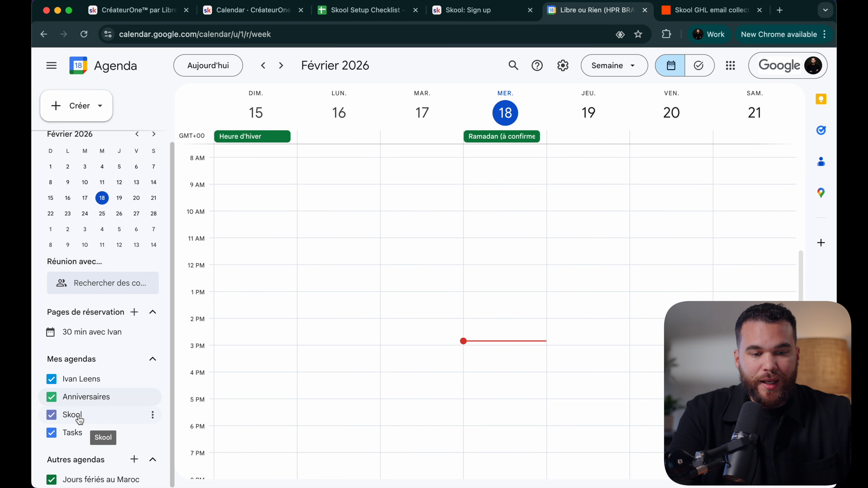
click(133, 461)
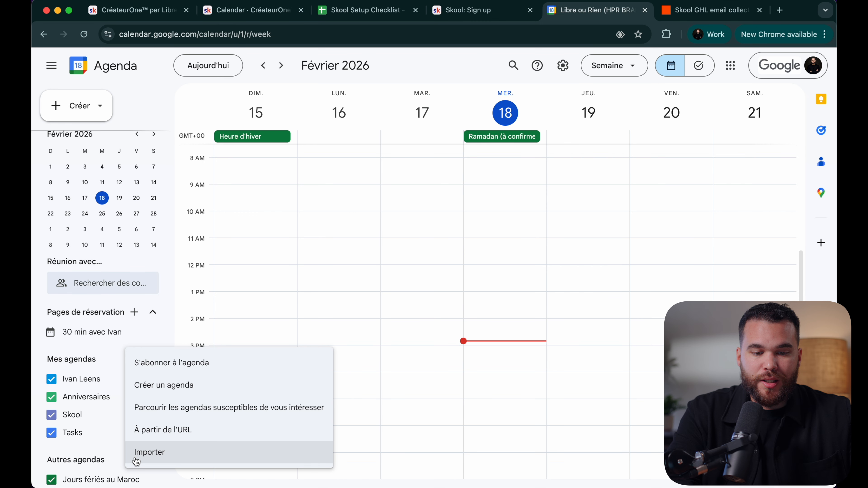
click(173, 391)
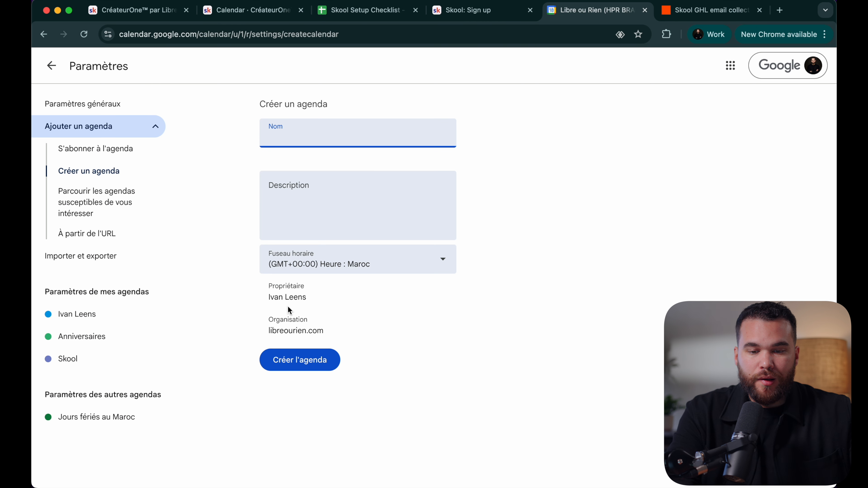
text(skool)
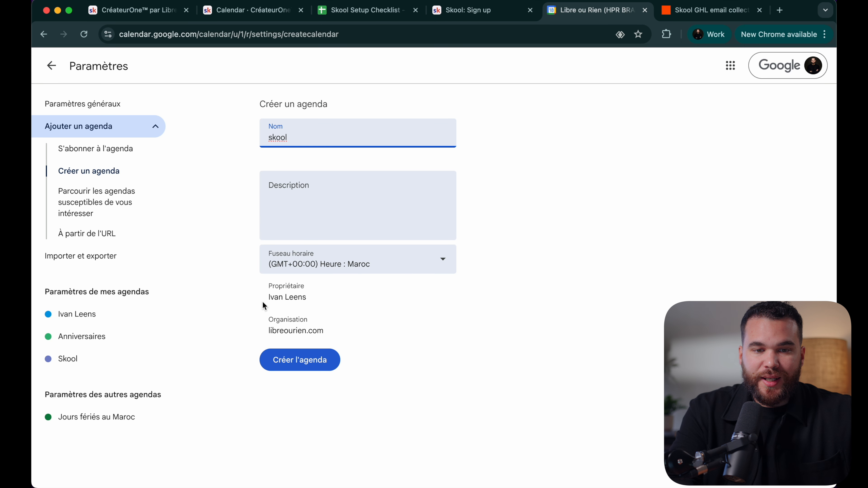
click(51, 65)
scroll(75, 421, down, 1)
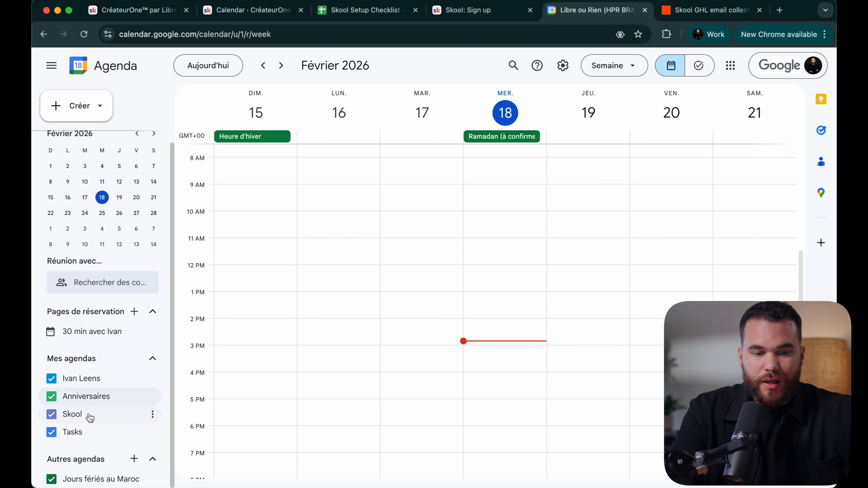
Step: Make the Skool calendar publicly available, keeping the free/busy visibility level
click(153, 414)
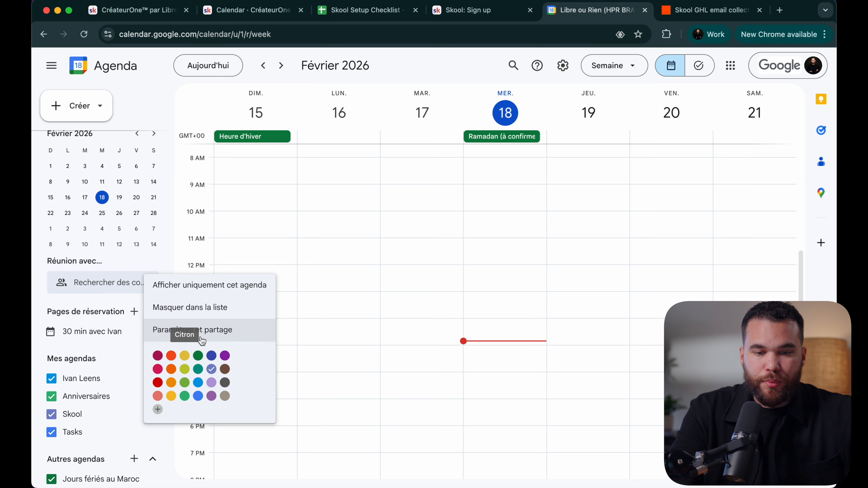
click(212, 331)
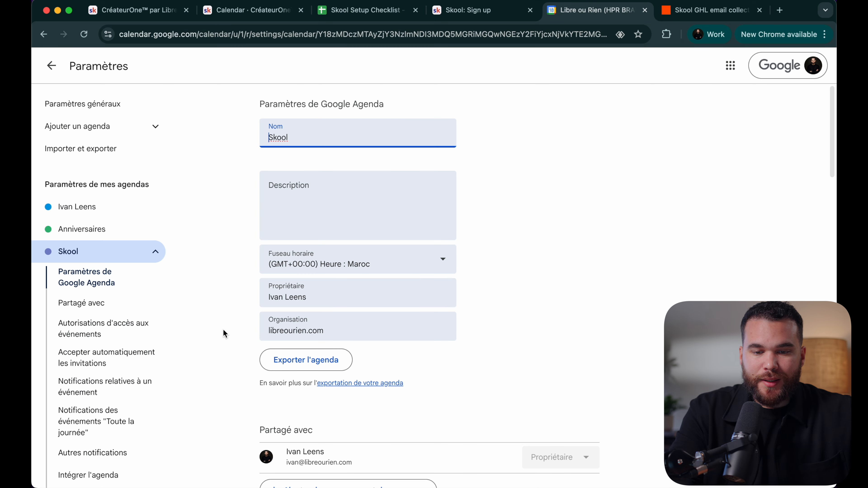
scroll(245, 341, down, 10)
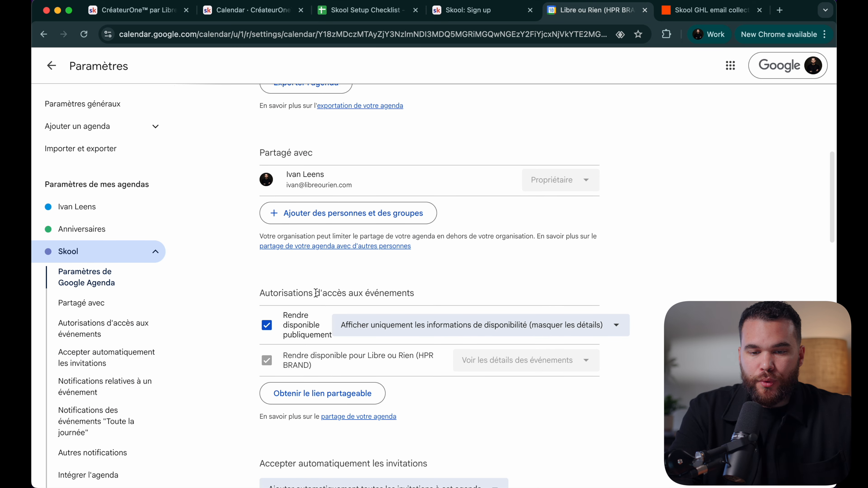
click(266, 324)
click(266, 325)
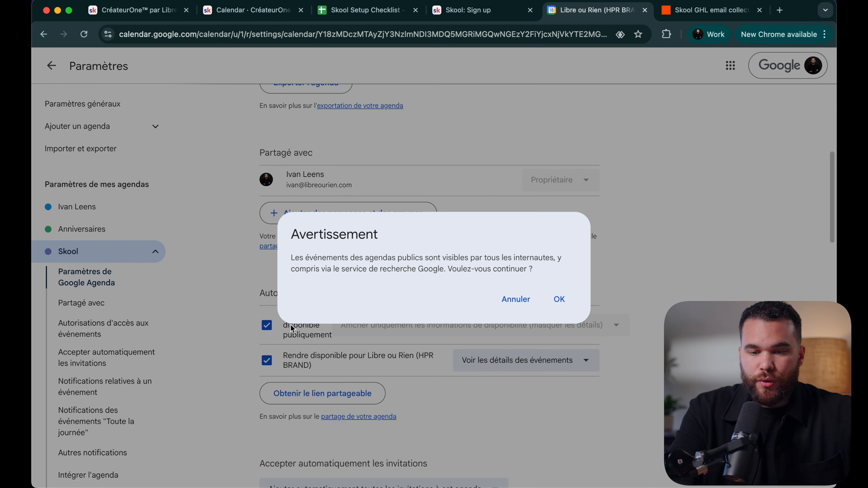
click(559, 300)
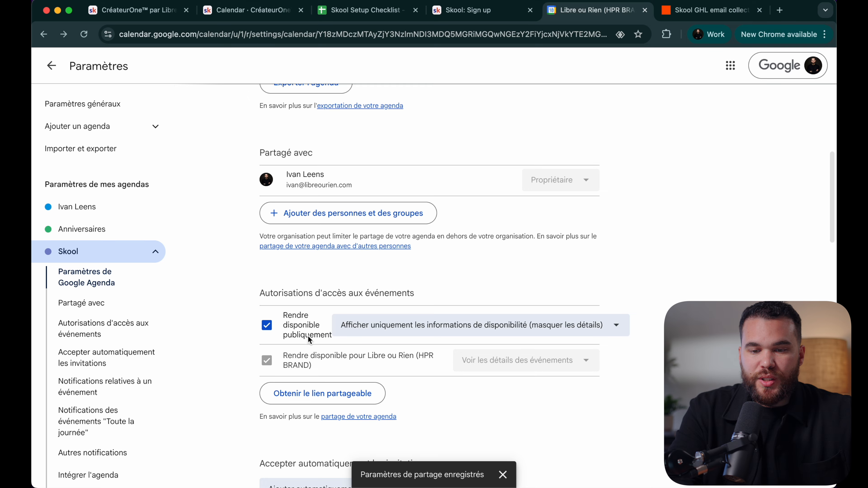
click(405, 331)
click(410, 331)
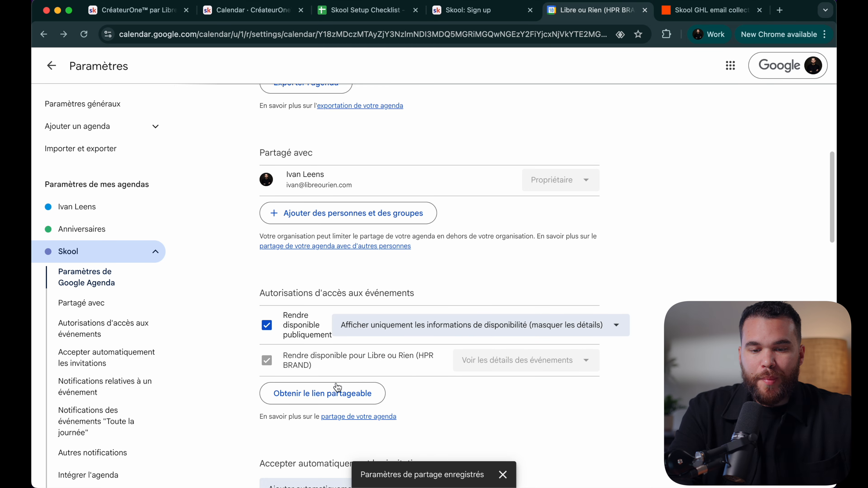
Step: Copy the Skool calendar's shareable link
click(329, 398)
click(539, 307)
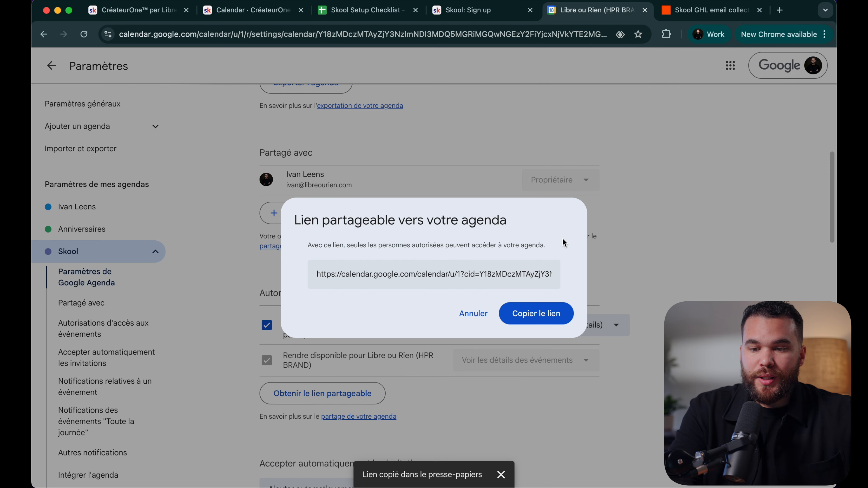
click(478, 319)
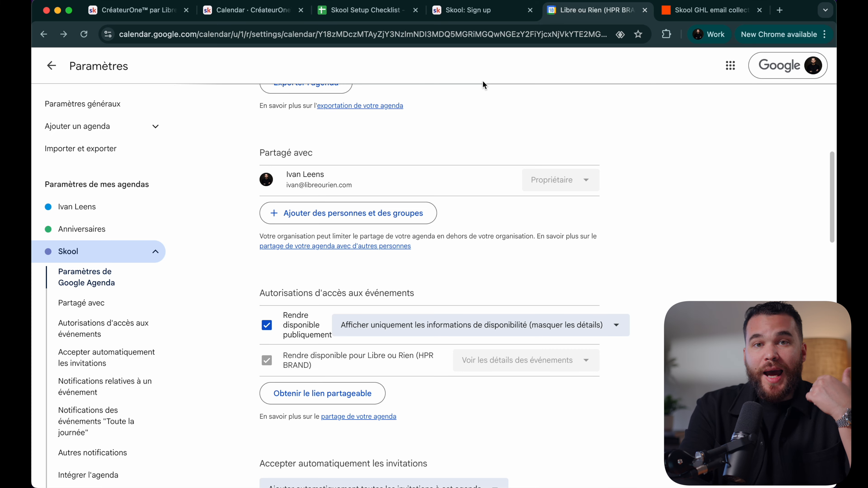
click(476, 18)
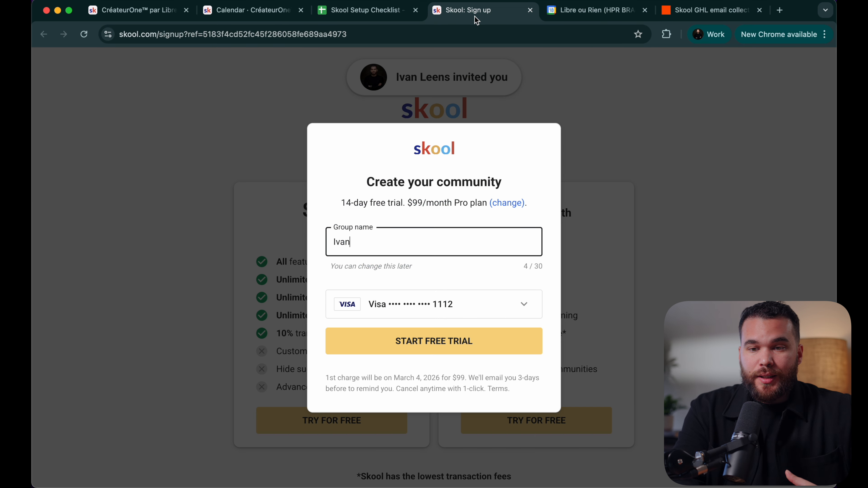
Step: Cancel the unfinished event on the community calendar page
click(266, 11)
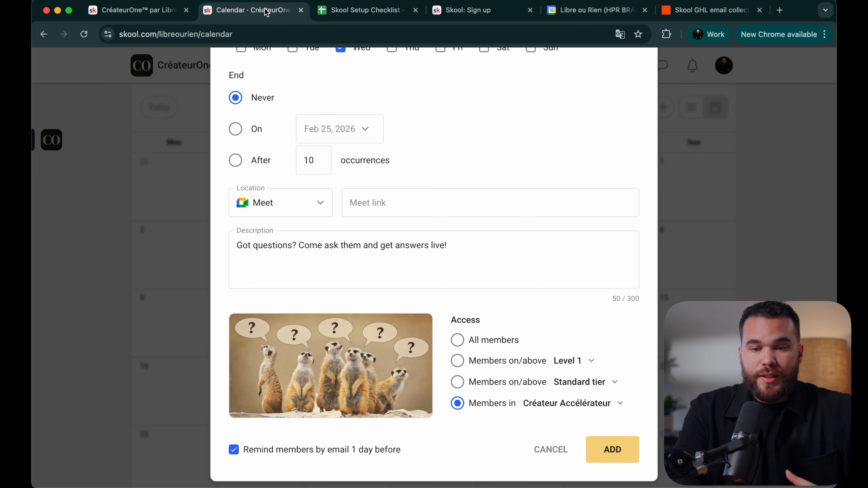
scroll(444, 237, up, 10)
scroll(543, 234, down, 10)
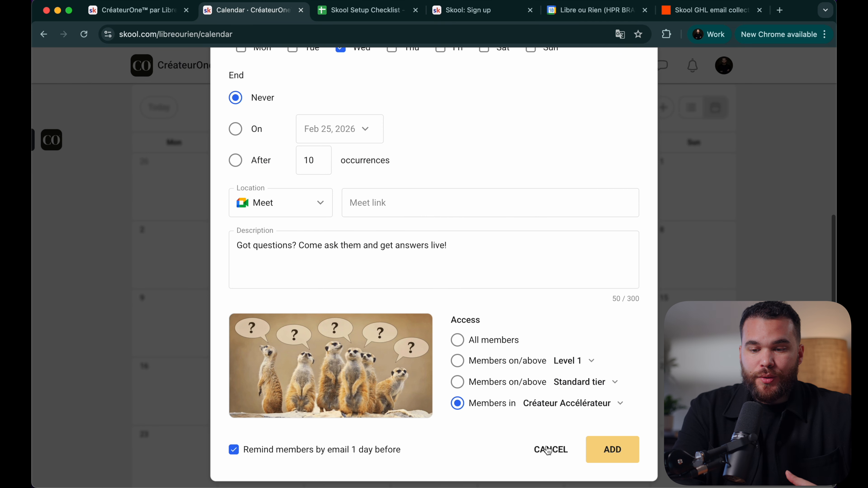
click(551, 449)
Step: Create a new classroom course named 'commence ici'
scroll(212, 143, up, 2)
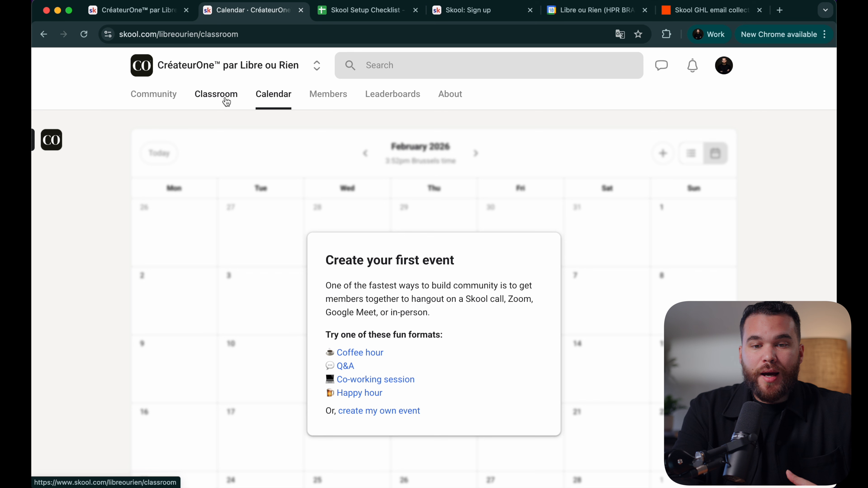
click(223, 96)
scroll(382, 359, down, 8)
click(250, 342)
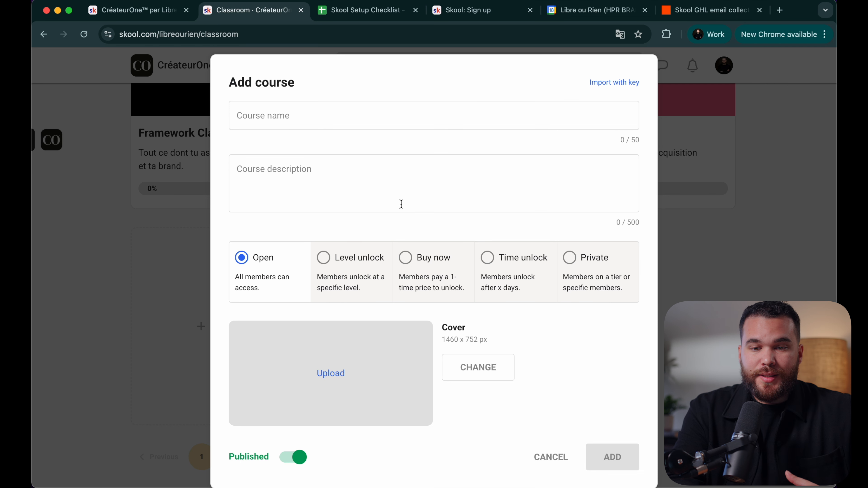
click(393, 118)
text(com)
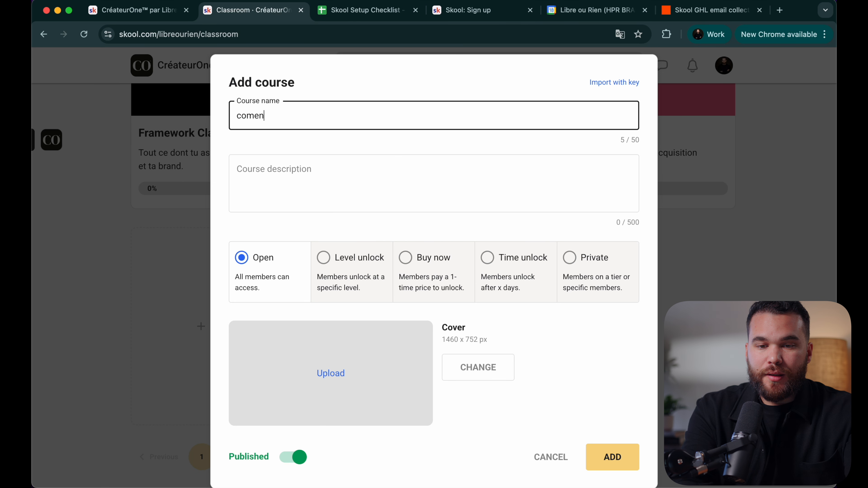
text(mence ici)
click(605, 457)
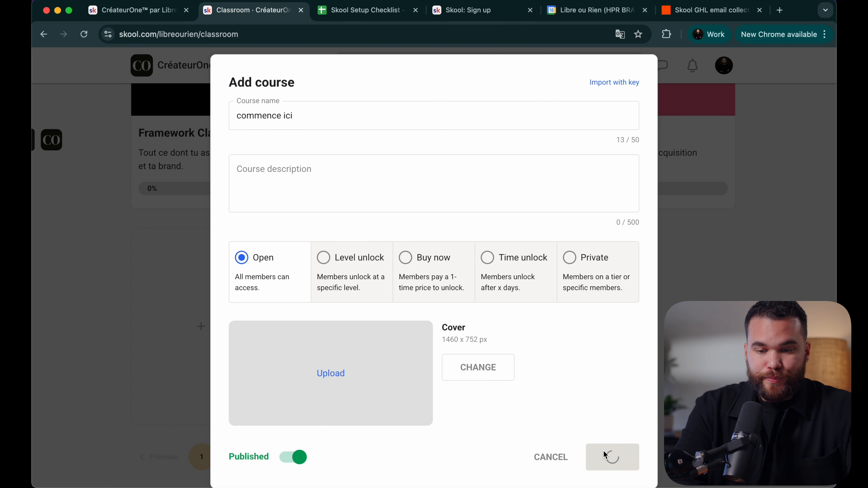
click(705, 158)
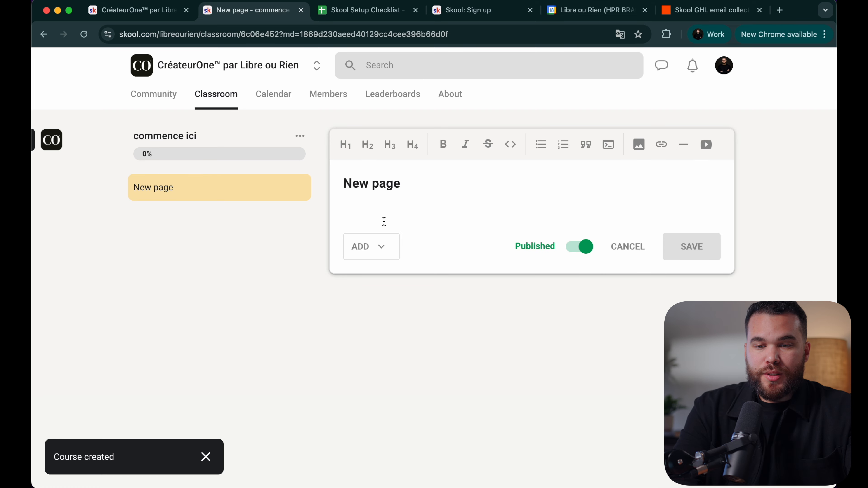
Step: Write 'Ajoute min calendrier pour pas manquerévènements:' and paste the calendar link after it
text(Ajoute min ca)
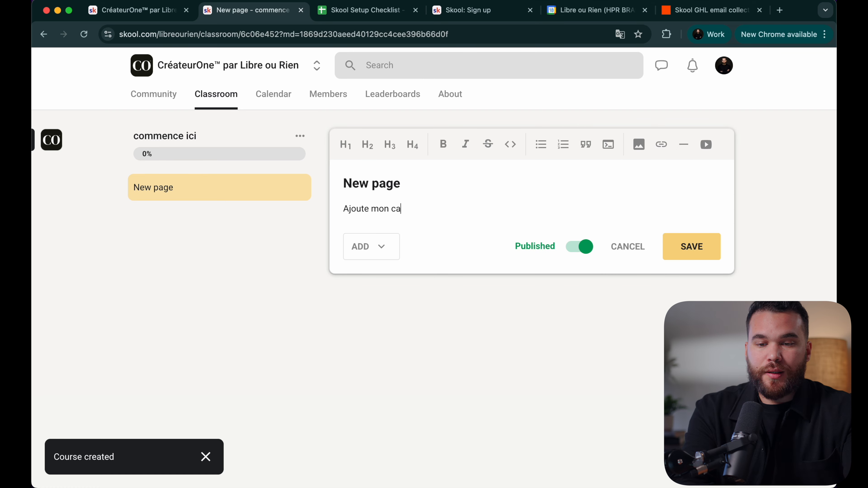
text(lendrier pour pas manquer)
text(évènements:)
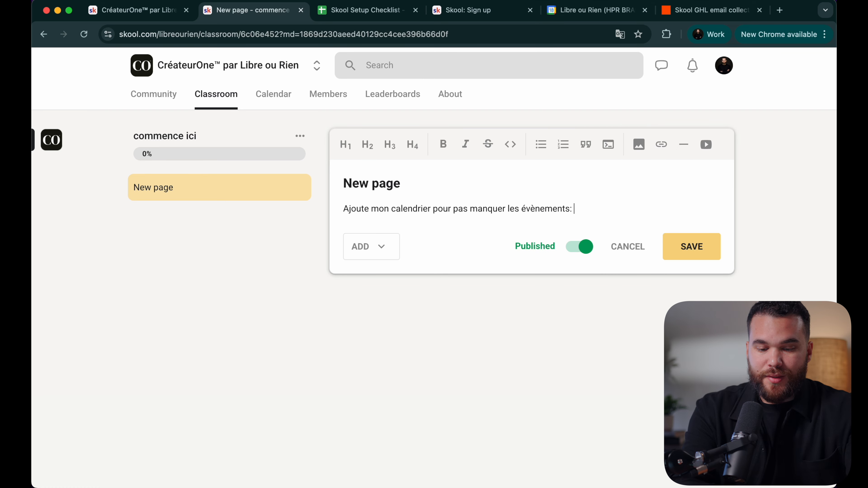
text(https://calendar.google.com/calendar/u/1?cid=Y18zMDczMTAyZjY3NzlmNDI3MDQ5MGRiMGQwNGEzY2FiYjcxNjVkYTE2MGRiOTllZWU3ODY2OTdlYjU0YTM2ZWM3QGdyb3VwLmNhbGVuZGFyLmdvb2dsZS5jb20)
triple_click(449, 208)
right_click(560, 208)
click(528, 209)
Step: Link the word Ajoute to the calendar URL and delete the raw pasted link
double_click(352, 207)
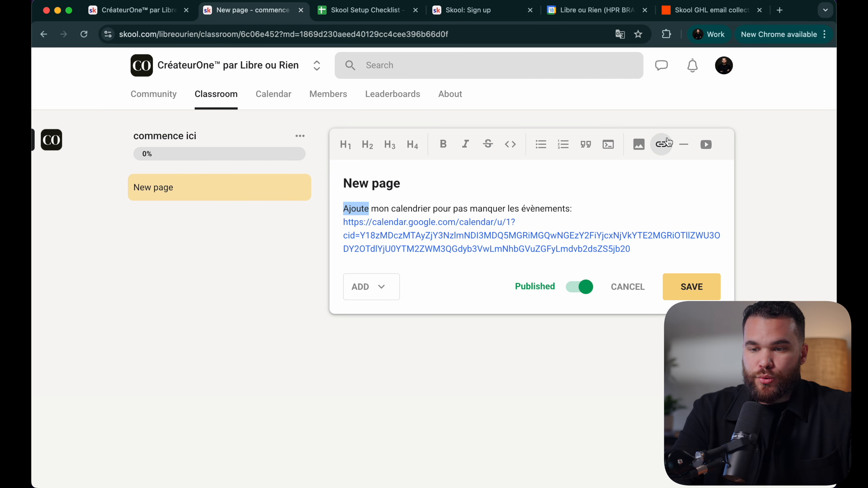
click(661, 144)
key(cmd+v)
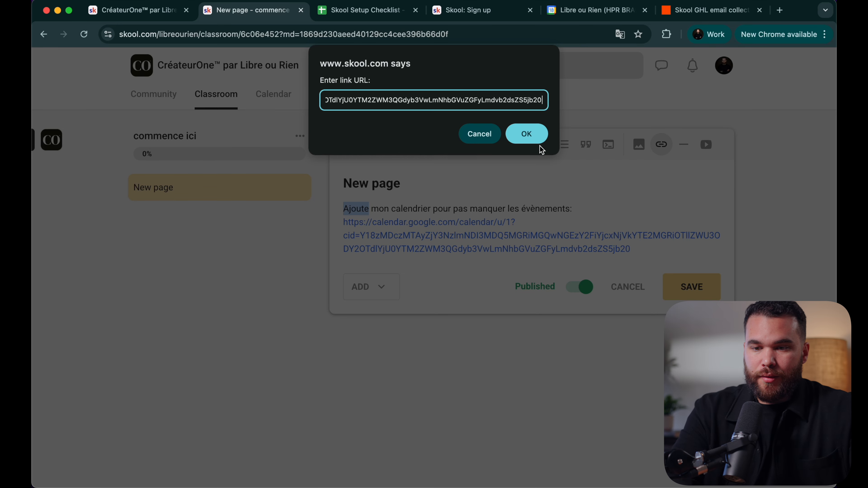
click(537, 139)
drag(634, 248, 344, 222)
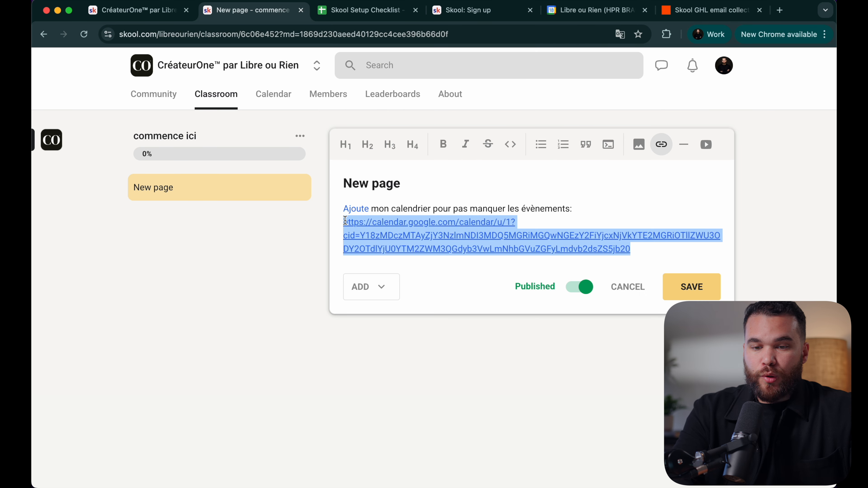
key(BackSpace)
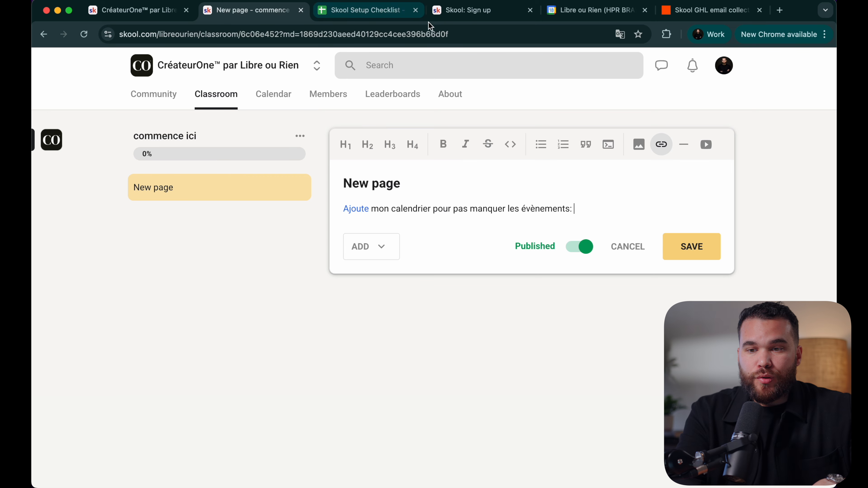
click(565, 13)
Step: Leave the Skool calendar settings for the week view, then return to the lesson editor
click(51, 65)
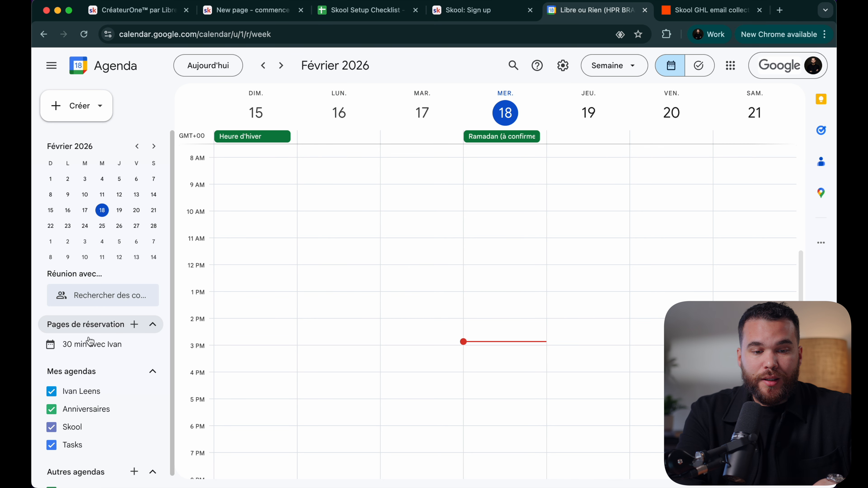
scroll(68, 411, down, 1)
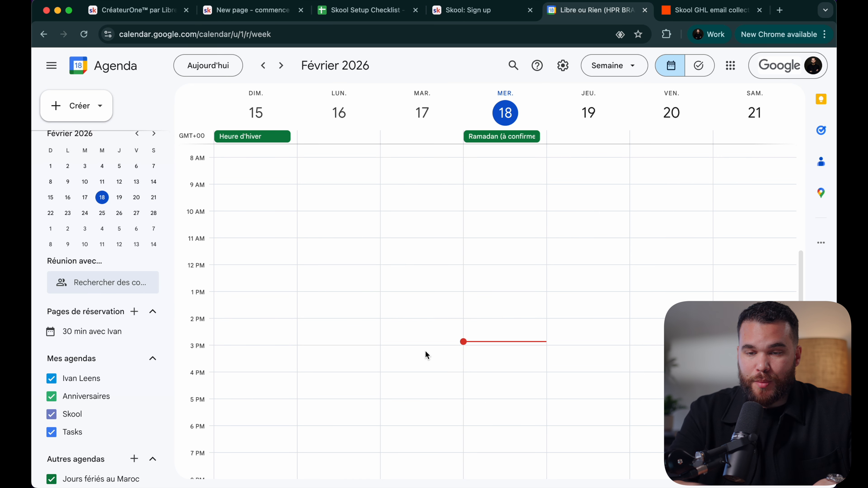
click(234, 11)
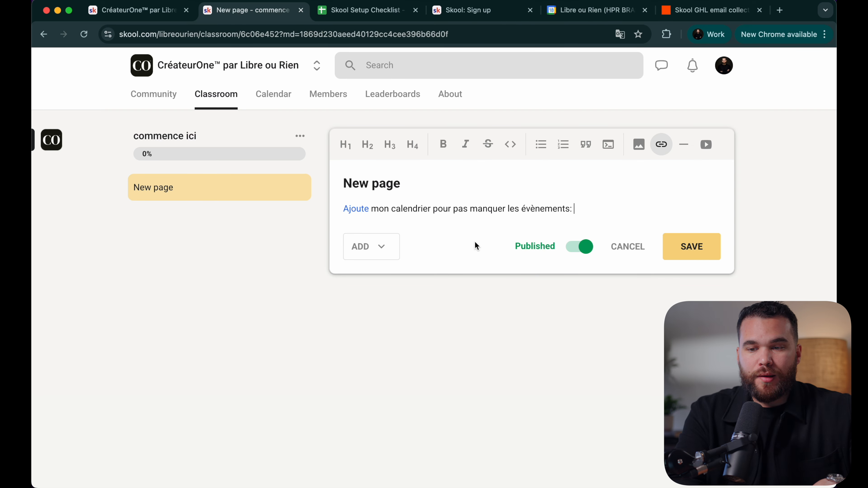
Step: Delete the 'commence ici' course by confirming its name, and tick the recurring-events checklist item
click(200, 106)
click(525, 117)
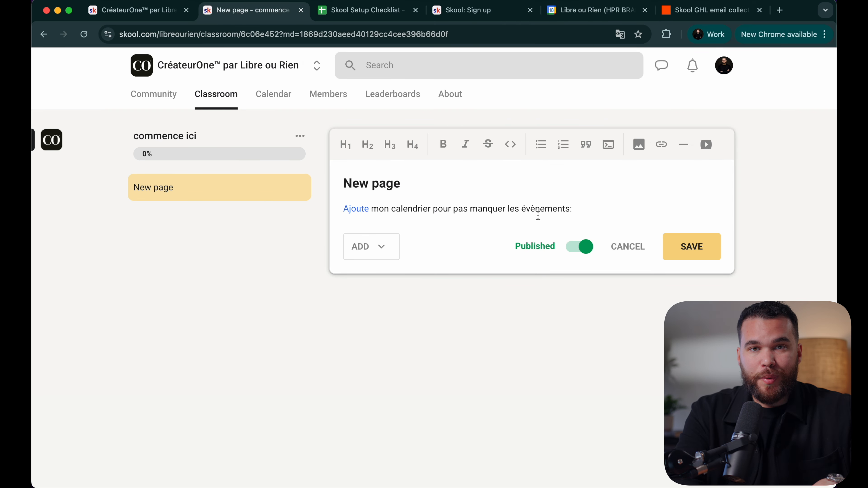
click(310, 241)
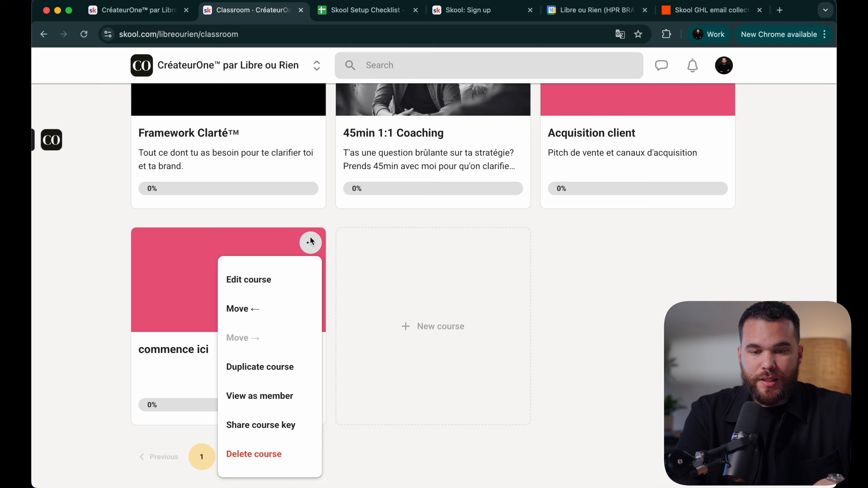
click(266, 448)
click(449, 286)
text(commence ici)
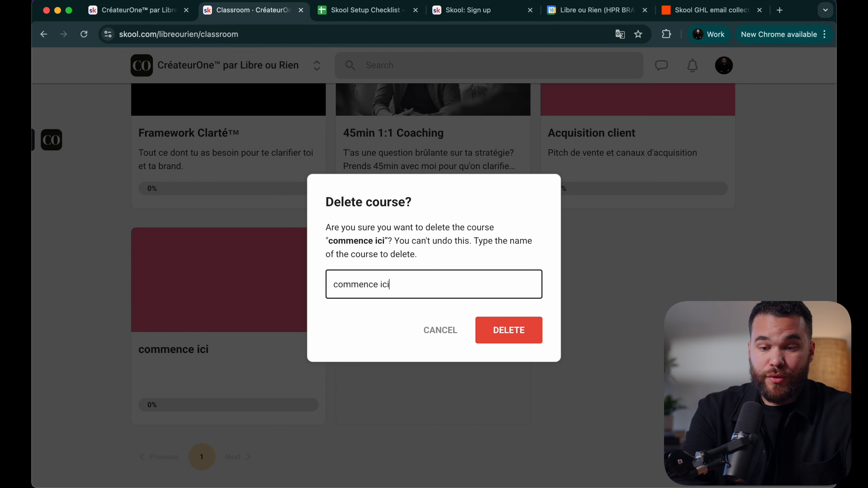
click(524, 345)
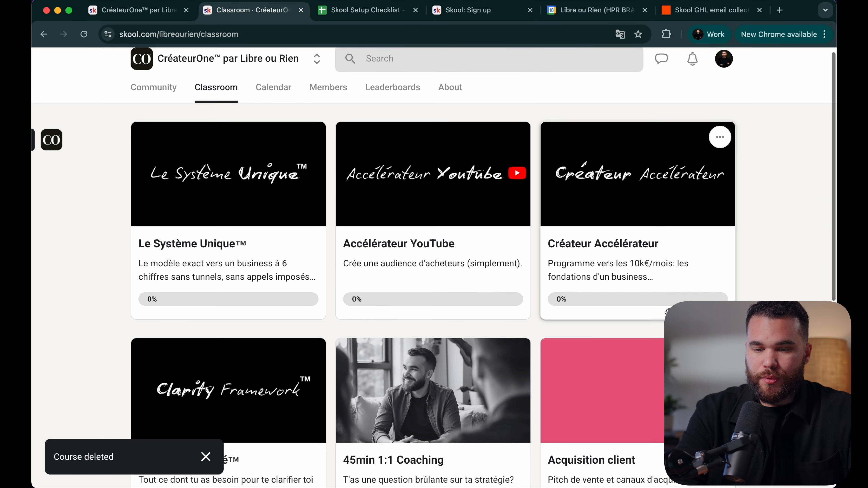
click(366, 10)
click(530, 203)
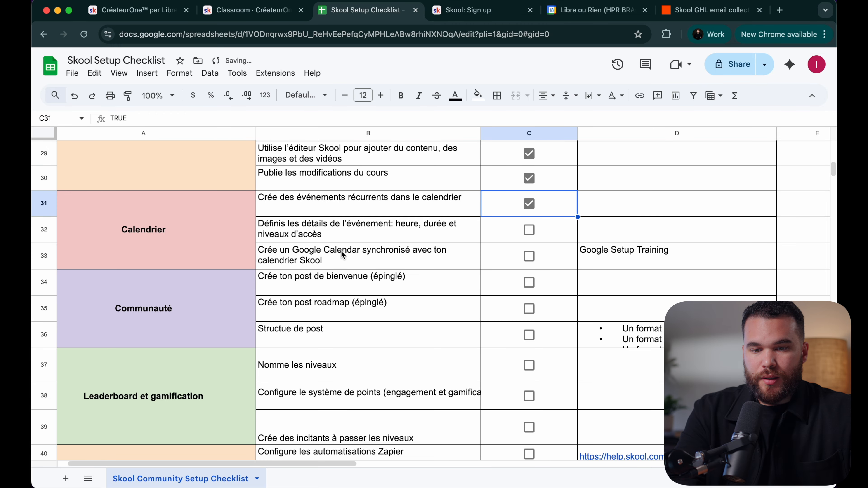
Step: Tick the event-details and synced Google Calendar checklist items, then select the welcome post row
click(528, 230)
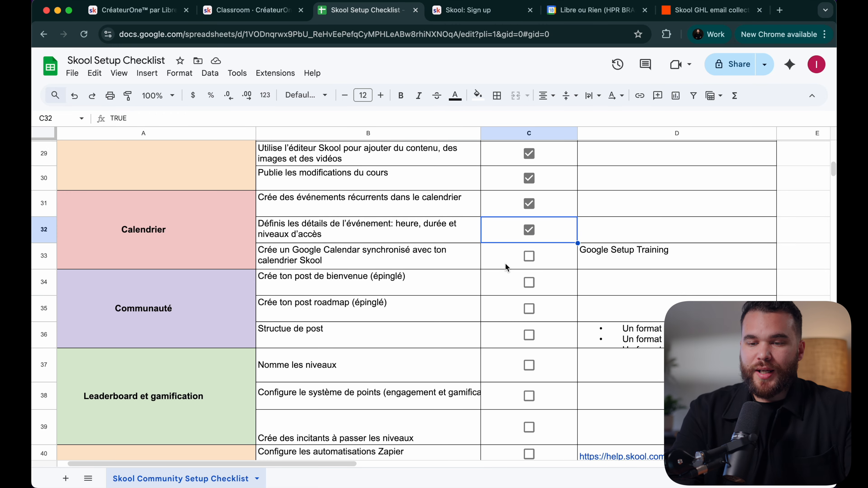
click(529, 258)
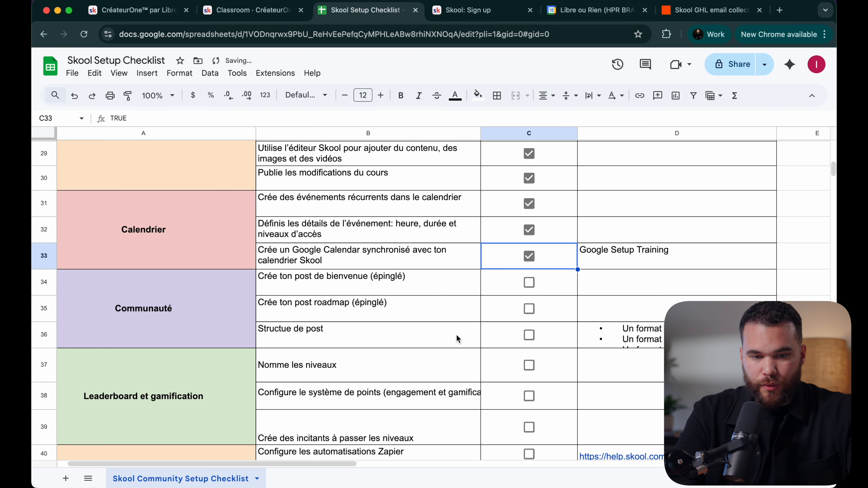
scroll(457, 339, down, 1)
click(373, 264)
scroll(420, 303, down, 1)
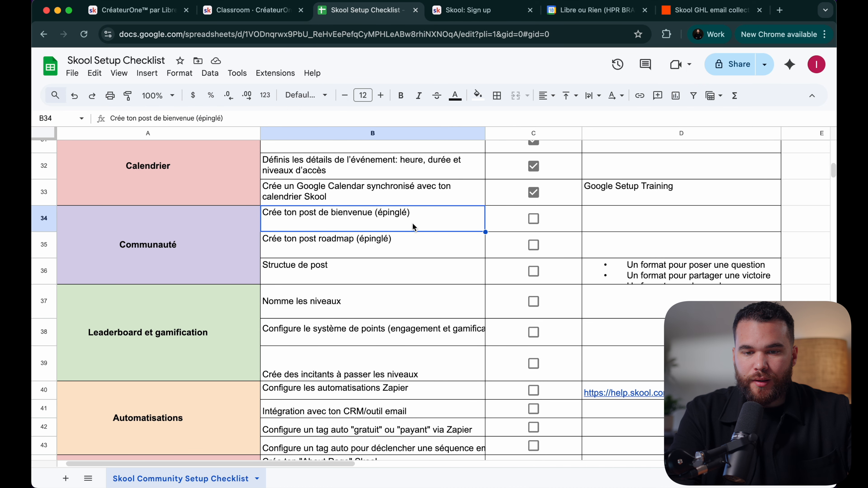
Step: Open the pinned post 'Soyez pas timides les amis' and expand its full text
click(251, 10)
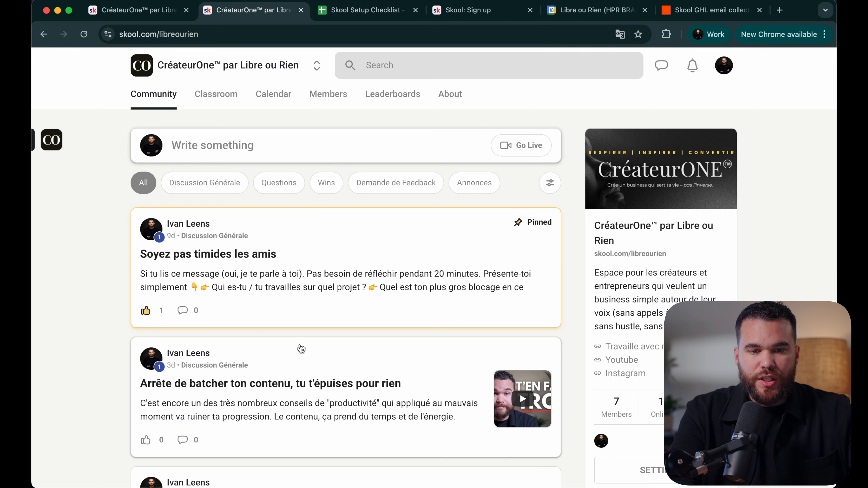
scroll(316, 275, down, 1)
click(315, 276)
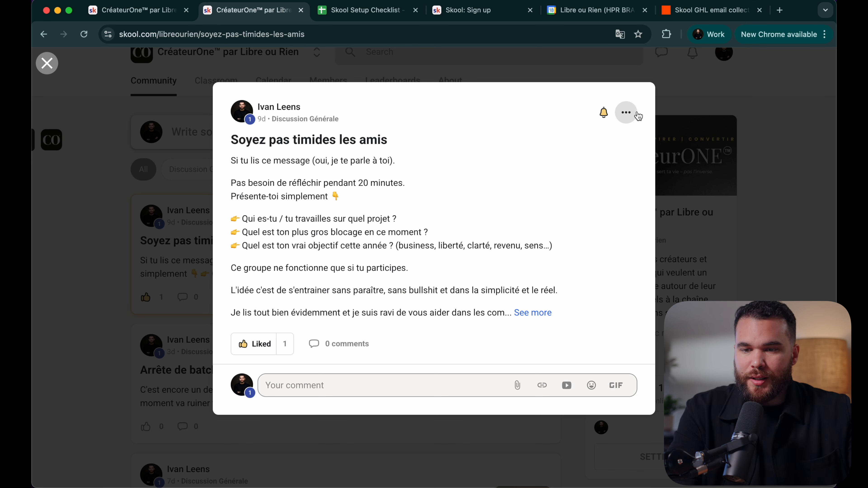
click(625, 112)
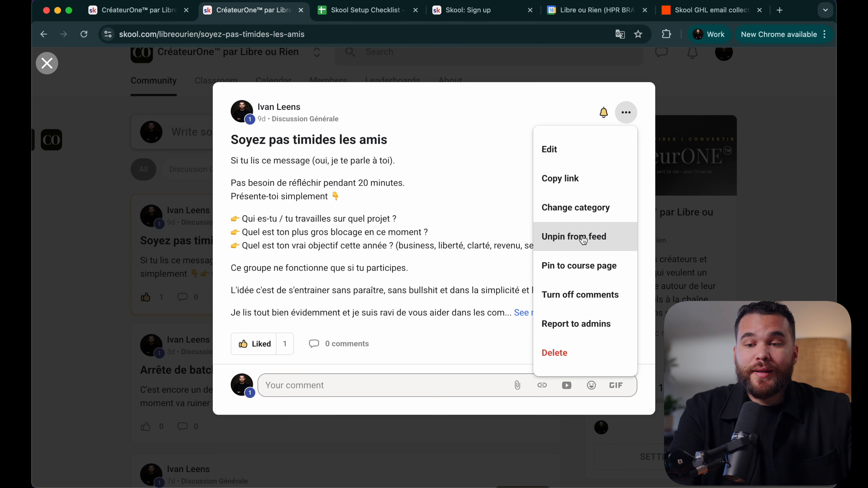
click(547, 239)
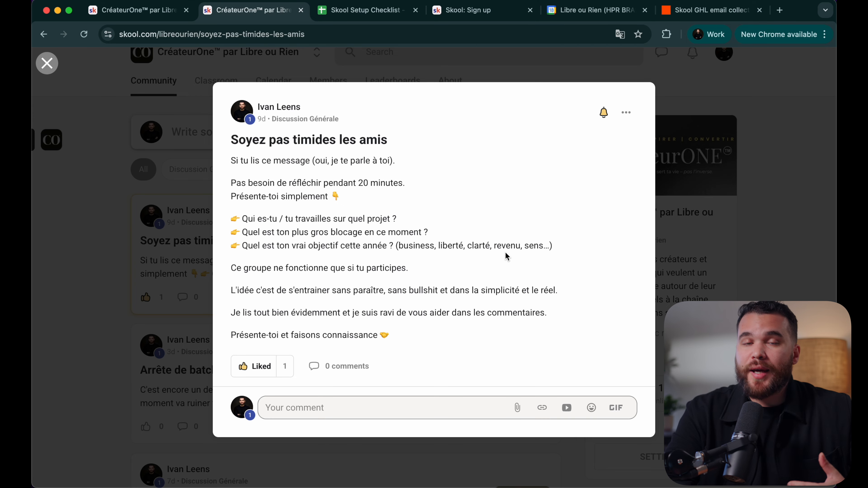
key(ctrl+Up)
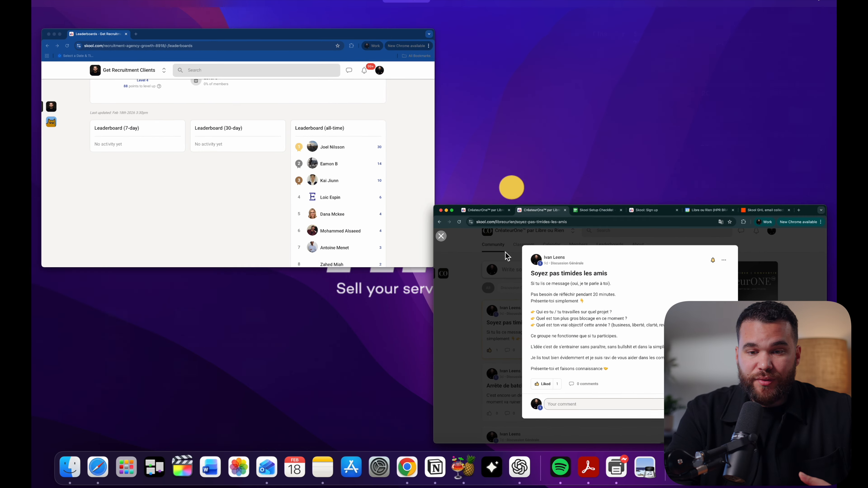
Step: Open the pinned 'Welcome to Get Recruitment Clients' post and expand its full text
click(206, 135)
scroll(207, 135, up, 5)
click(155, 130)
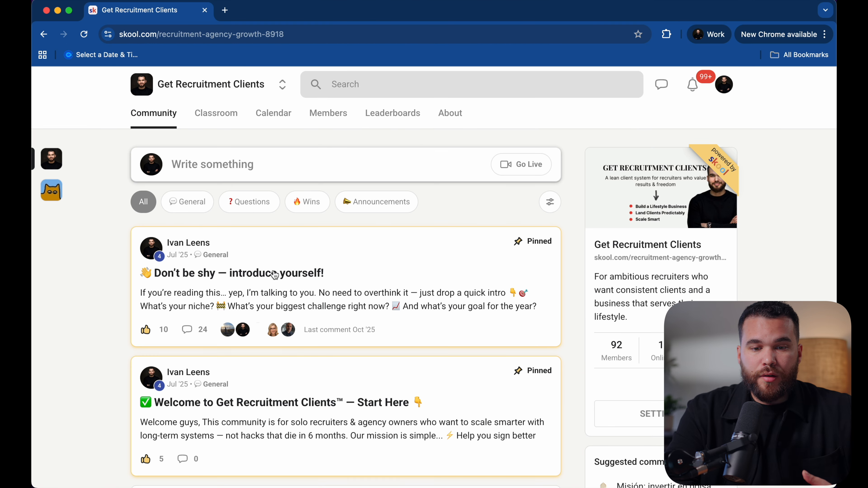
scroll(299, 298, down, 4)
click(324, 293)
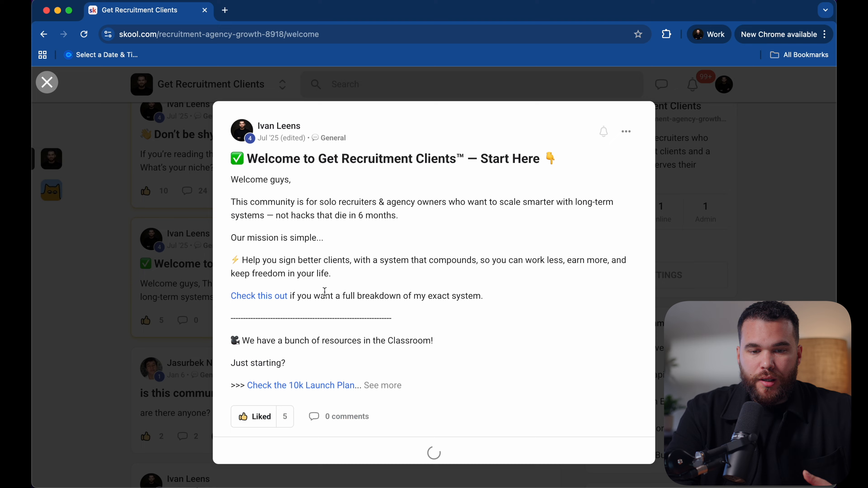
click(387, 386)
scroll(339, 368, down, 3)
scroll(339, 368, up, 2)
scroll(339, 368, down, 3)
scroll(340, 274, up, 4)
Step: Read through the opening, Classroom resources, Just starting and Signals sections, highlighting key lines
drag(341, 173, 372, 277)
click(378, 299)
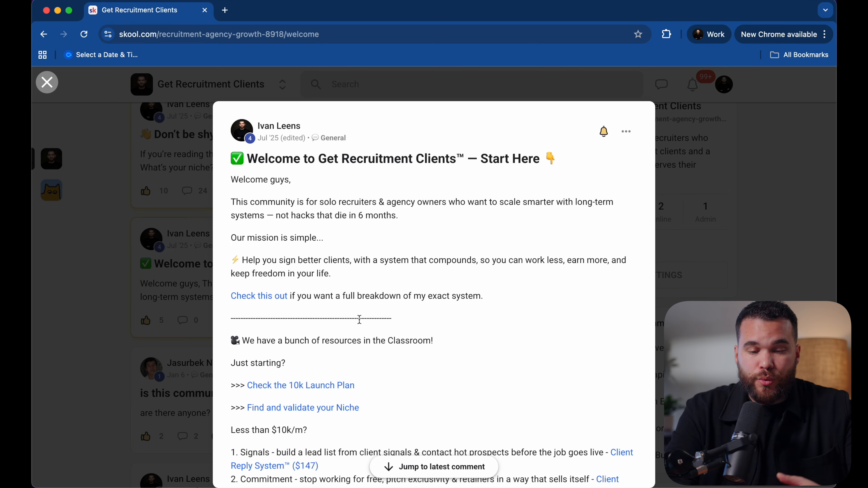
scroll(351, 315, down, 5)
drag(276, 181, 379, 207)
click(385, 208)
drag(250, 205, 280, 209)
scroll(322, 207, down, 1)
drag(232, 168, 321, 186)
click(321, 169)
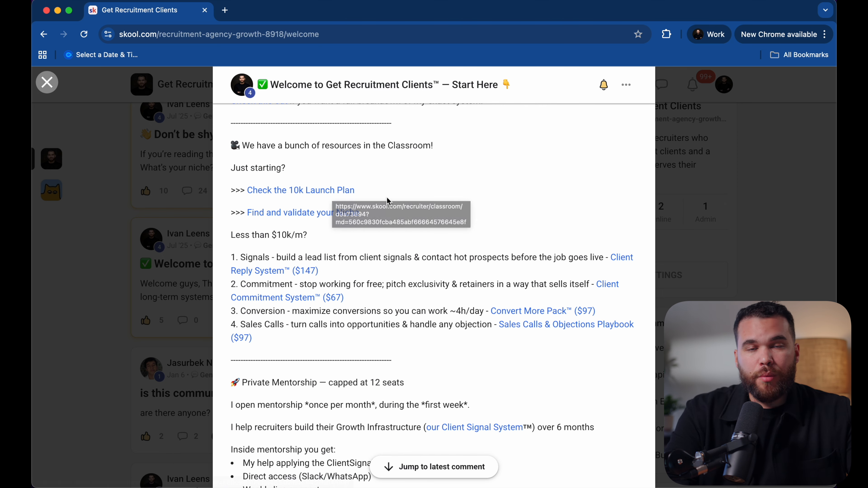
scroll(393, 204, down, 2)
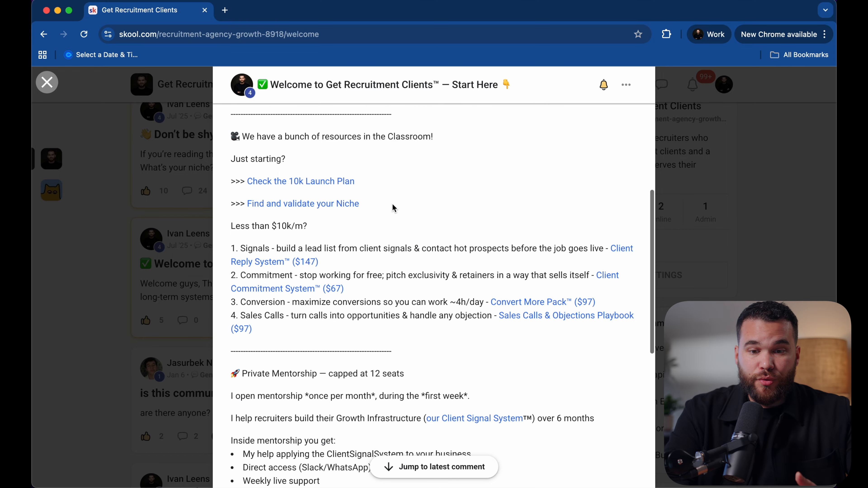
drag(343, 198, 362, 217)
click(379, 227)
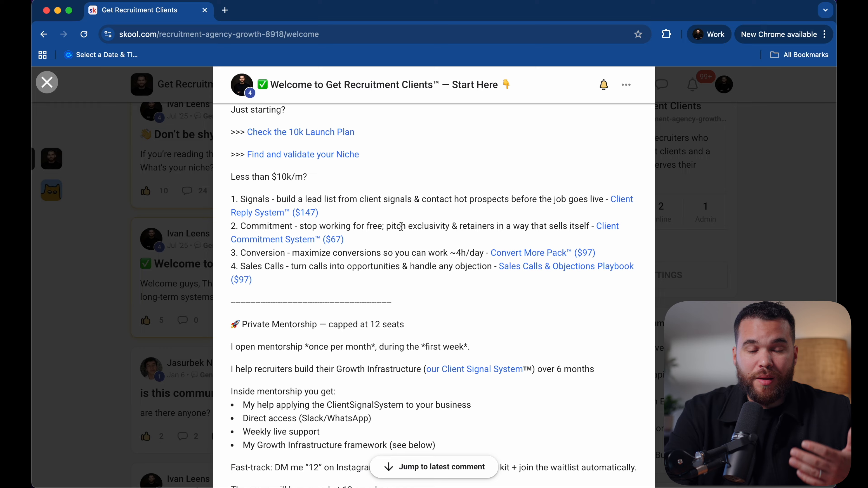
Step: Read the Private Mentorship section, capped at 12 seats, and the community rules
scroll(367, 298, down, 1)
drag(247, 294, 335, 305)
click(337, 307)
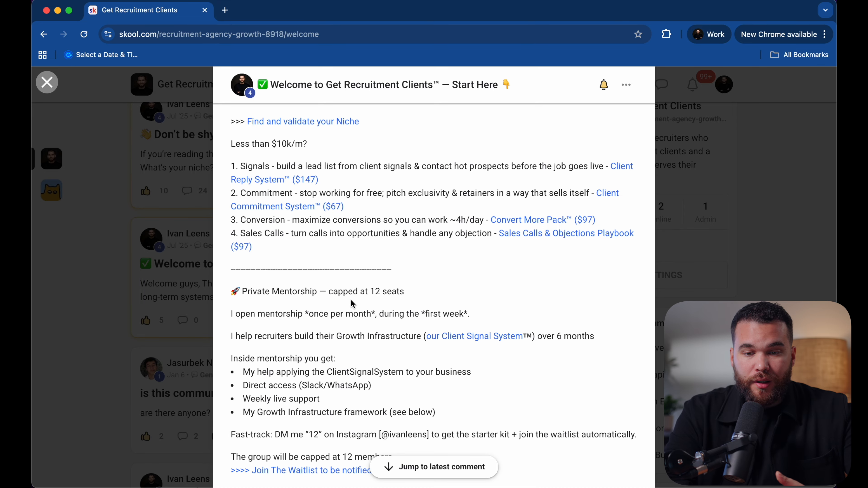
drag(334, 293, 404, 306)
click(381, 332)
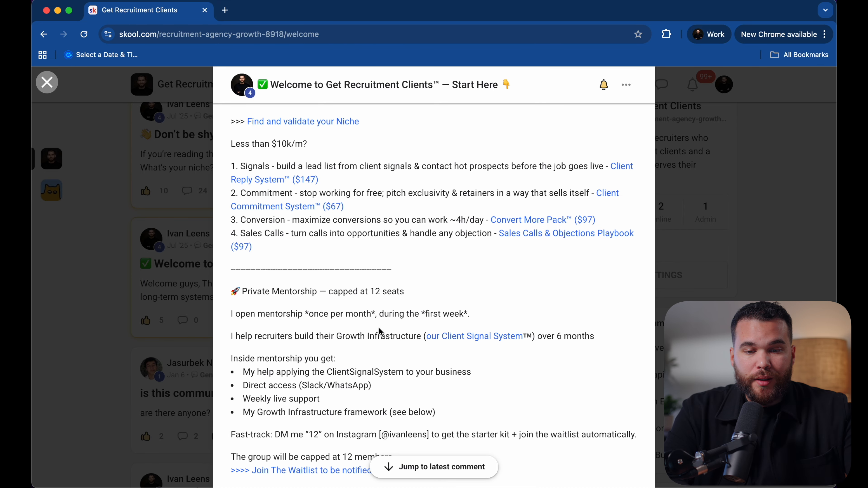
scroll(363, 338, down, 3)
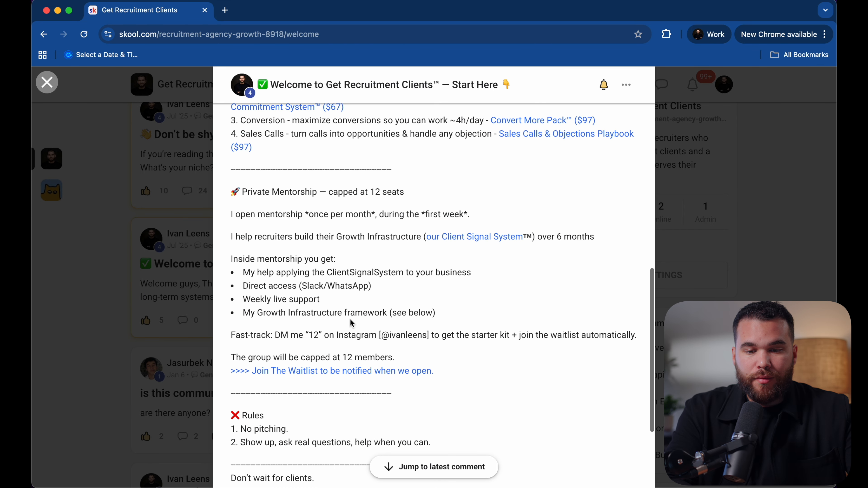
scroll(355, 267, up, 1)
scroll(355, 277, down, 5)
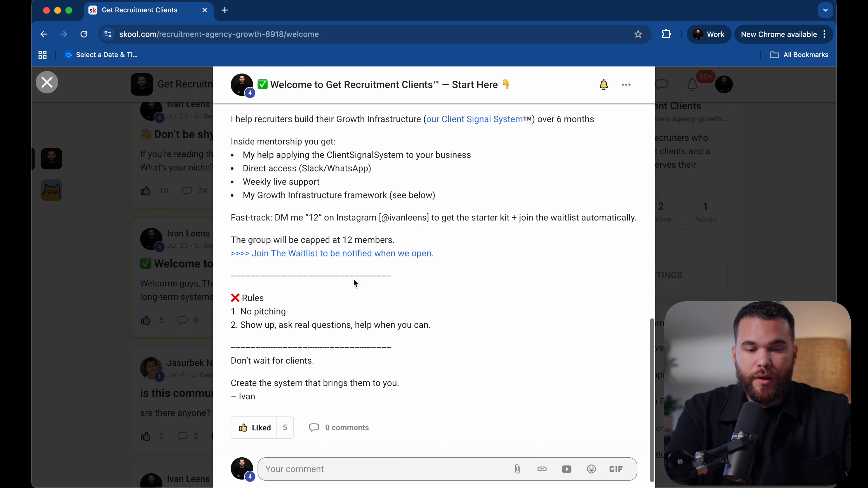
drag(269, 290, 313, 349)
click(483, 380)
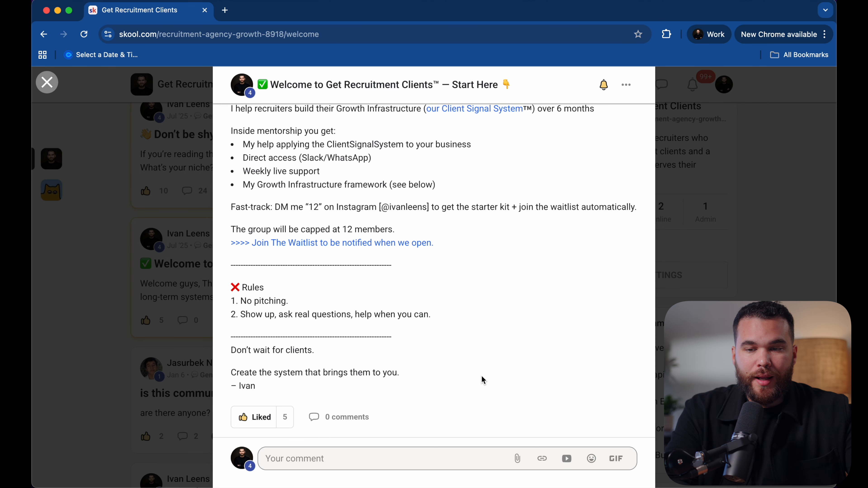
Step: Close the welcome post and bring the CréateurOne community window back
scroll(482, 378, up, 5)
key(Escape)
scroll(405, 312, up, 3)
scroll(405, 313, up, 2)
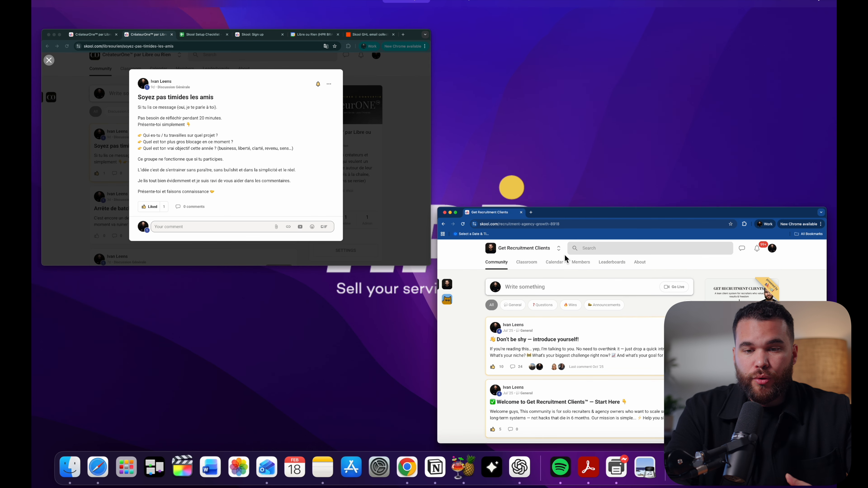
click(395, 221)
Step: Tick the welcome post, roadmap, post structure, level-naming and level-up incentive checklist items
click(734, 235)
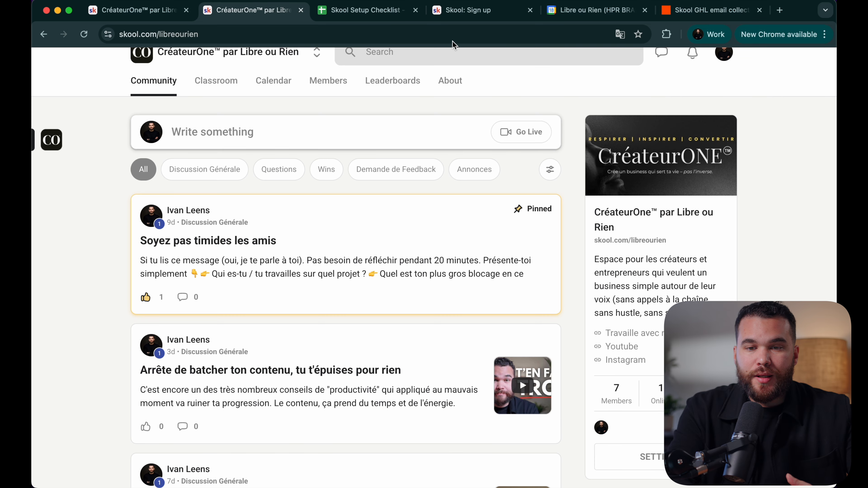
click(376, 10)
click(534, 219)
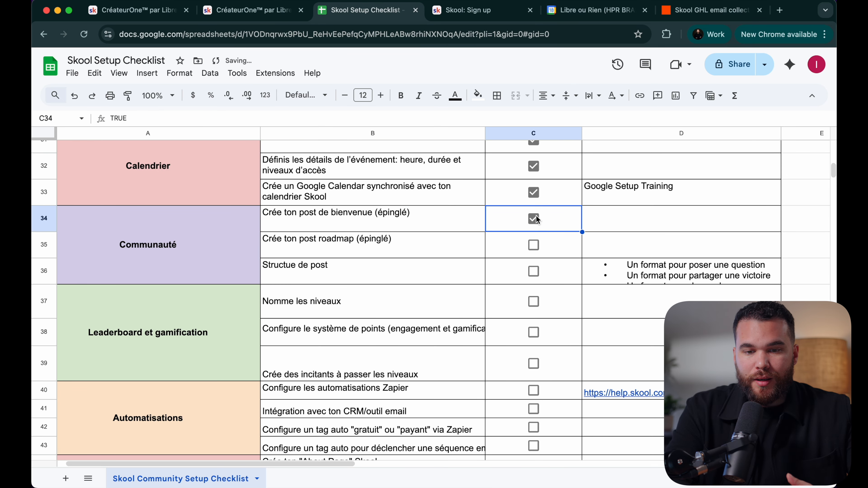
click(534, 246)
click(534, 272)
scroll(535, 281, down, 3)
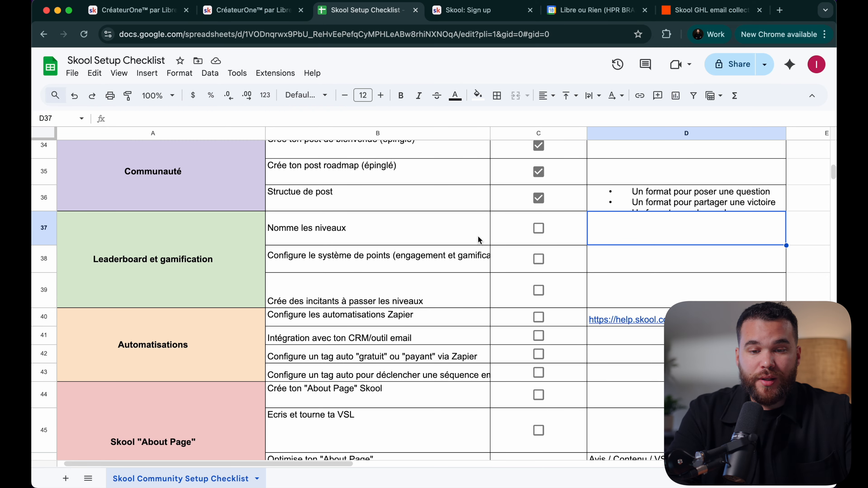
click(538, 229)
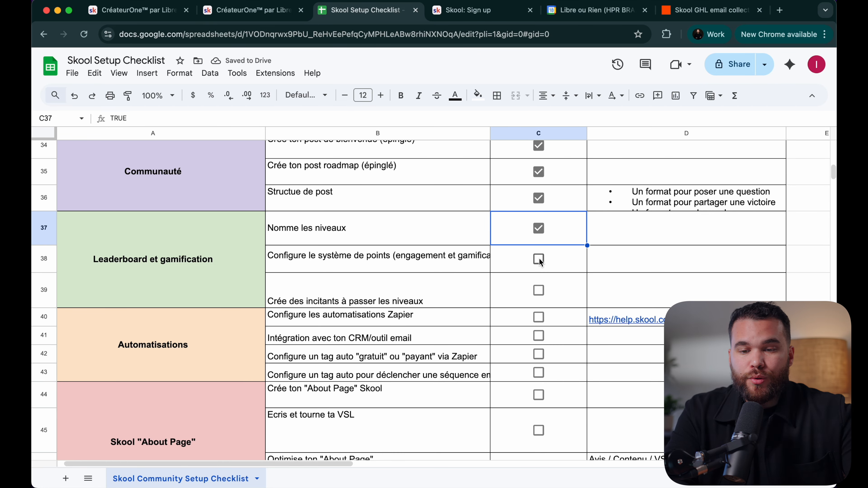
click(539, 291)
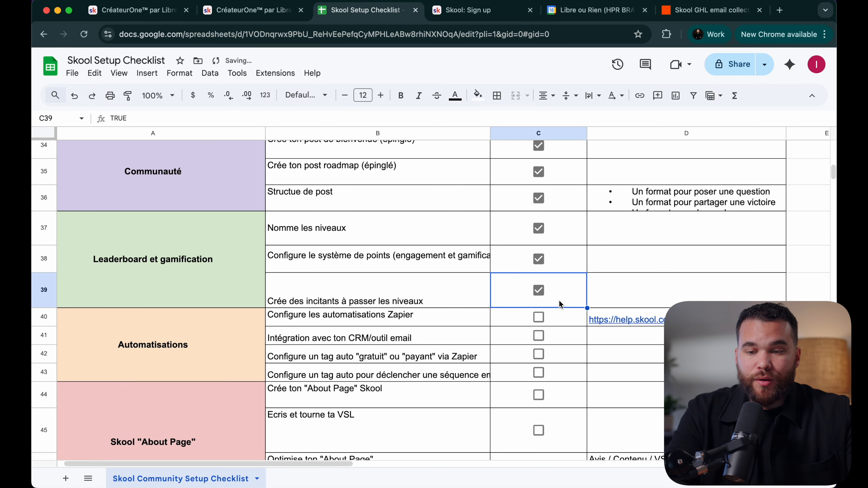
click(253, 10)
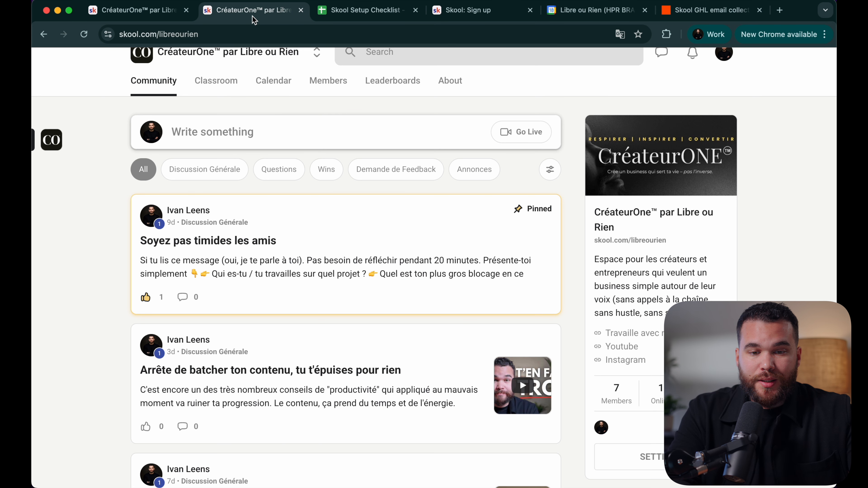
Step: Open CréateurOne's Leaderboards and view the nine default-named levels in the level-naming dialog
scroll(250, 219, up, 1)
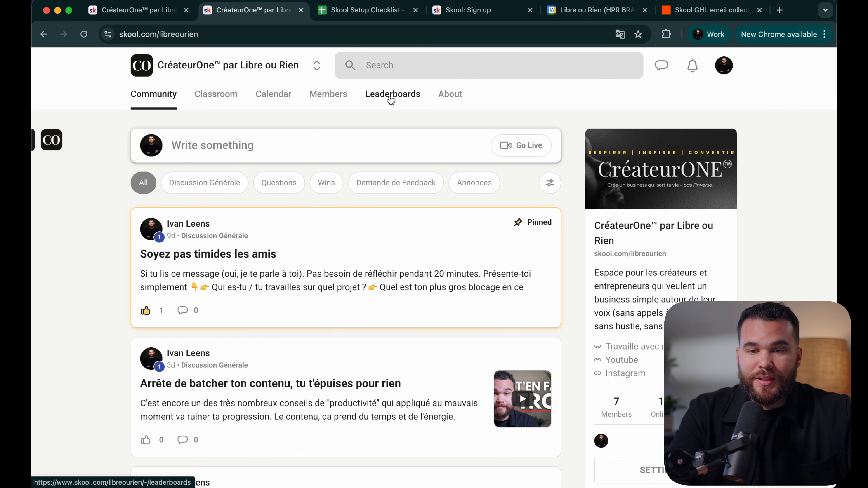
click(390, 97)
click(158, 154)
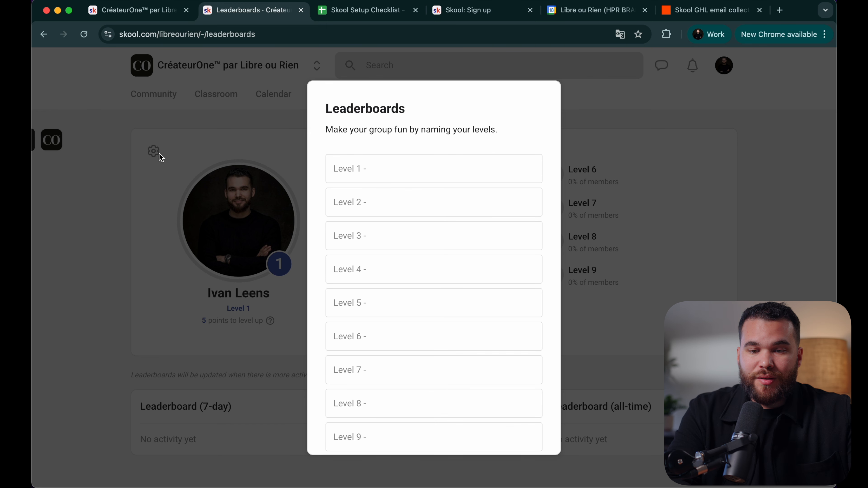
click(653, 308)
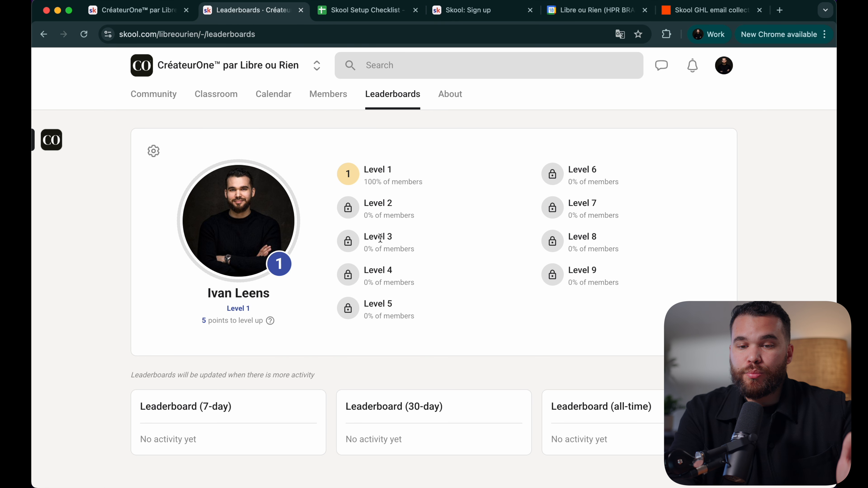
click(355, 13)
scroll(325, 263, down, 3)
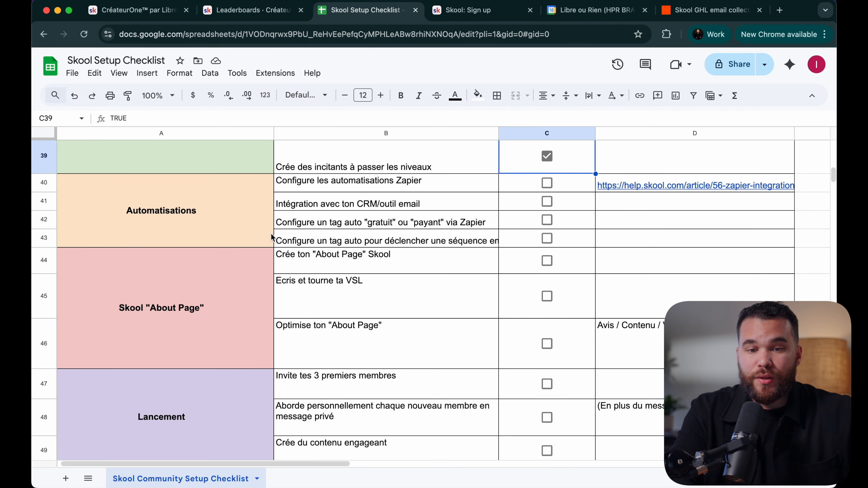
scroll(193, 237, up, 1)
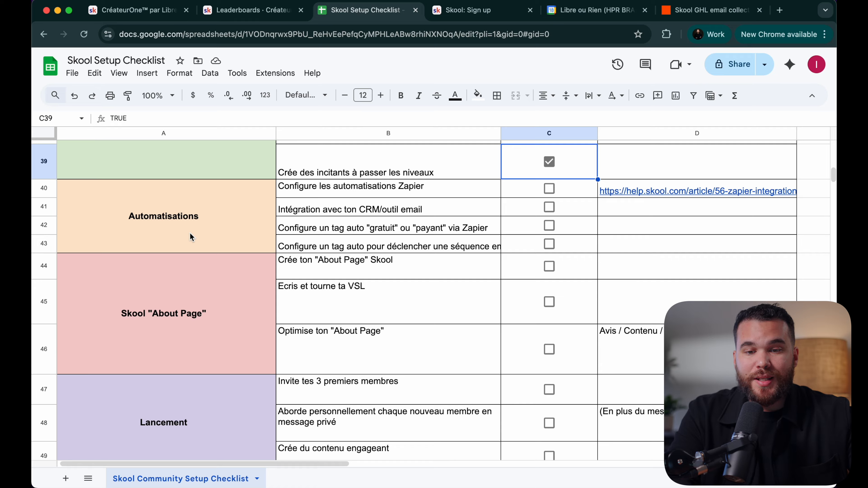
scroll(192, 237, up, 1)
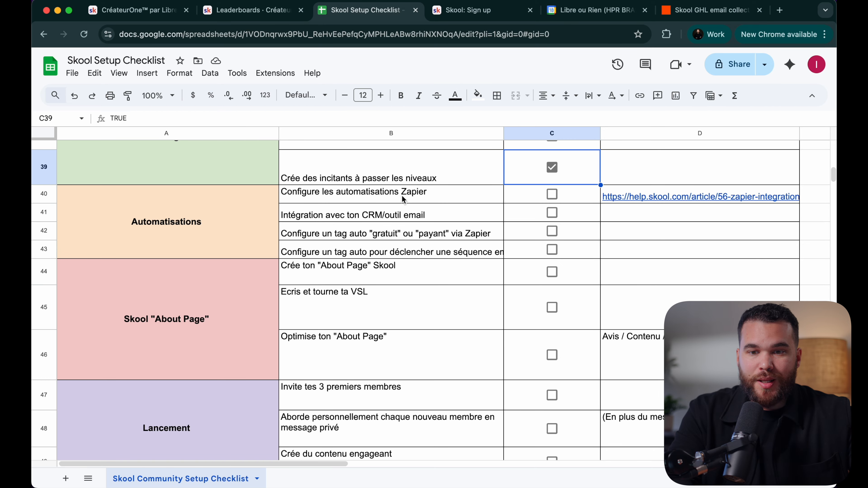
click(252, 13)
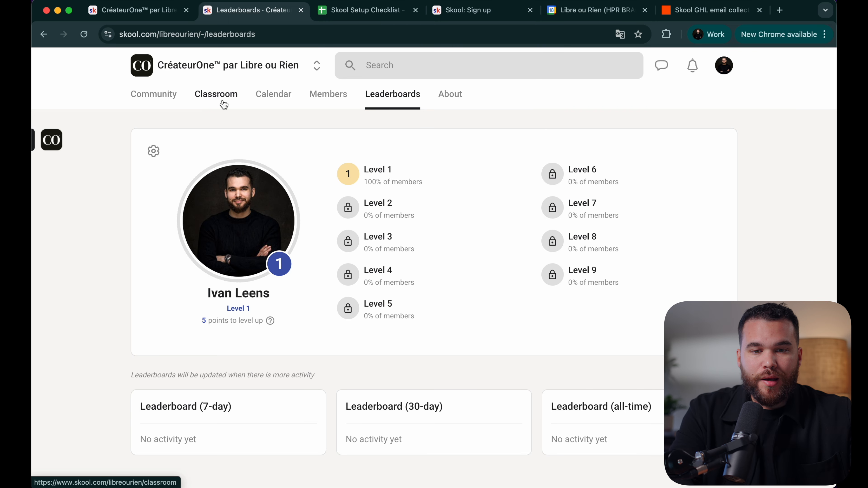
Step: From the community feed, open group settings, then Plugins, then the enabled Zapier integration
click(169, 95)
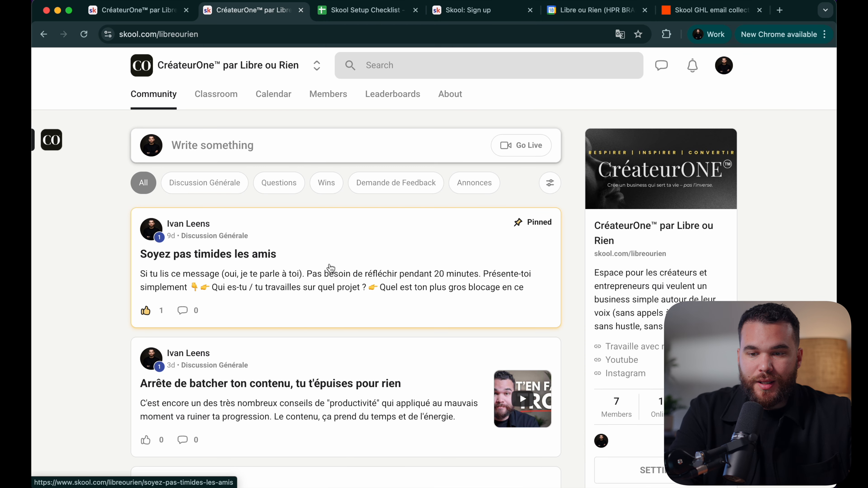
scroll(649, 411, down, 3)
click(662, 410)
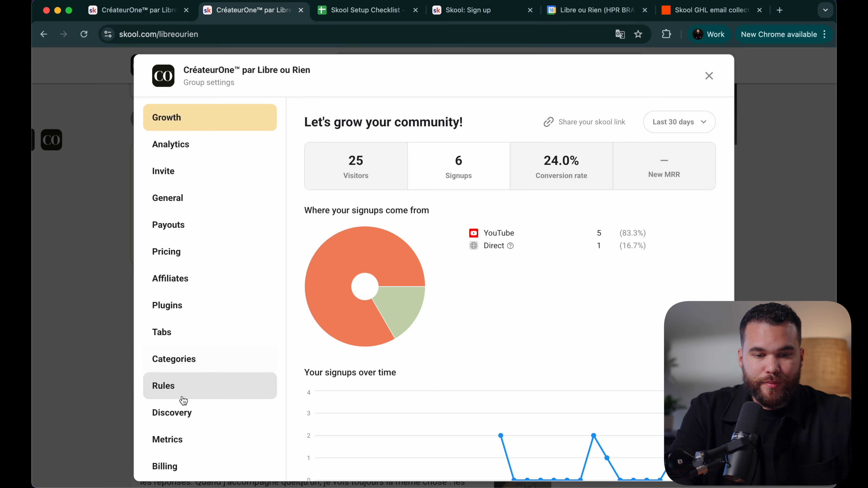
click(192, 306)
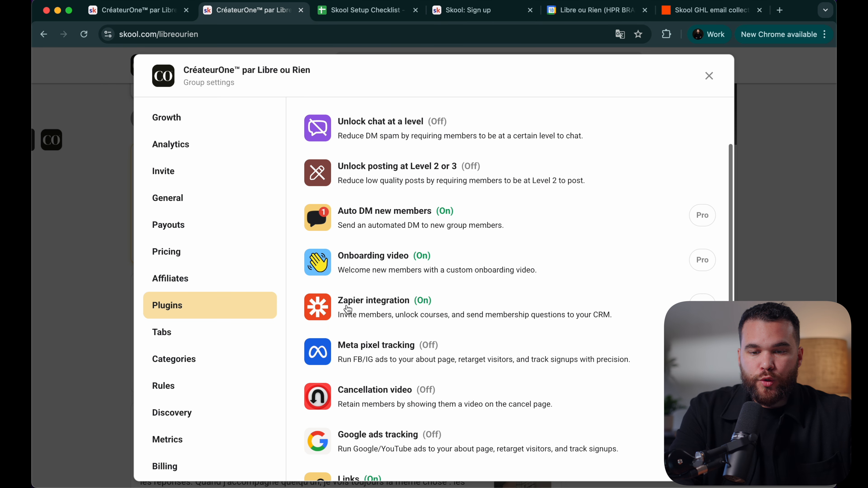
click(391, 304)
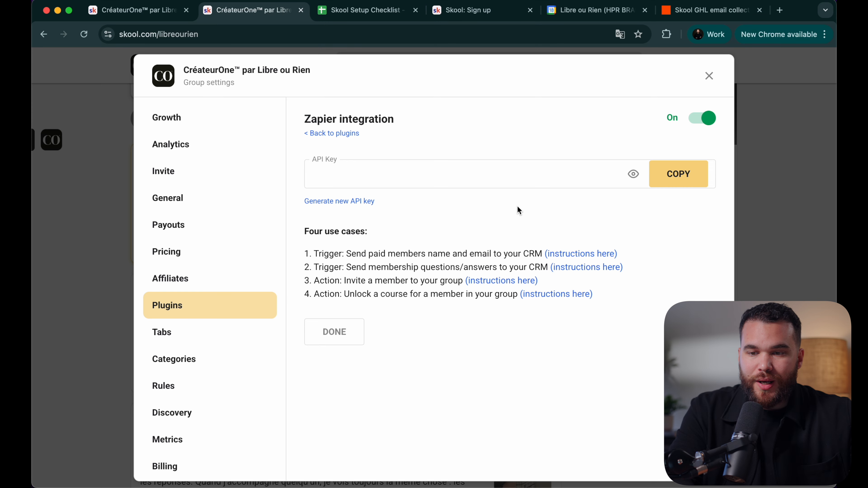
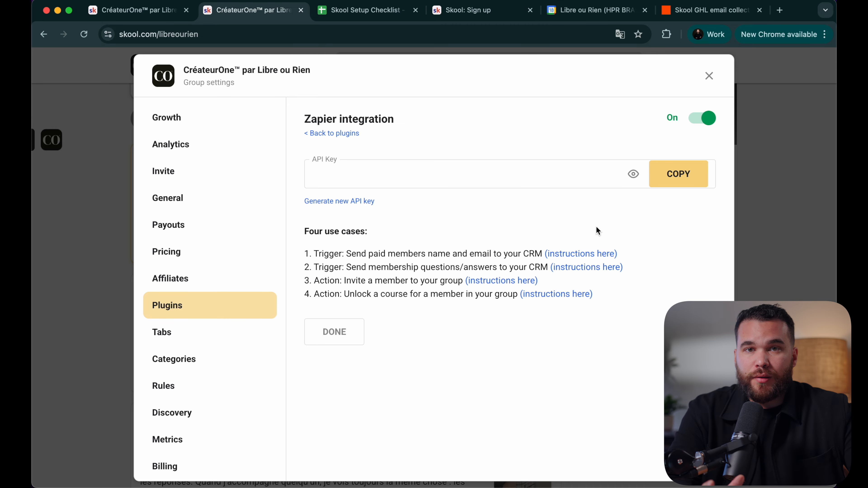
Step: Switch to the 'Skool GHL email collection' Zap in the Zapier editor
click(701, 12)
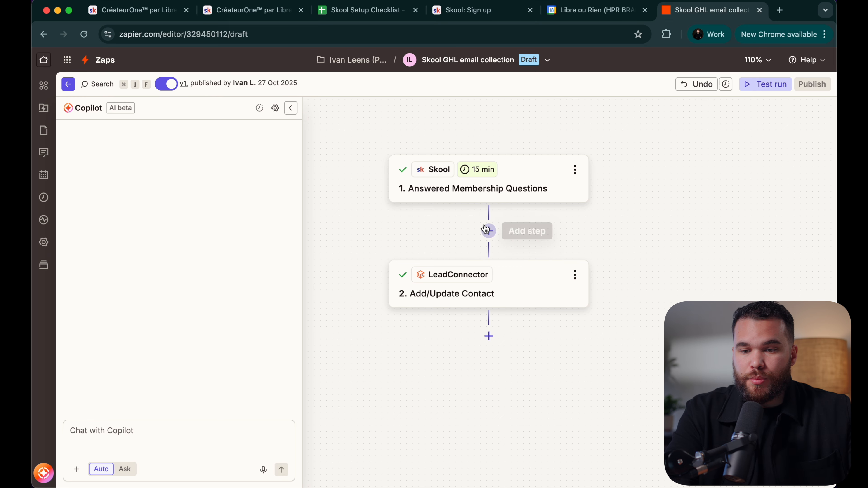
Step: Open the Skool trigger setup and preview connecting a new account, but keep the existing one
click(524, 192)
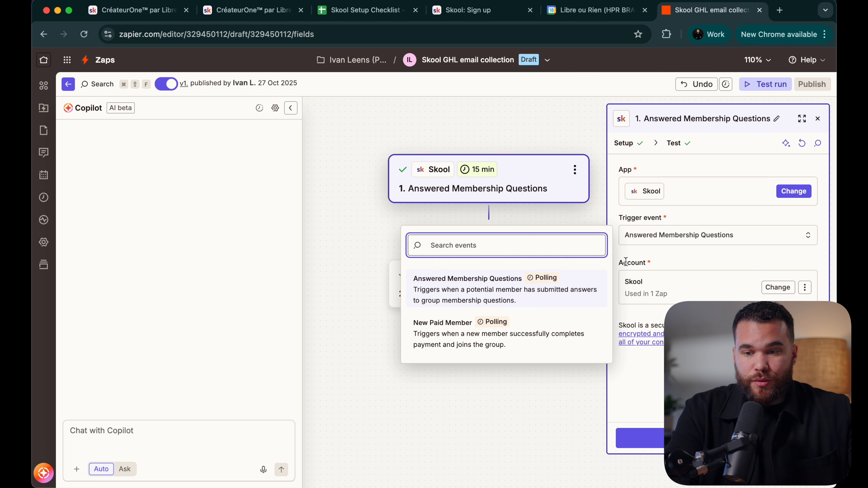
click(648, 254)
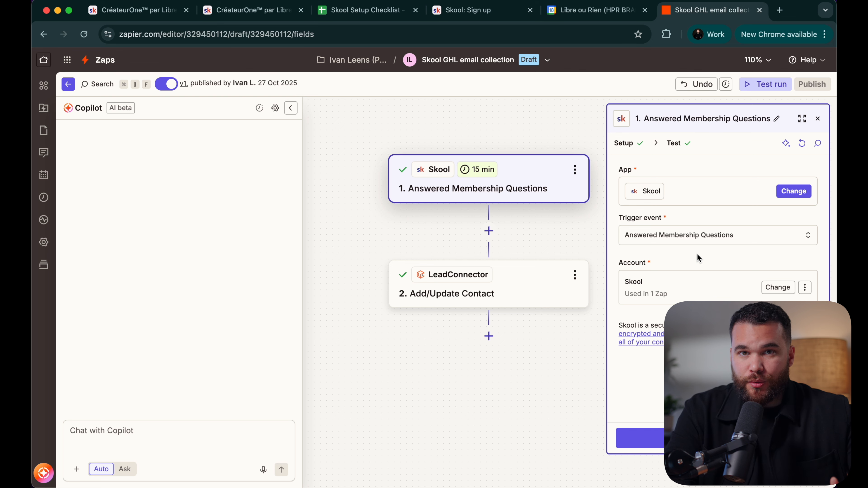
right_click(781, 288)
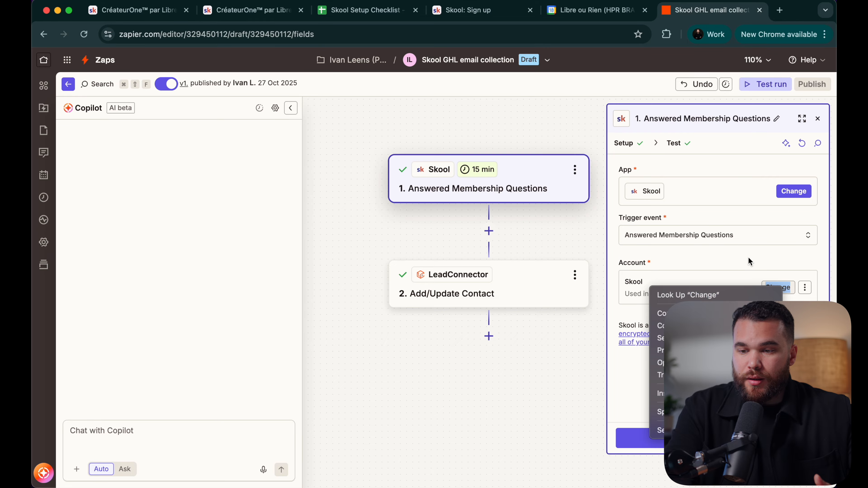
click(776, 288)
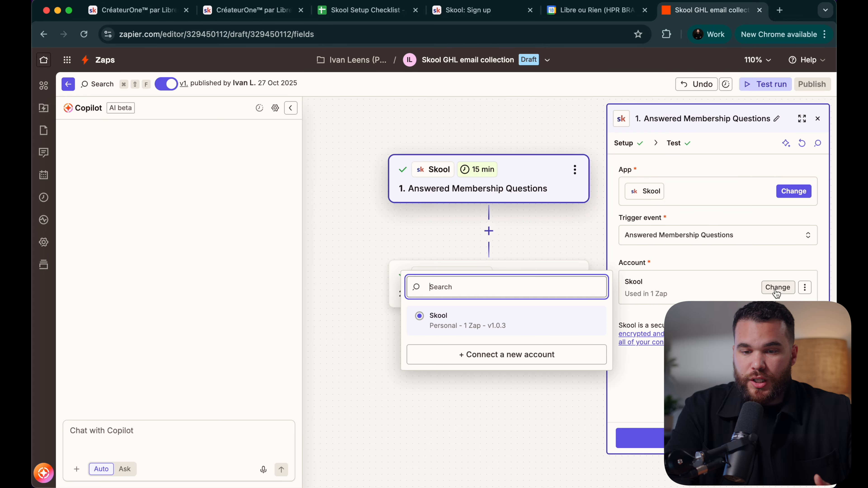
click(493, 356)
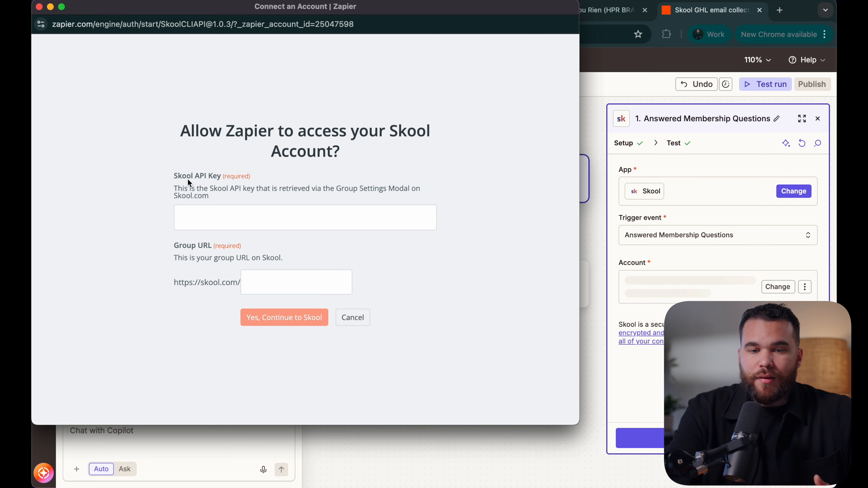
drag(180, 175, 200, 176)
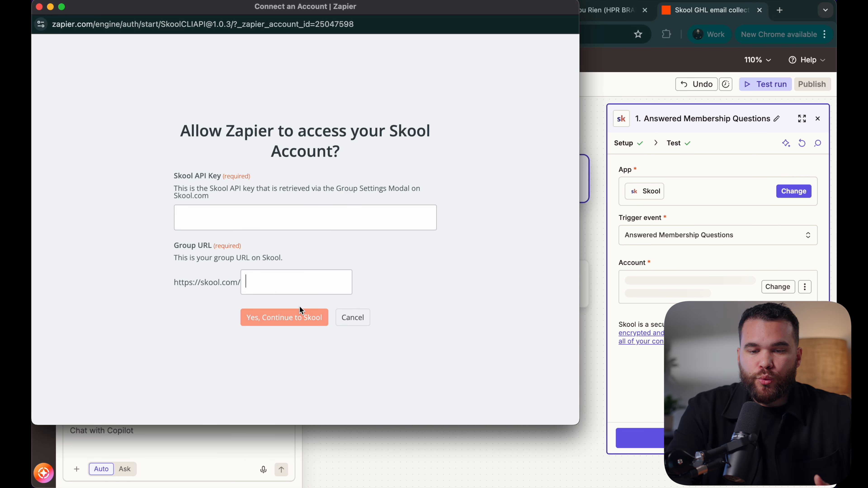
click(352, 324)
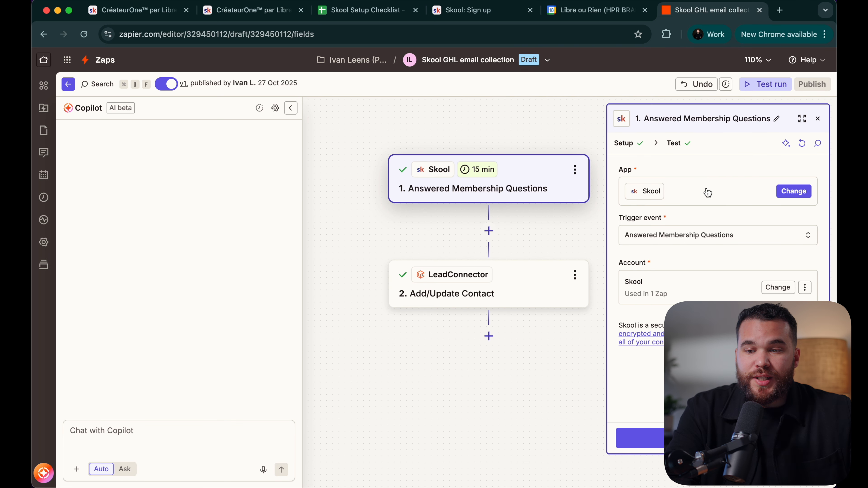
Step: Reselect Skool as the trigger app, fetch fresh test records, and open the Add/Update Contact step
click(794, 191)
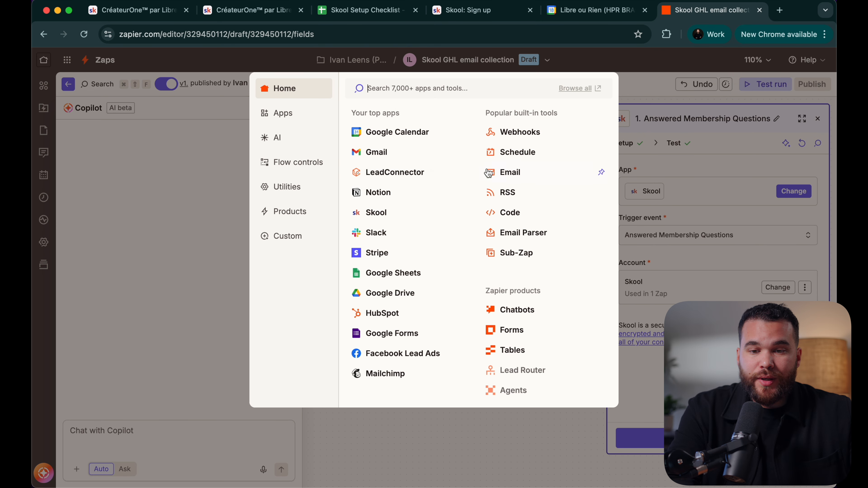
text(skool)
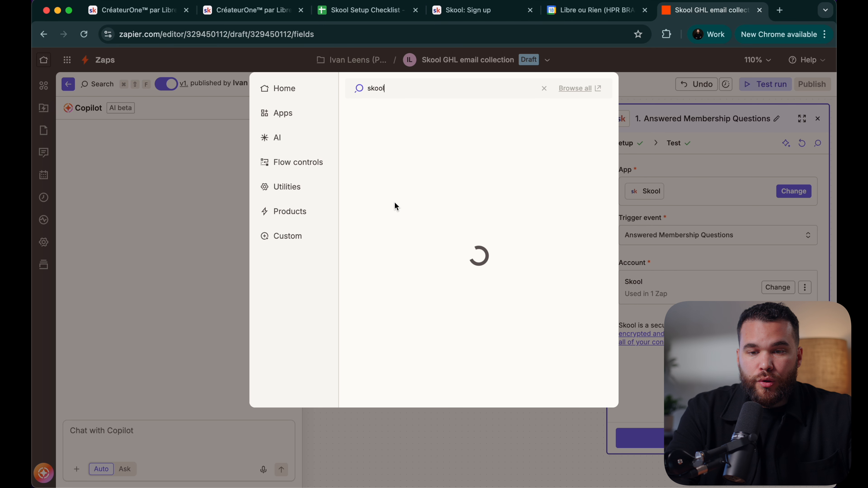
click(381, 117)
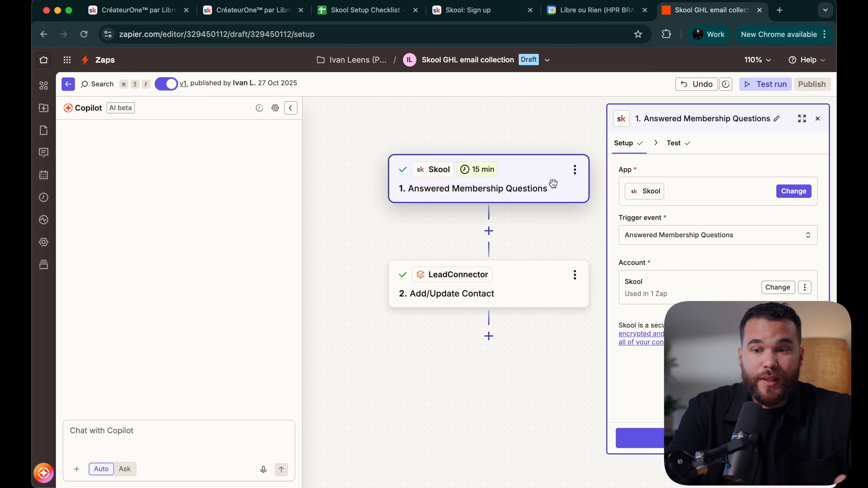
click(674, 143)
click(660, 240)
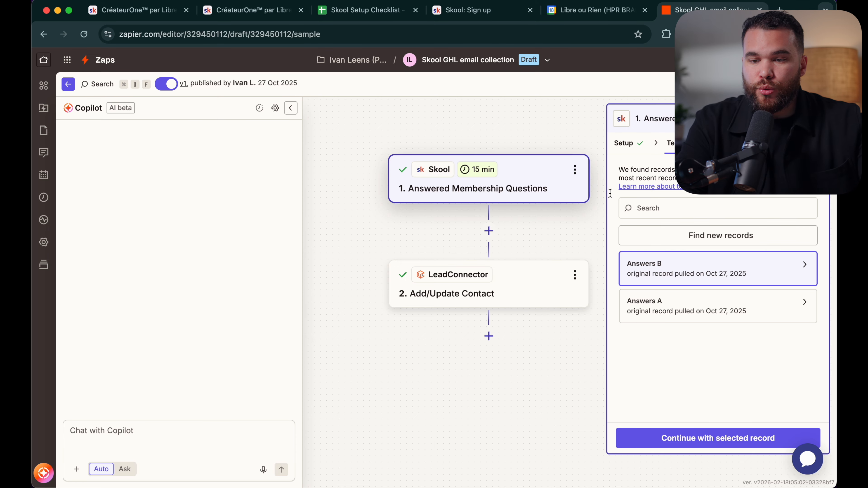
click(510, 292)
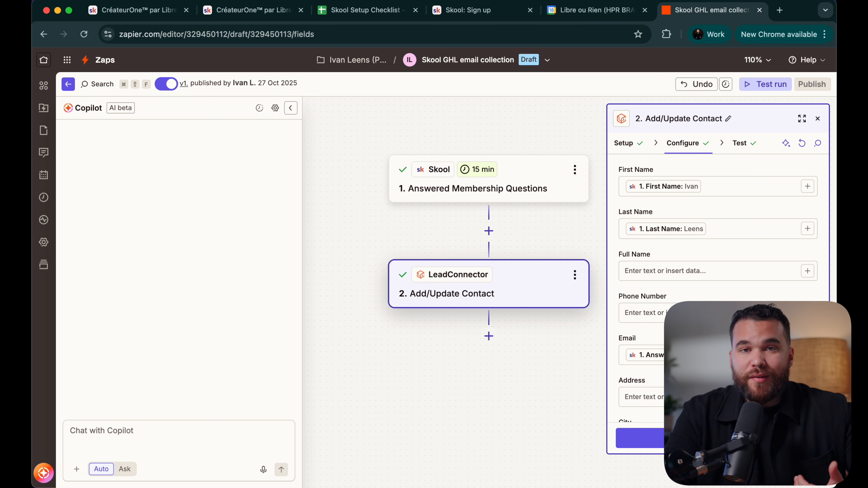
Step: Review the LeadConnector contact fields and select the 'skool' tag, dismissing the clipboard prompt
scroll(718, 291, down, 10)
scroll(718, 290, up, 4)
scroll(718, 291, up, 6)
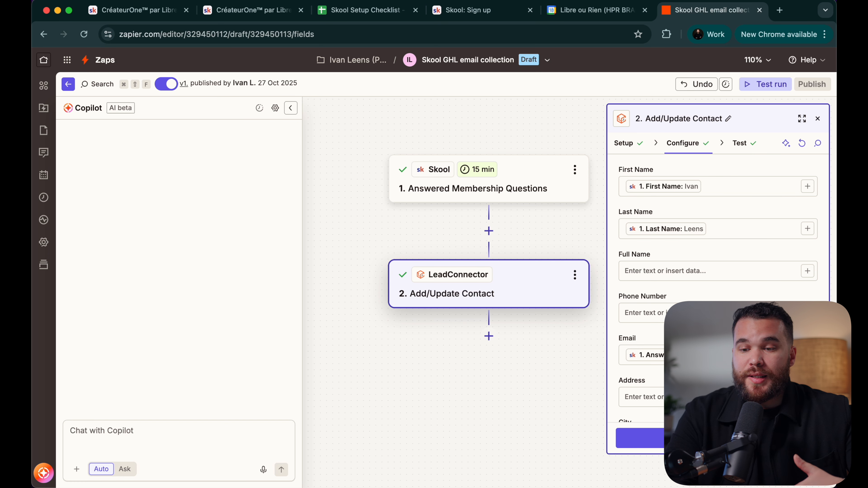
scroll(718, 273, down, 5)
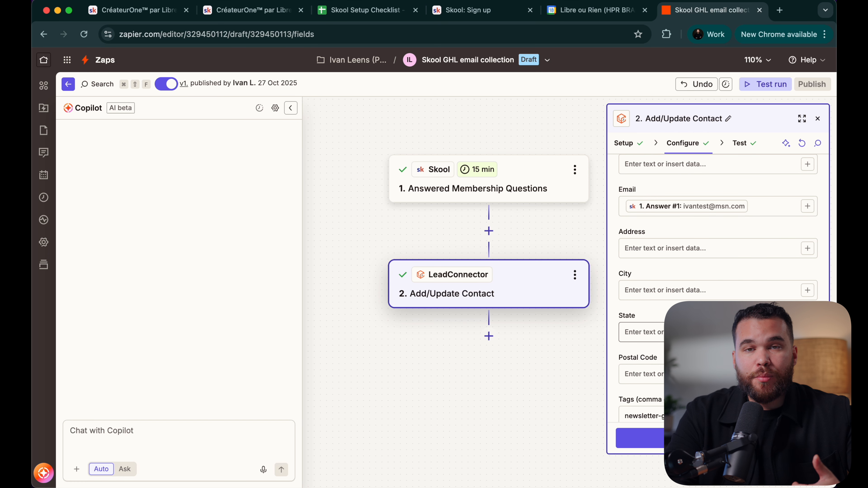
scroll(679, 290, down, 4)
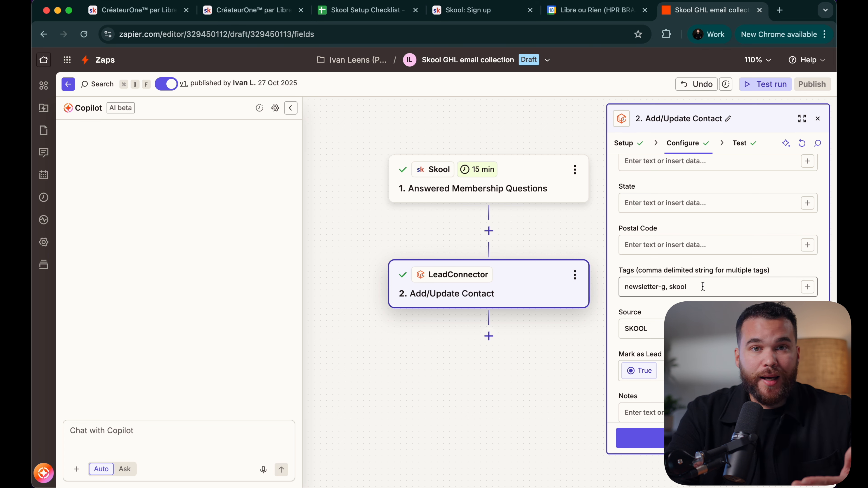
double_click(679, 286)
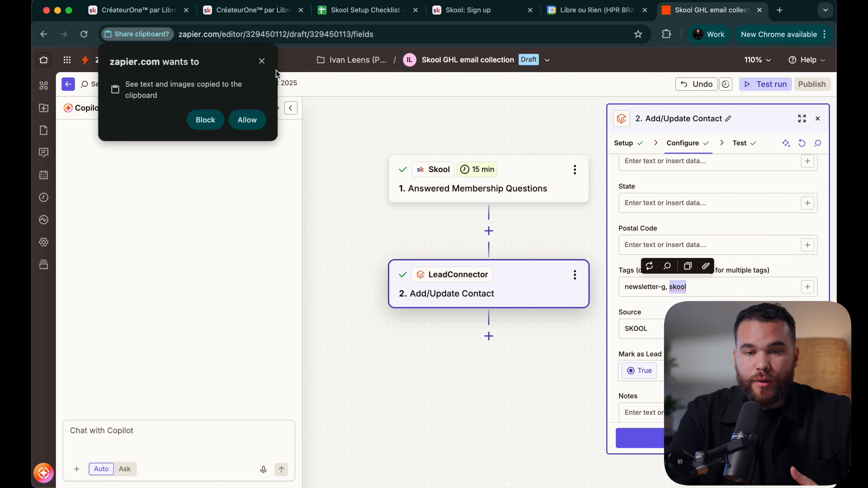
click(263, 62)
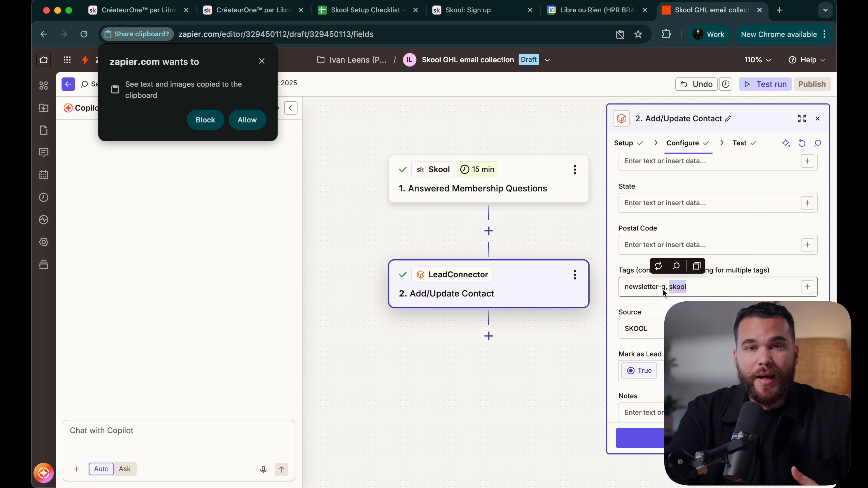
click(625, 288)
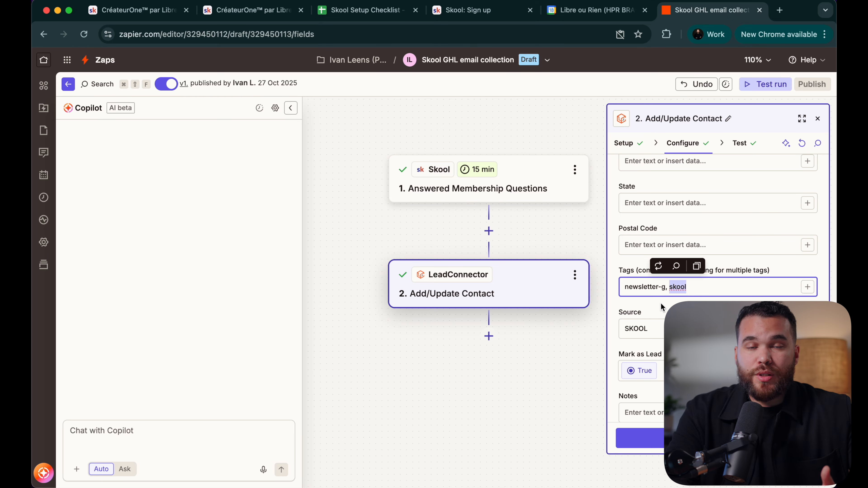
Step: Finish scanning the contact fields and return to the Skool group's Zapier integration settings
scroll(661, 304, down, 3)
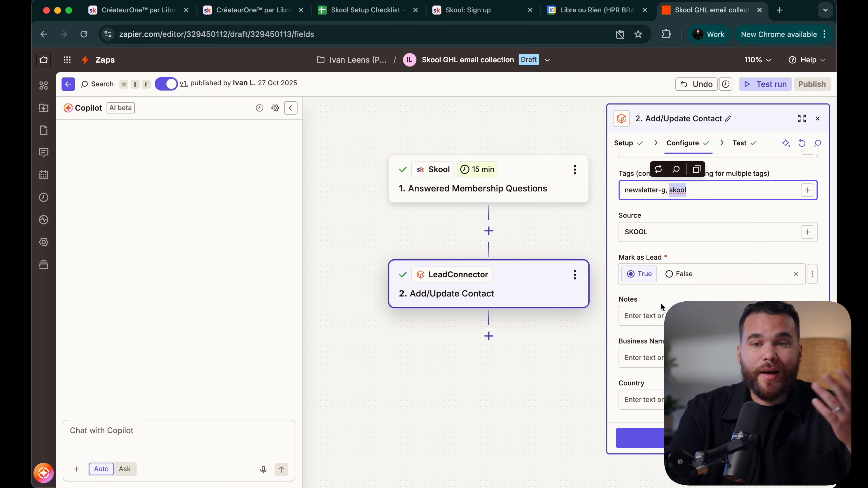
scroll(661, 304, down, 1)
scroll(661, 303, up, 4)
scroll(662, 303, down, 12)
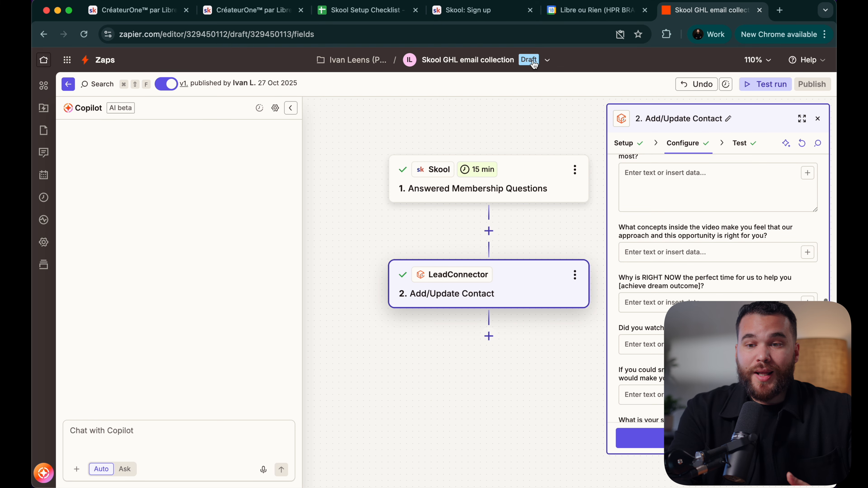
click(234, 13)
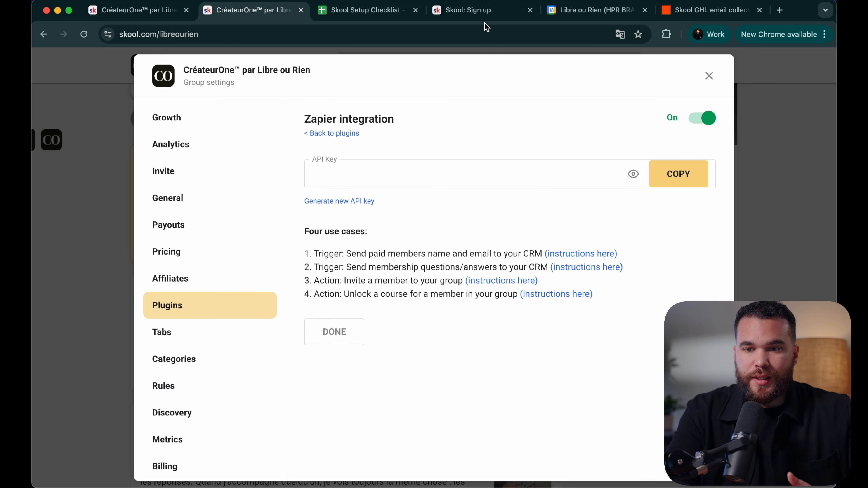
Step: Tick the Automatisations checklist items in C40–C43, then go back to the Skool community
click(342, 13)
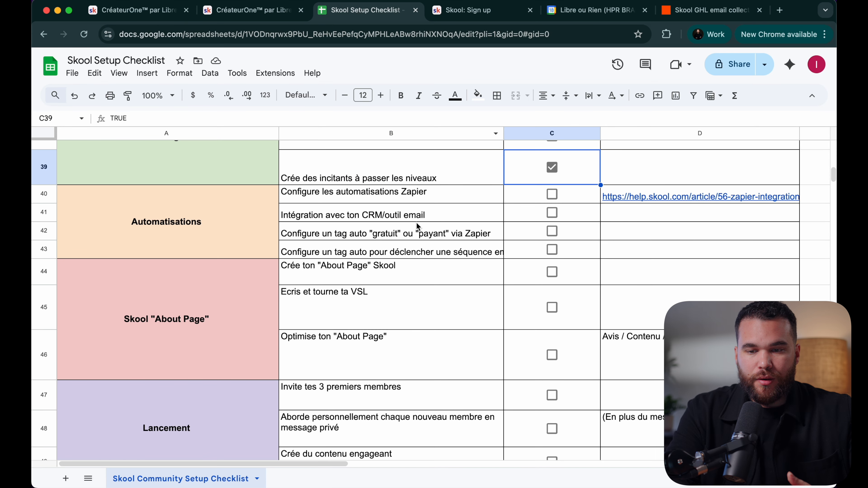
click(552, 194)
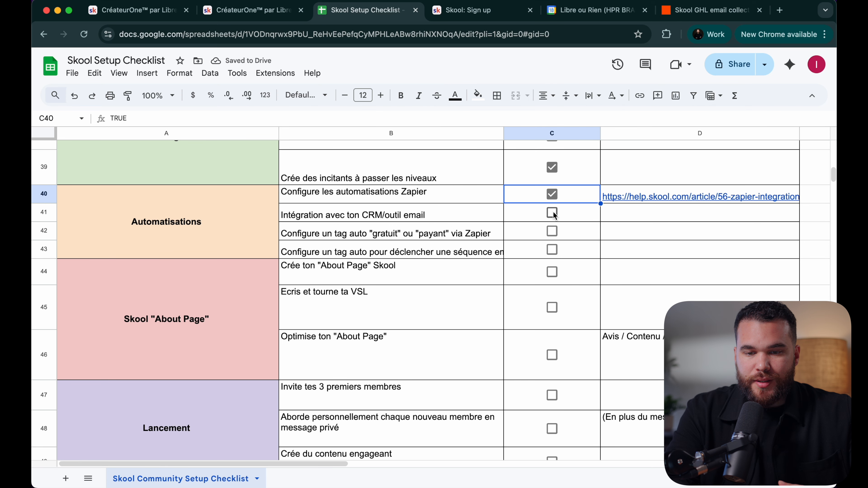
click(553, 213)
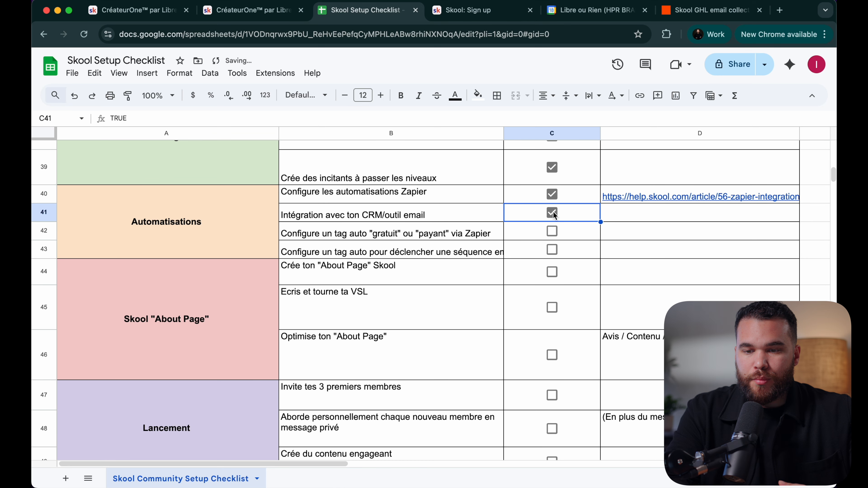
click(552, 232)
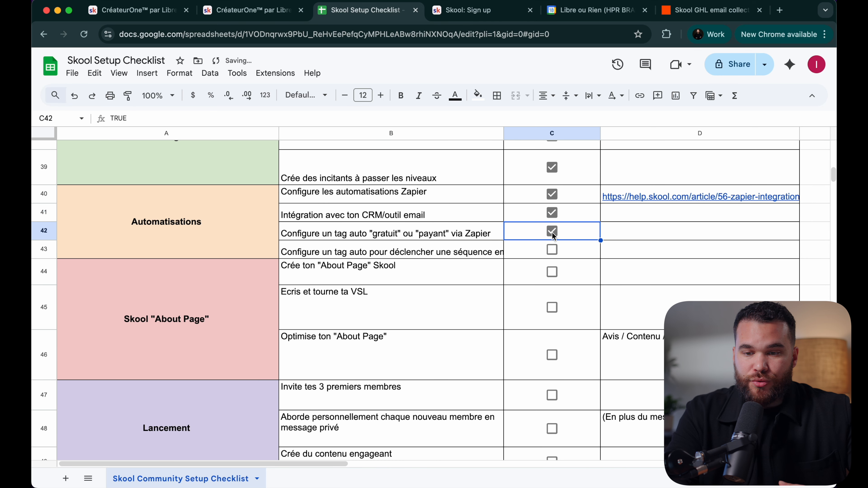
click(553, 251)
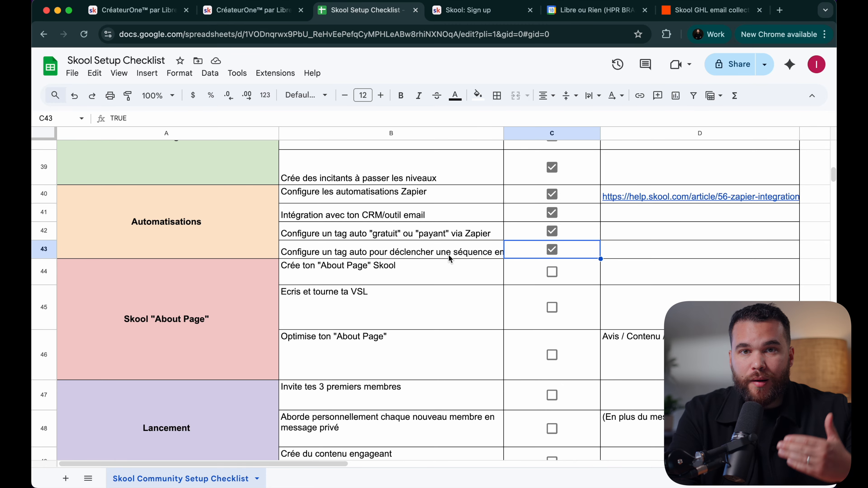
click(437, 276)
click(274, 16)
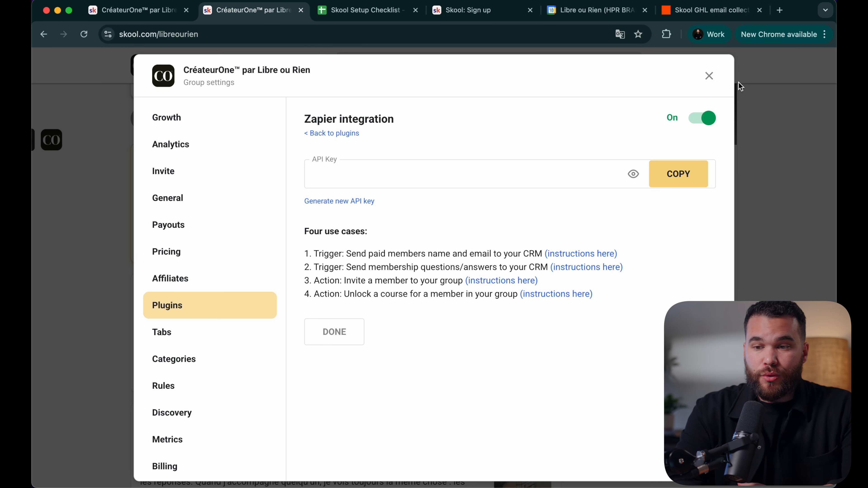
Step: Close the group settings, go to the Classroom, and open the Créateur Accélérateur course
click(724, 80)
scroll(321, 198, up, 3)
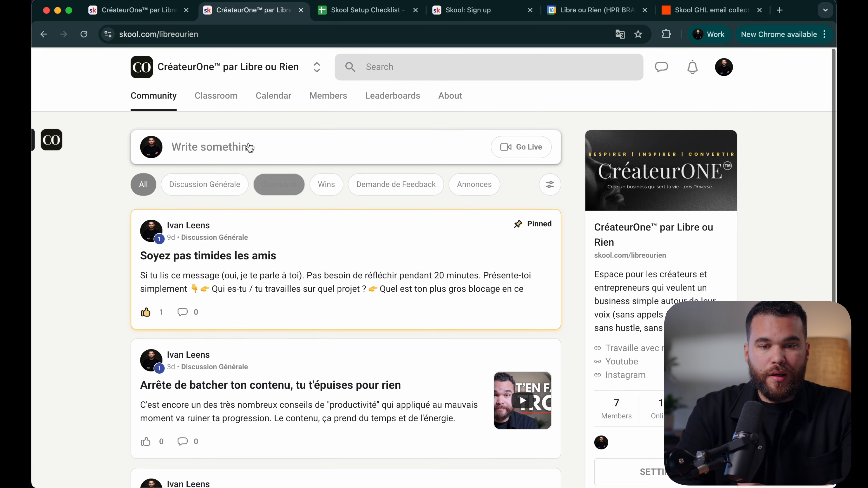
click(213, 102)
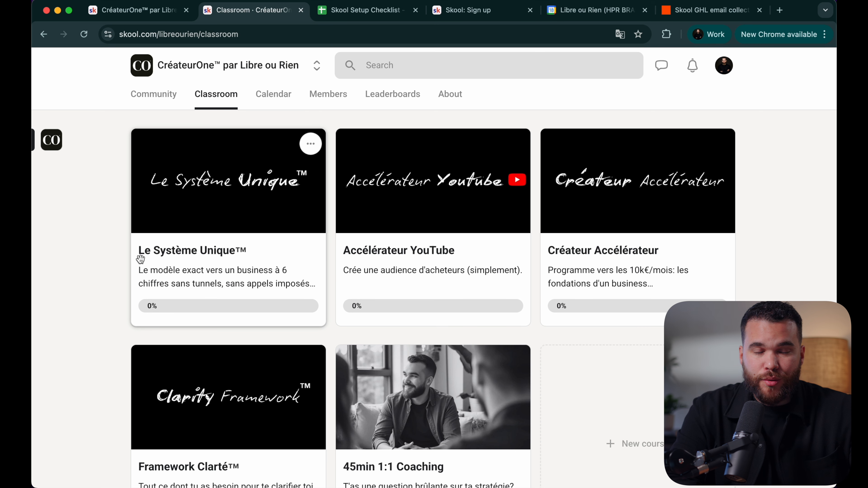
click(152, 93)
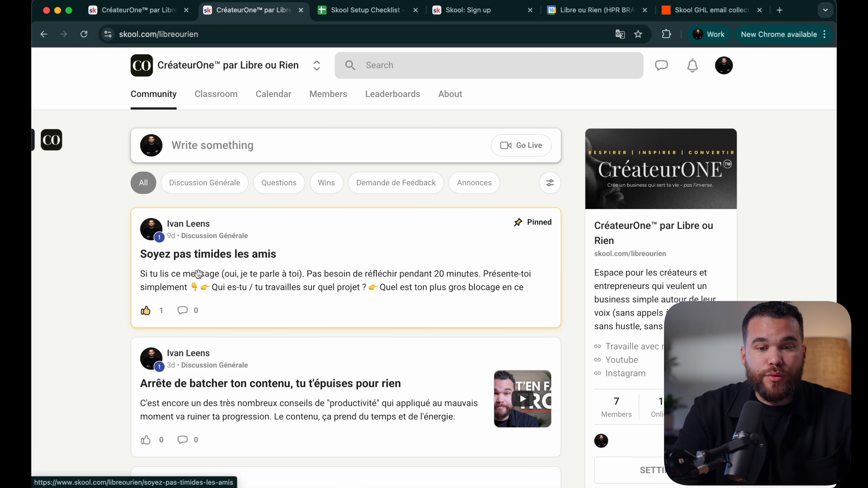
click(215, 95)
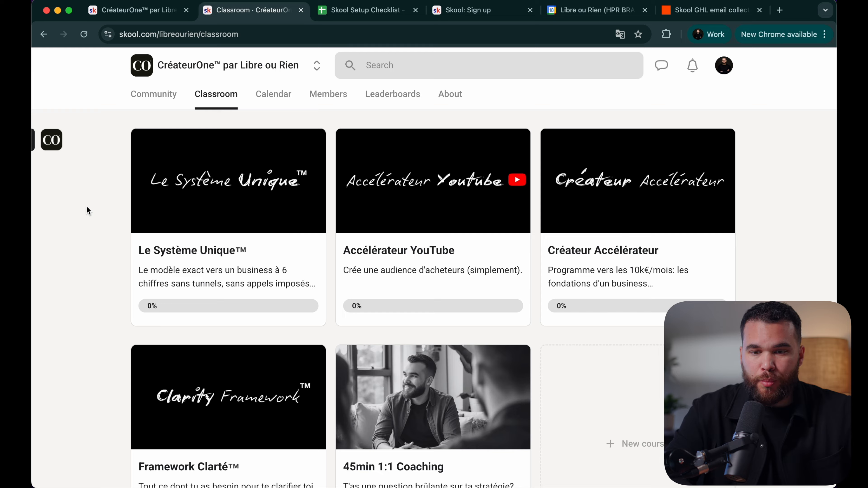
click(654, 247)
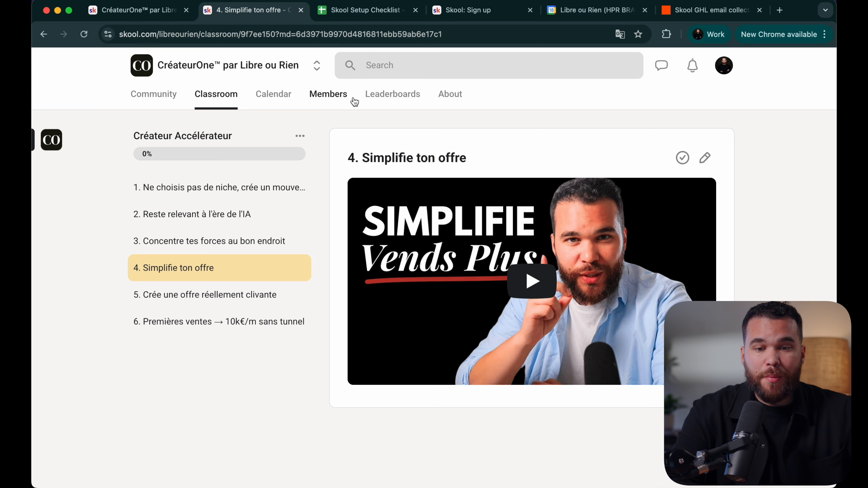
Step: Copy the web address of lesson 6, Premières ventes, then return to the Community feed
click(334, 38)
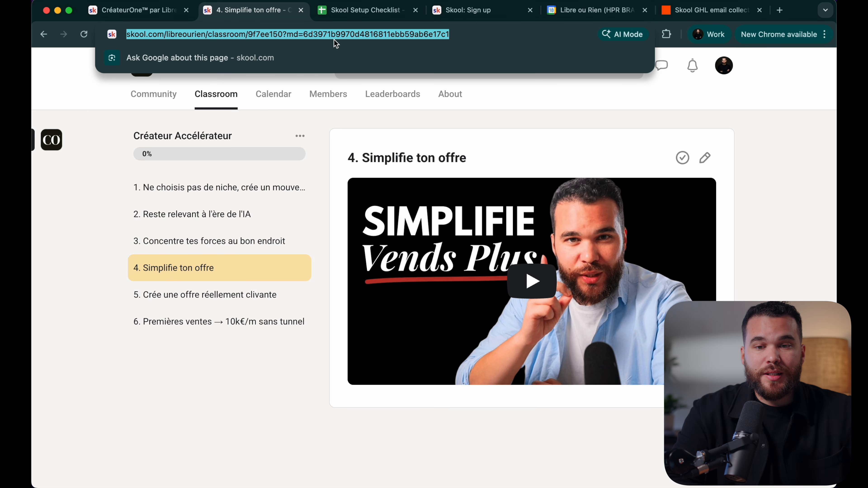
double_click(333, 38)
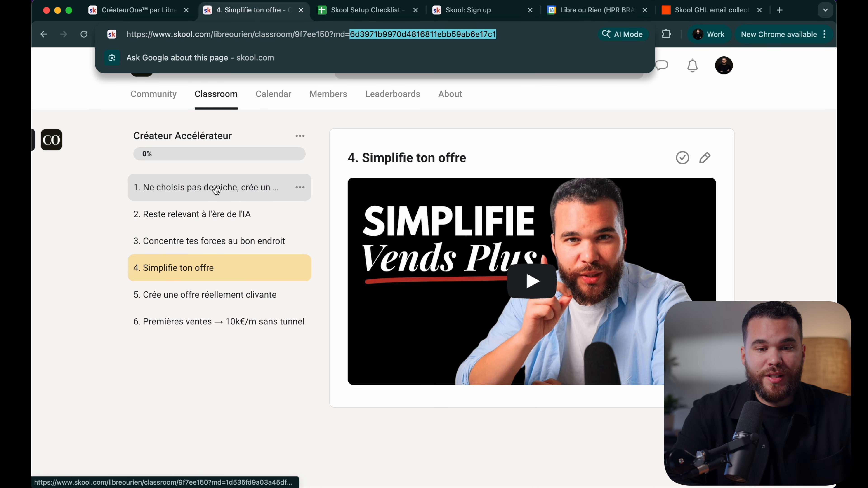
click(207, 325)
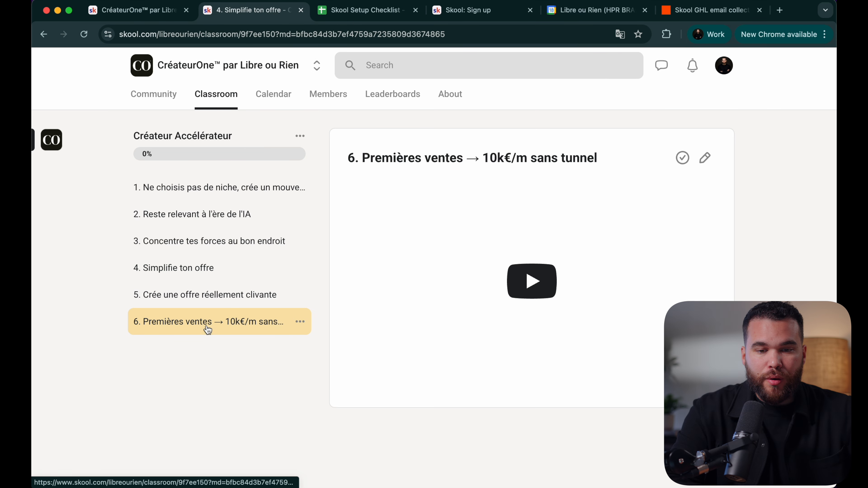
click(338, 35)
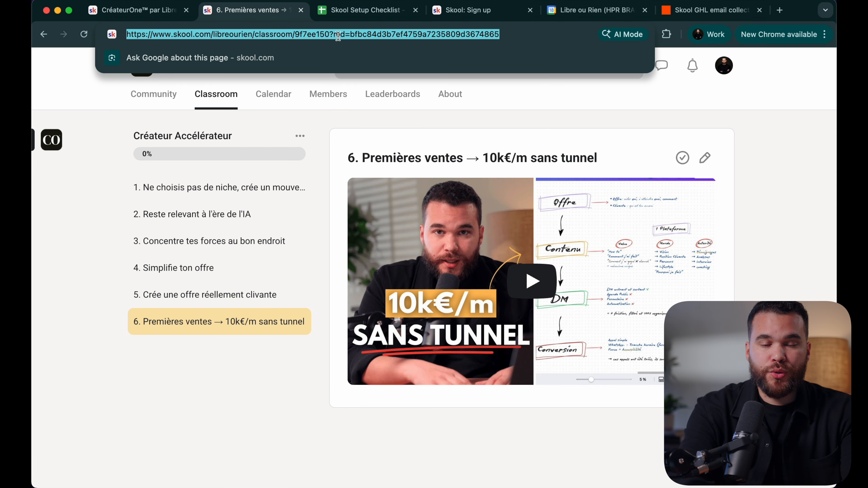
click(157, 96)
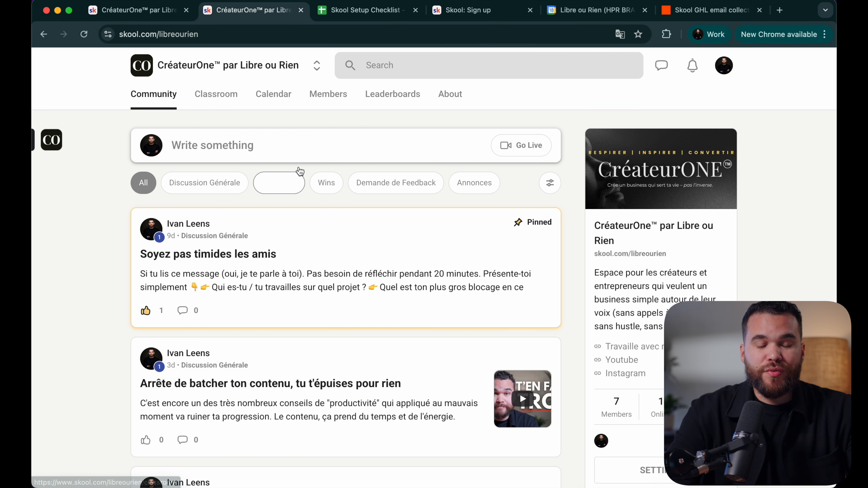
click(316, 149)
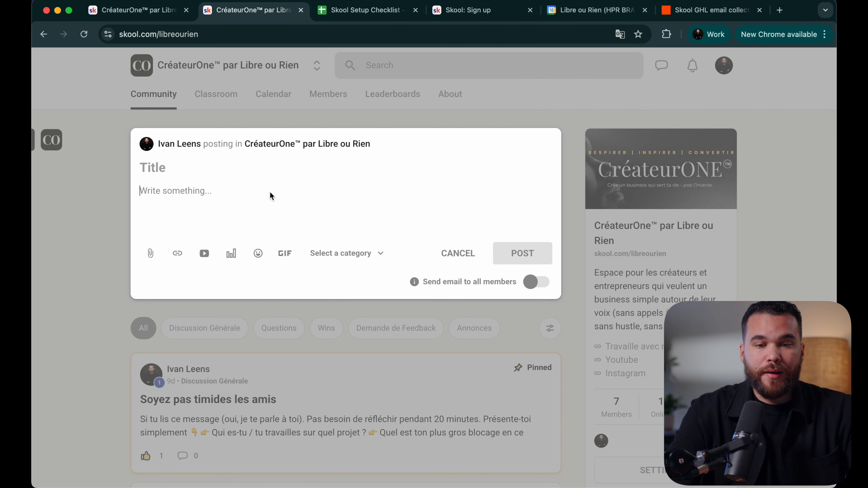
click(253, 216)
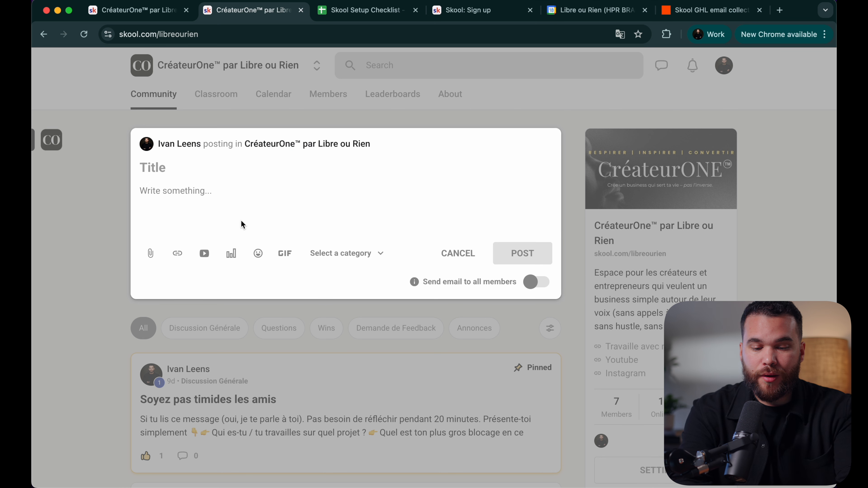
text(cours 1 à voir)
triple_click(187, 191)
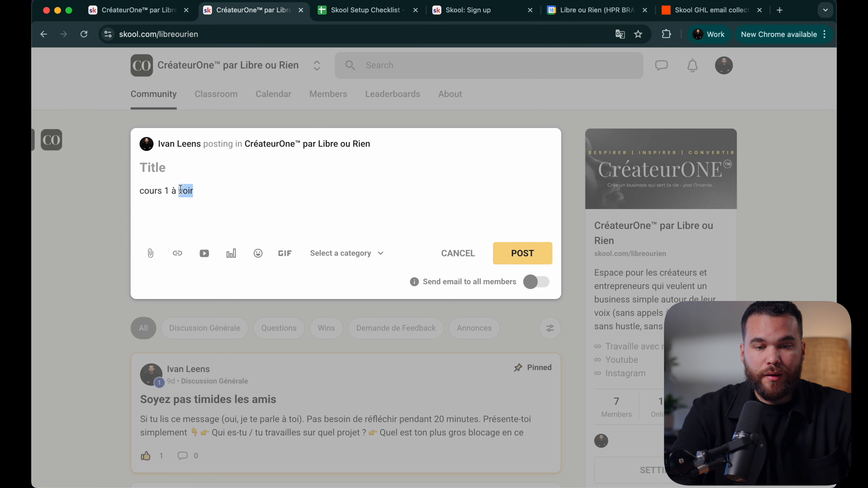
click(177, 254)
key(super+v)
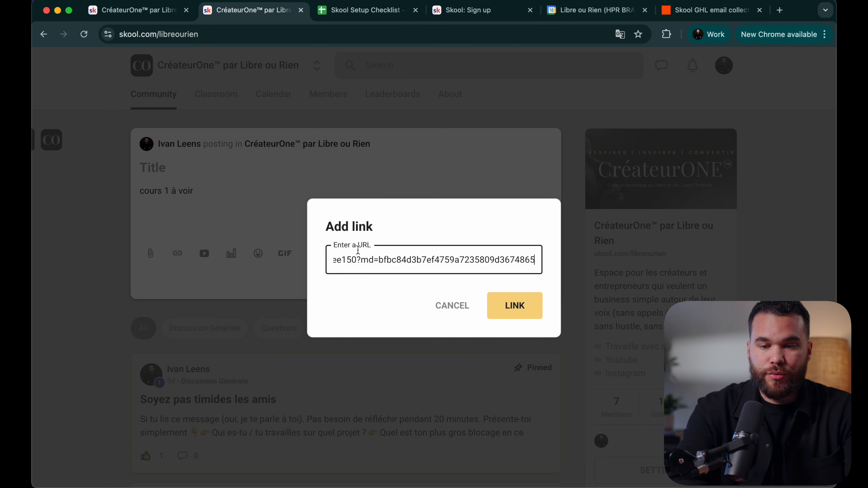
click(529, 310)
mouse_move(415, 282)
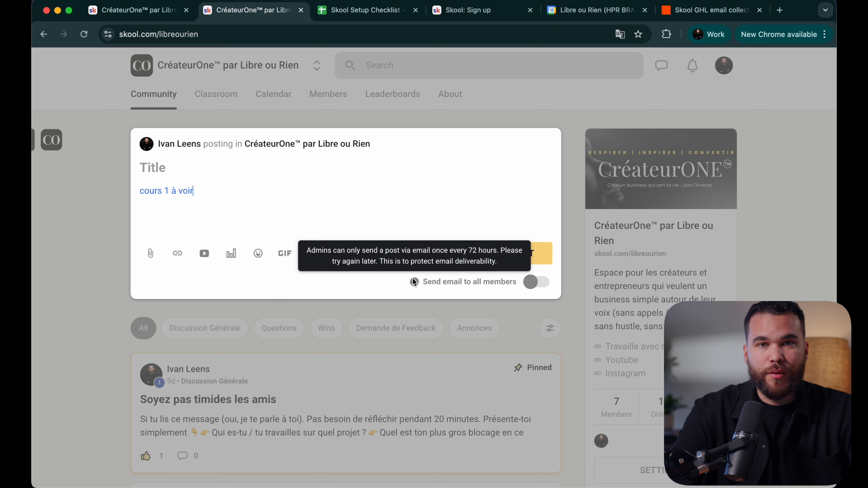
mouse_move(538, 283)
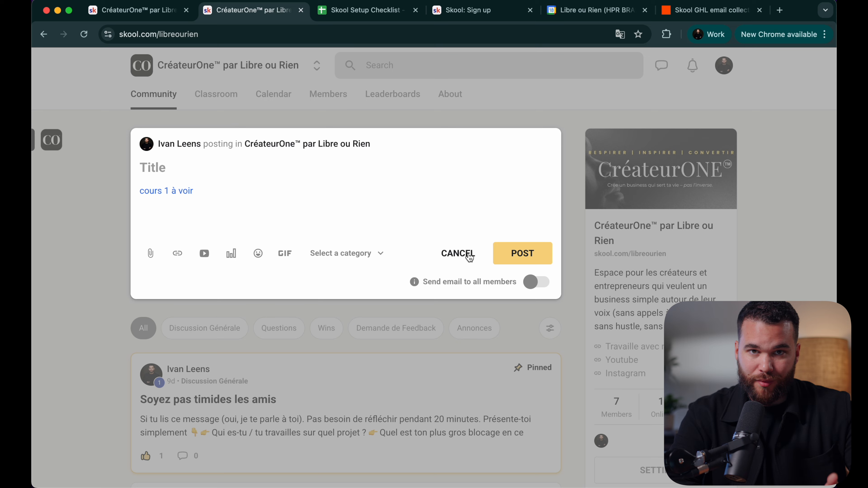
scroll(343, 243, up, 1)
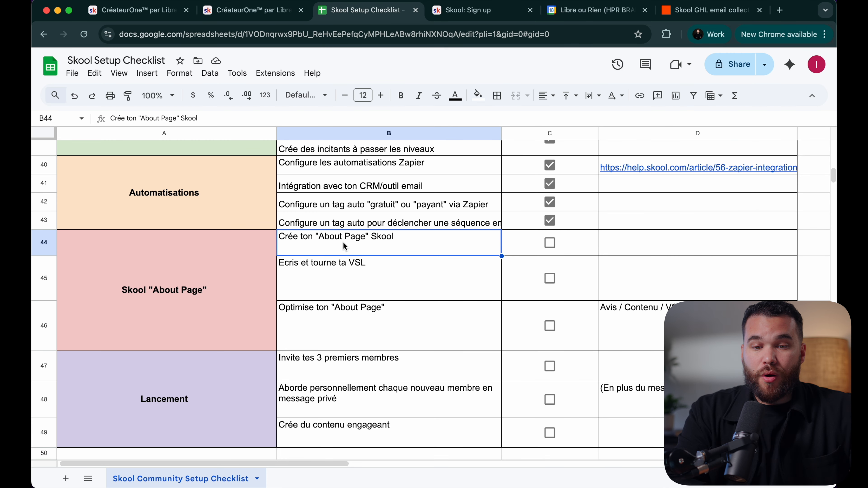
click(238, 300)
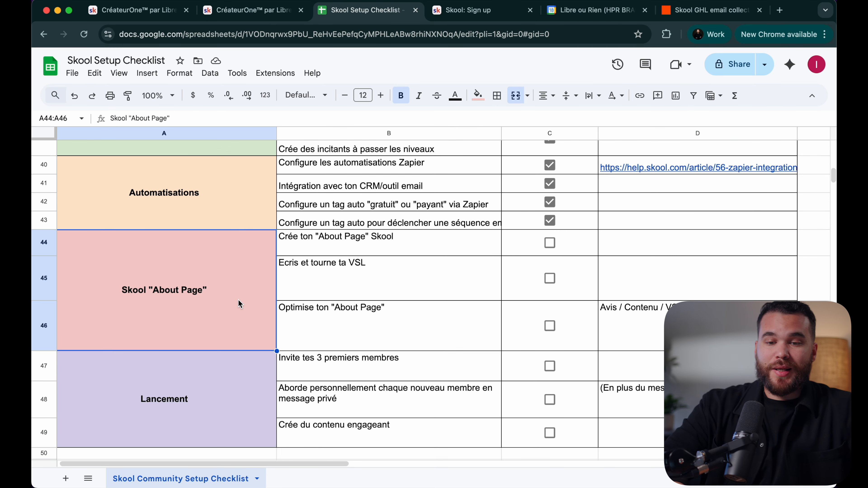
click(382, 252)
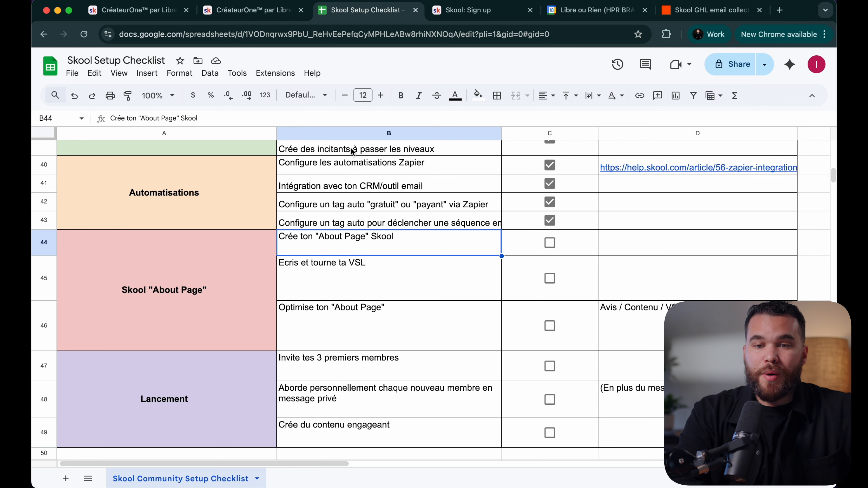
click(274, 14)
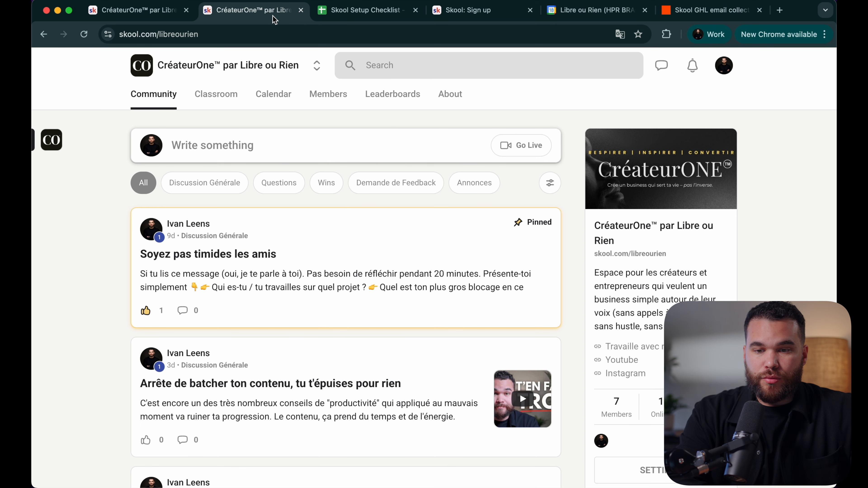
Step: Open the About page, read the group description, and enlarge the Le Système Unique gallery image
click(451, 94)
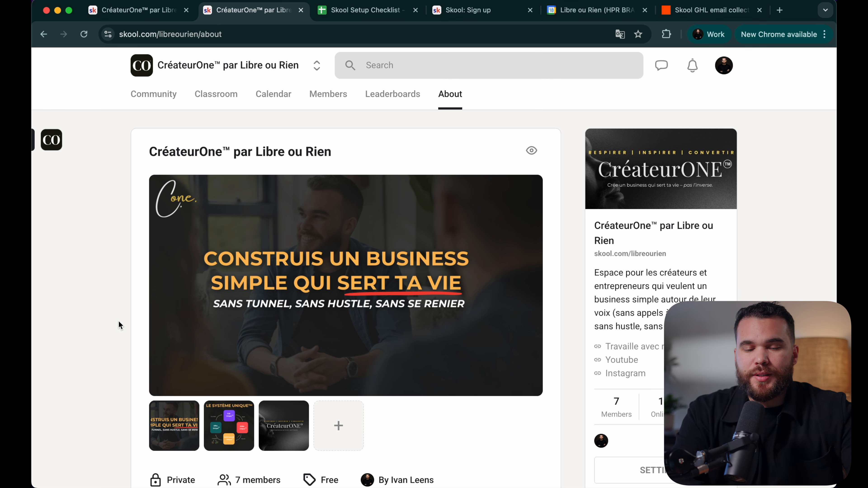
scroll(120, 325, down, 1)
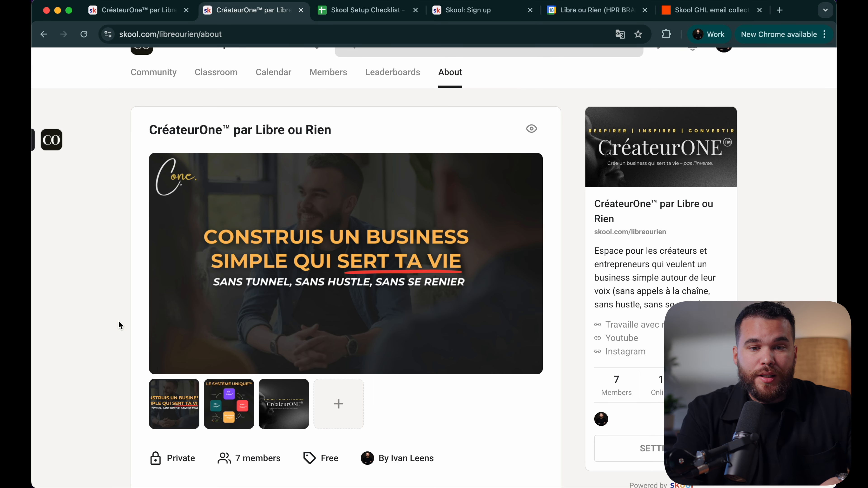
scroll(120, 326, up, 1)
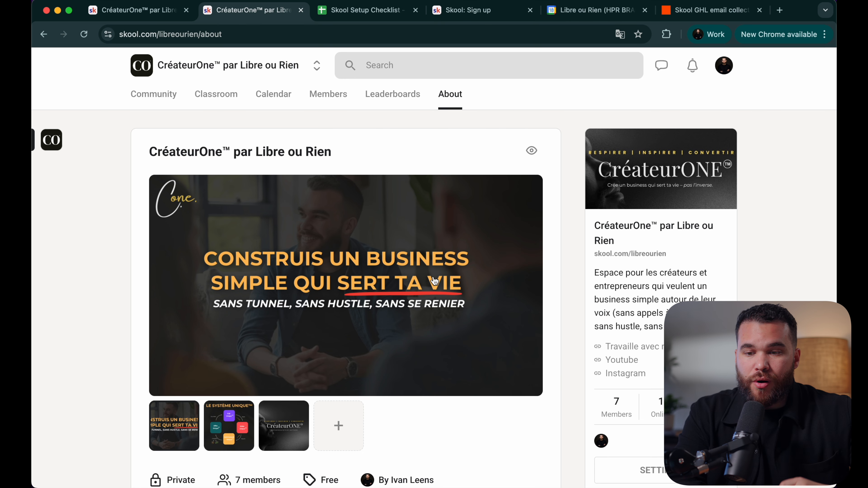
drag(609, 274, 683, 313)
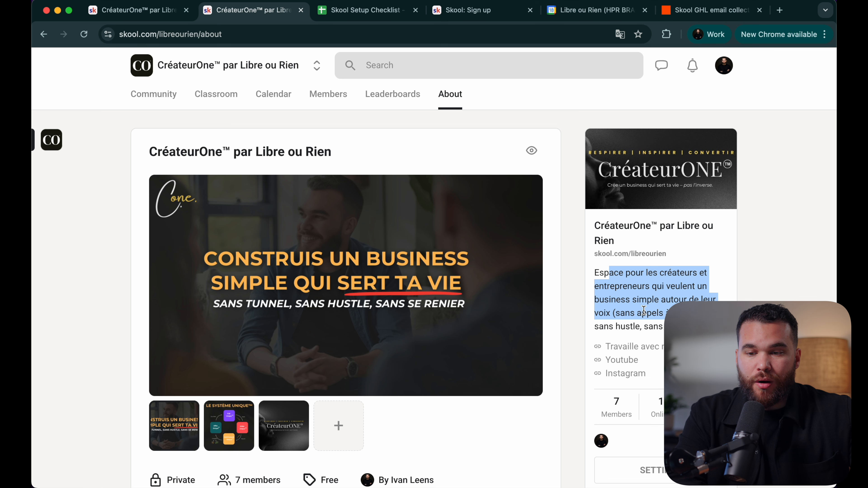
click(644, 311)
scroll(479, 321, down, 2)
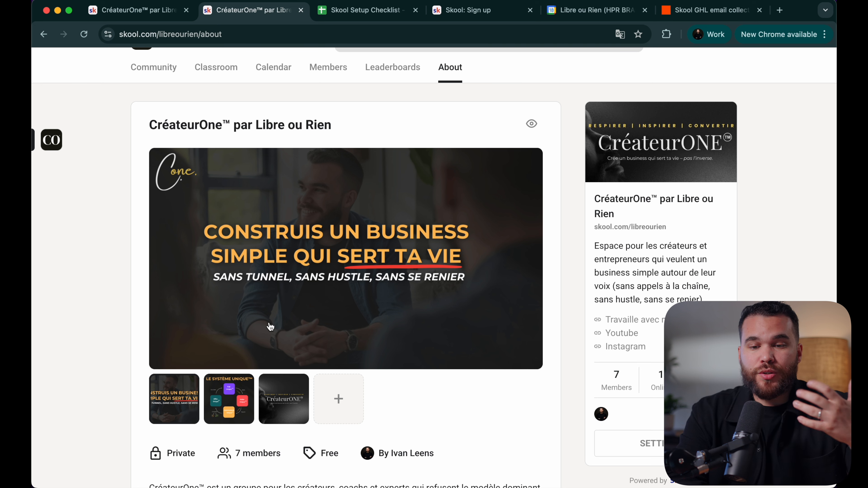
click(224, 411)
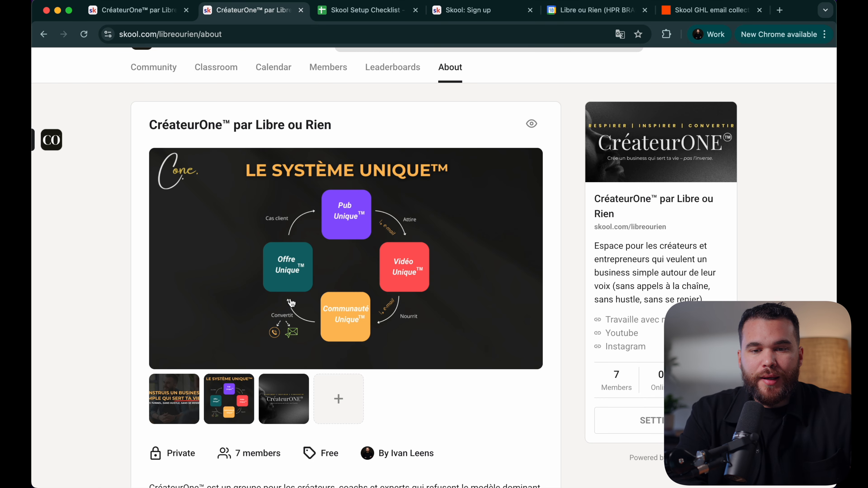
scroll(292, 299, up, 1)
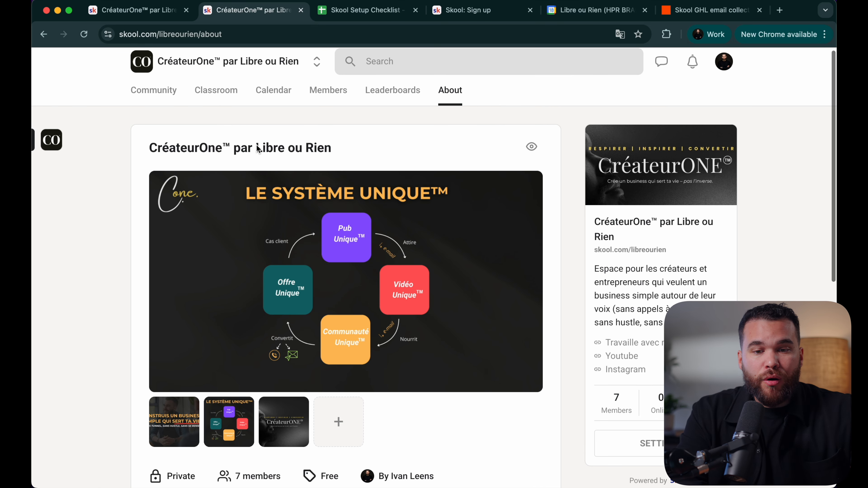
click(227, 93)
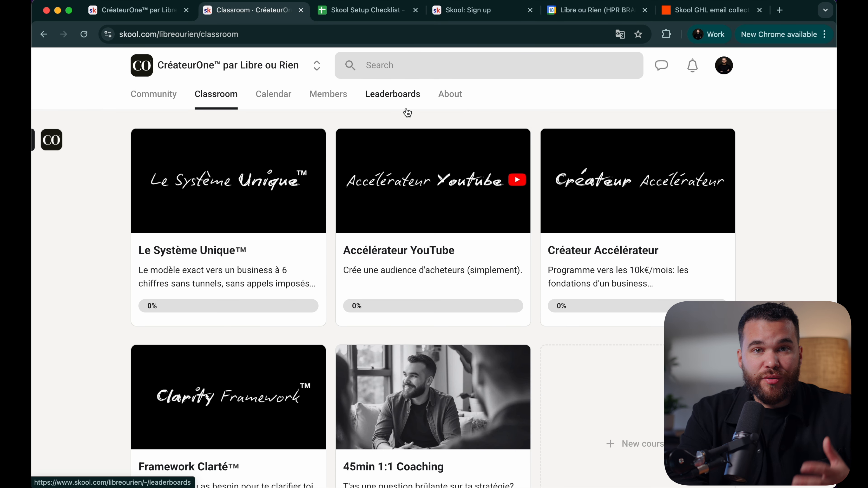
click(450, 95)
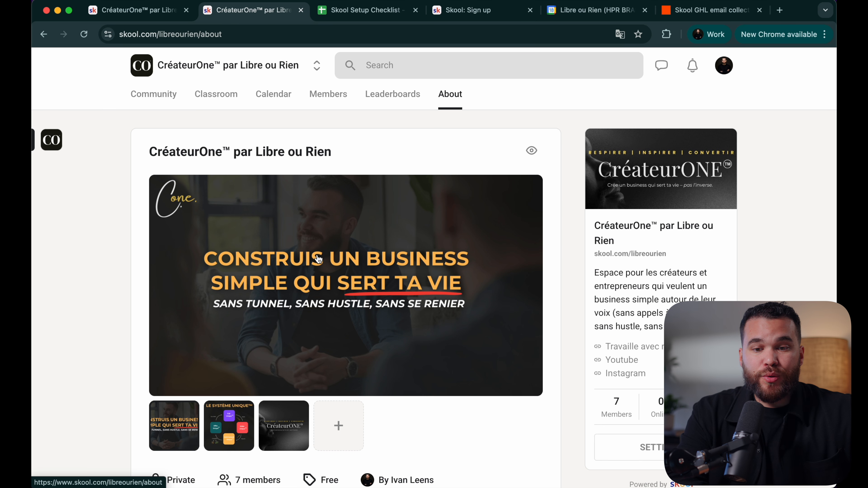
scroll(298, 322, down, 1)
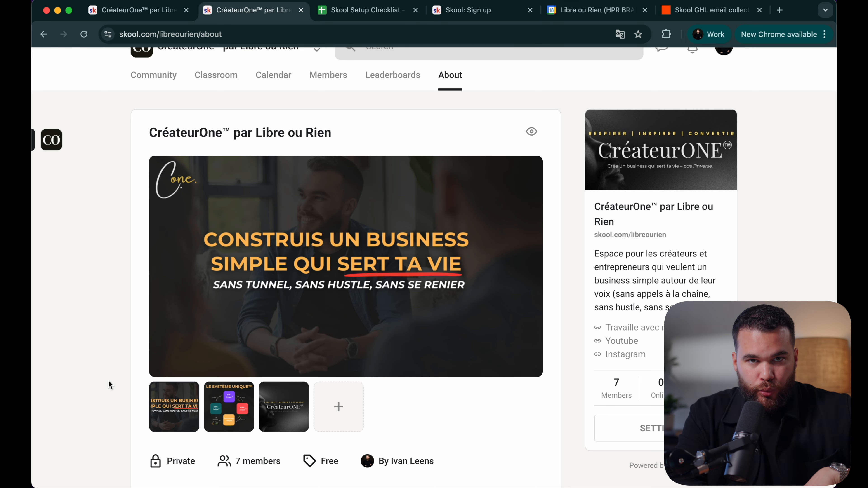
scroll(108, 386, down, 10)
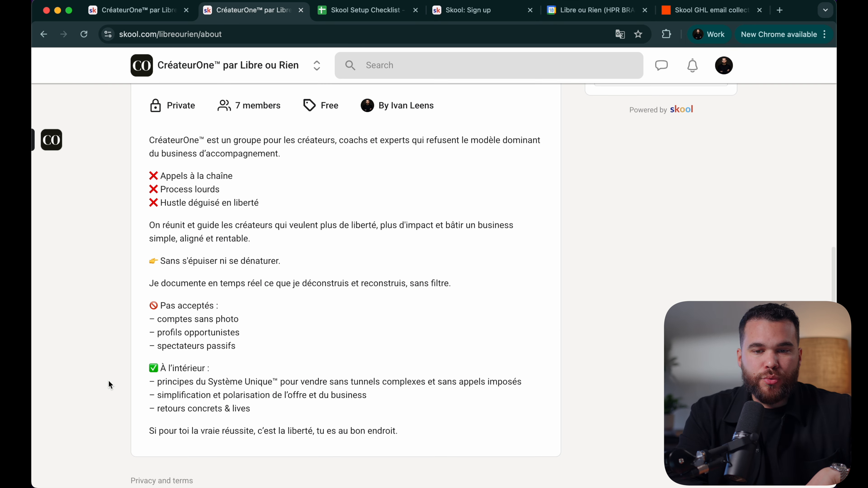
click(216, 187)
scroll(270, 289, down, 1)
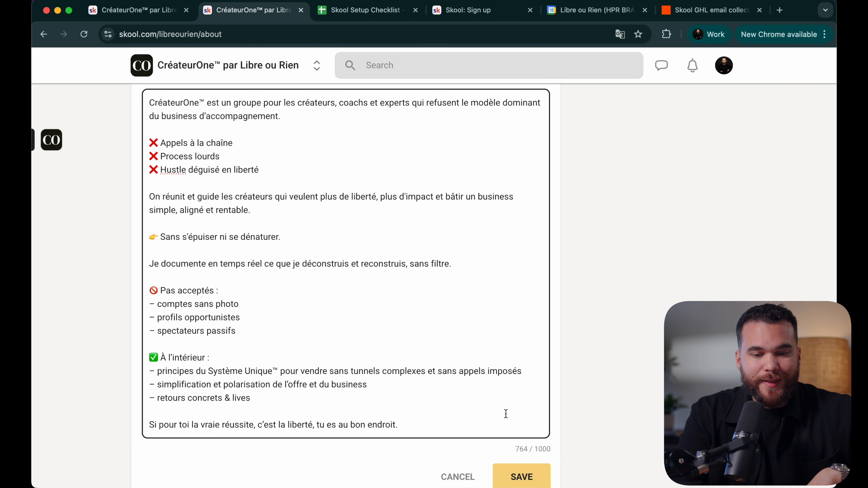
scroll(483, 397, up, 2)
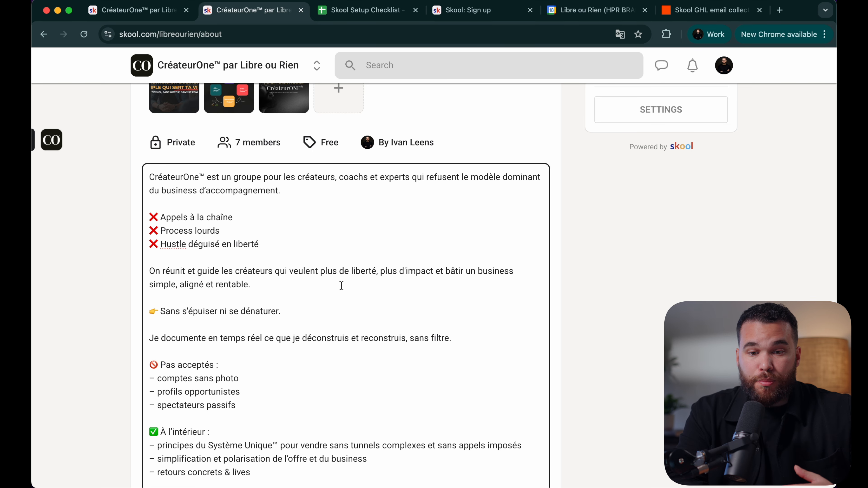
scroll(341, 285, up, 10)
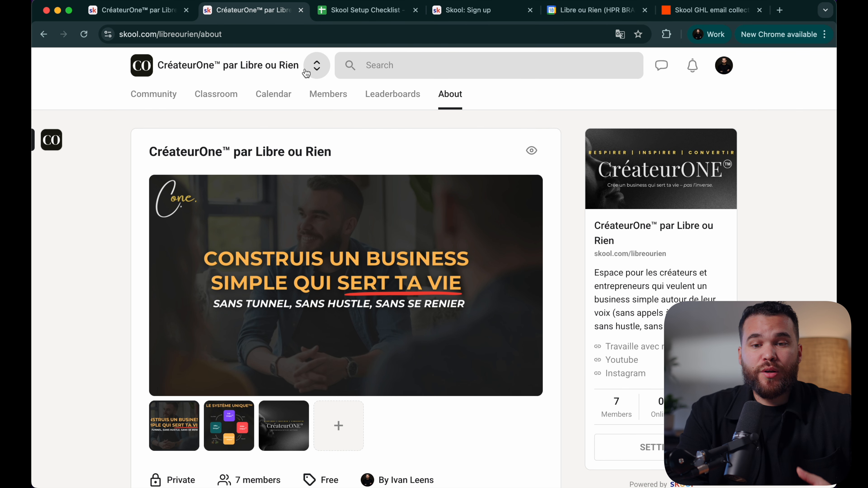
click(149, 100)
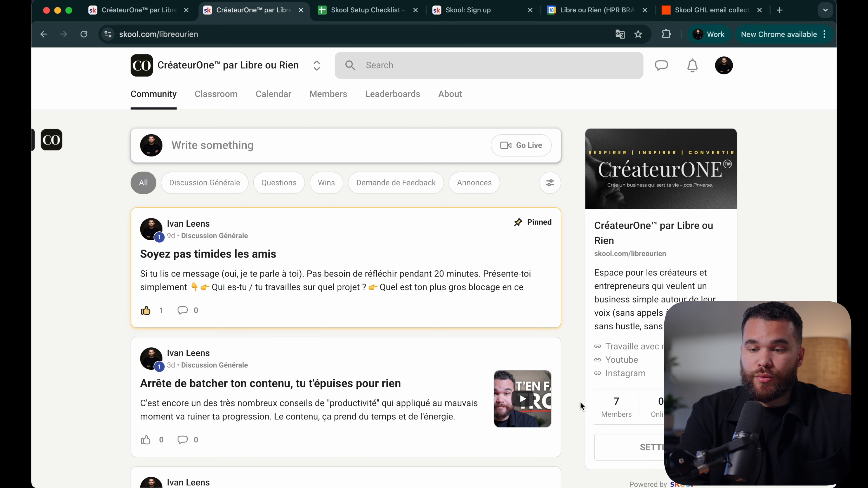
Step: Review the group's Growth statistics in settings, then switch to the Skool Setup Checklist spreadsheet
click(629, 455)
mouse_move(367, 251)
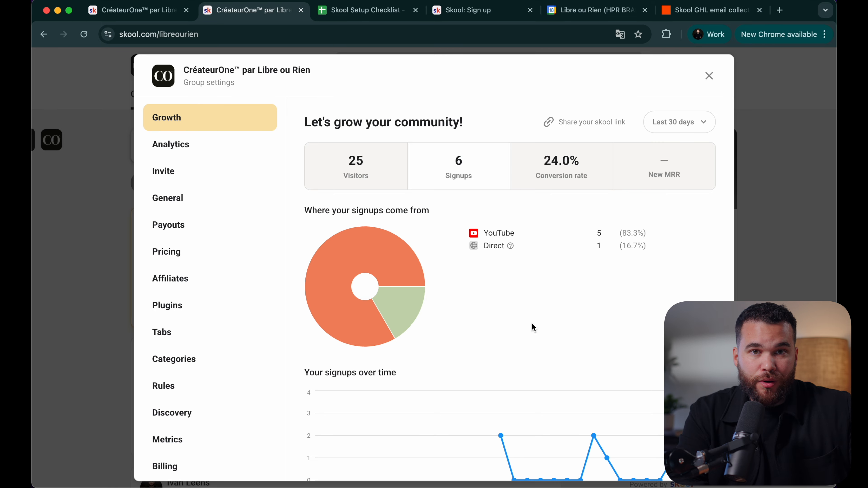
click(377, 16)
scroll(408, 254, down, 1)
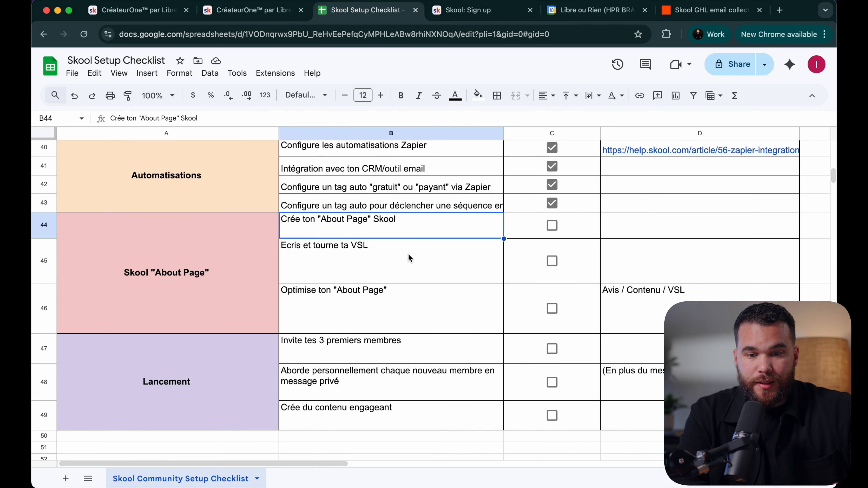
Step: Tick the About Page, VSL and Optimise tasks in C44–C46, glancing at Skool's About page
click(552, 226)
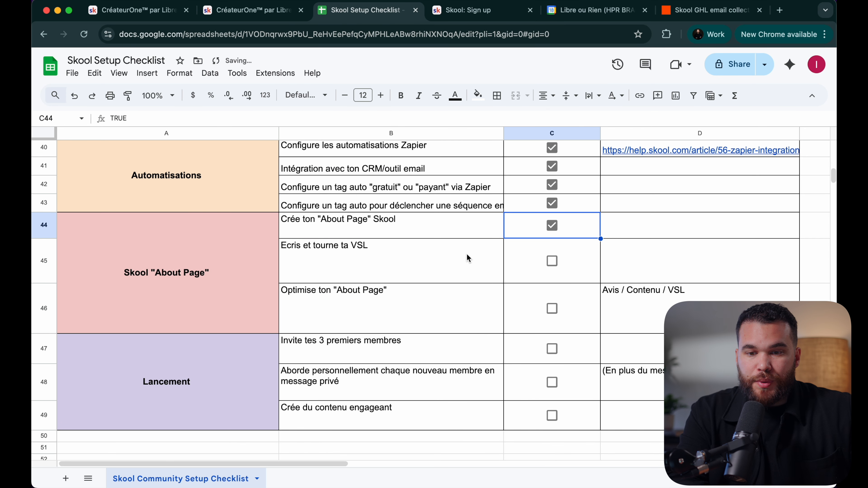
click(552, 262)
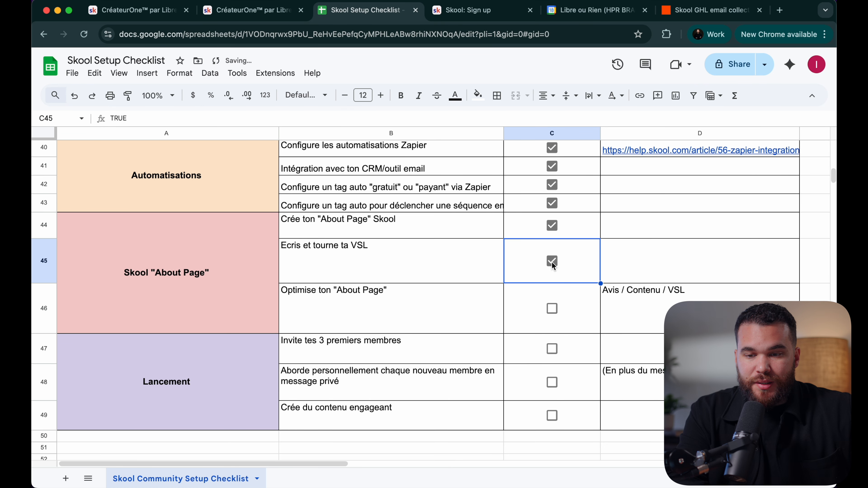
click(552, 309)
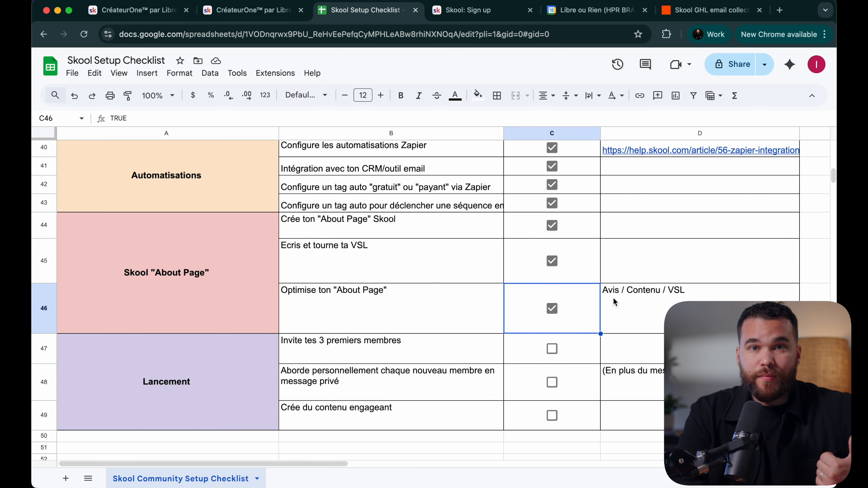
click(260, 14)
key(Escape)
click(451, 96)
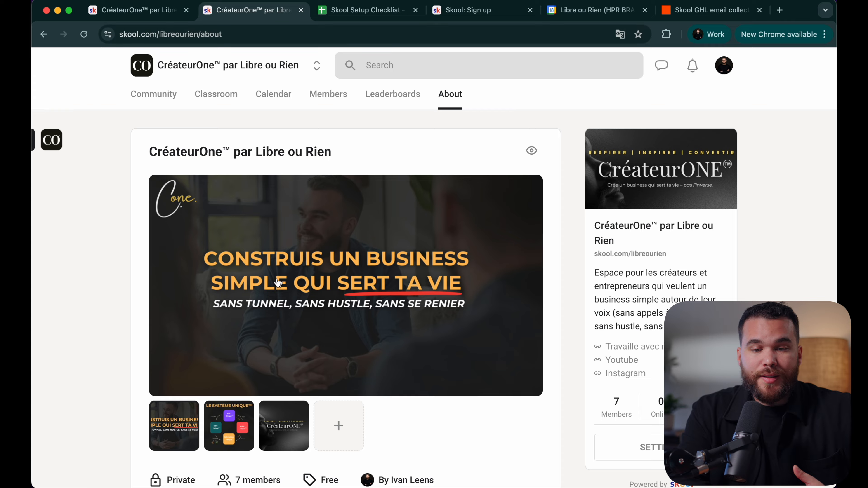
click(384, 14)
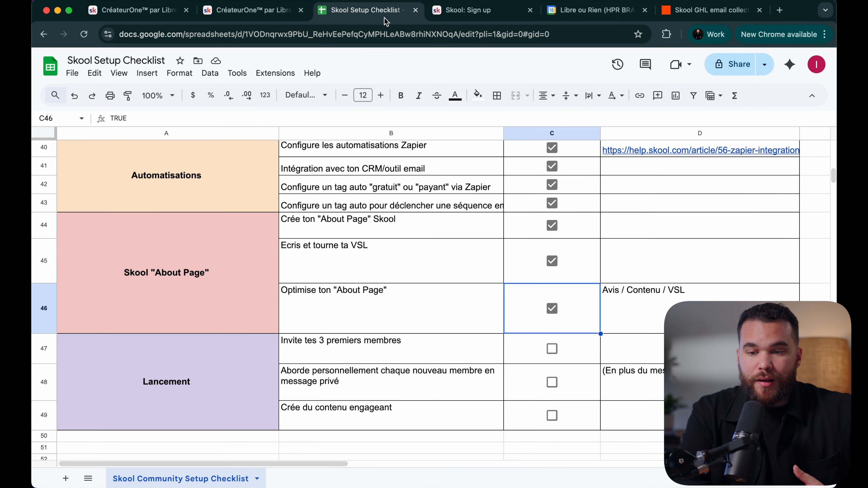
Step: Review the unticked Lancement tasks: About Page optimisation, messaging new members, and Crée du contenu engageant
click(700, 313)
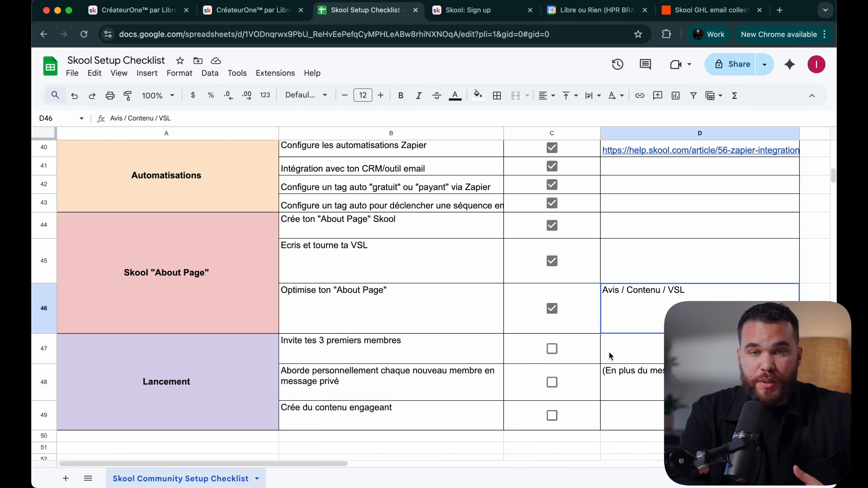
scroll(500, 393, down, 1)
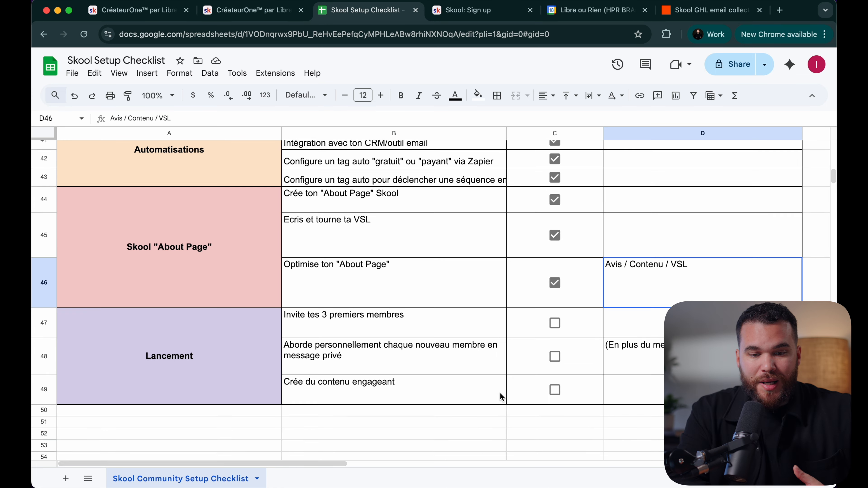
click(239, 376)
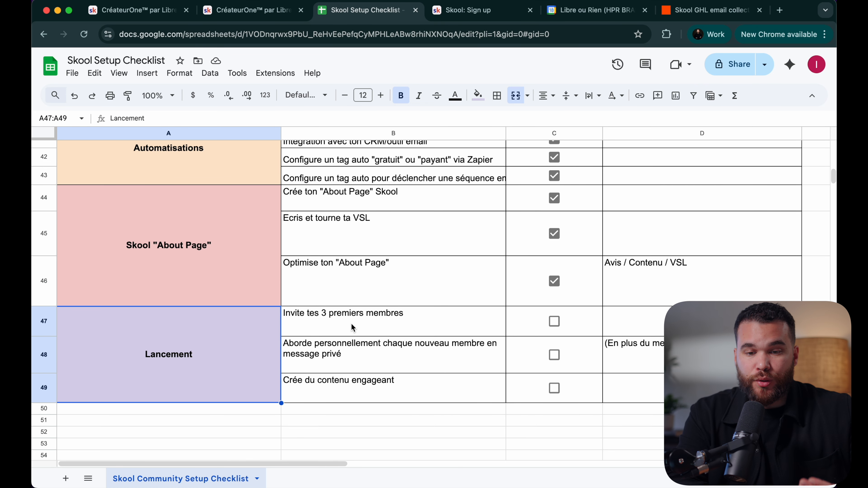
click(434, 366)
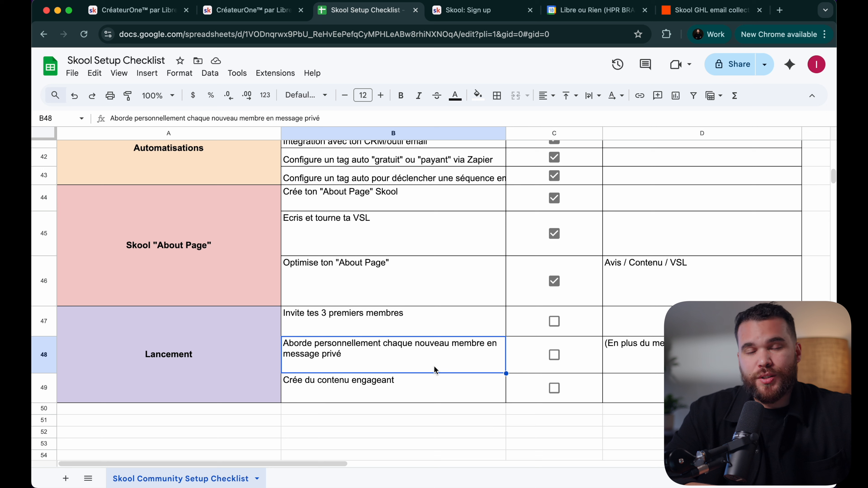
click(698, 356)
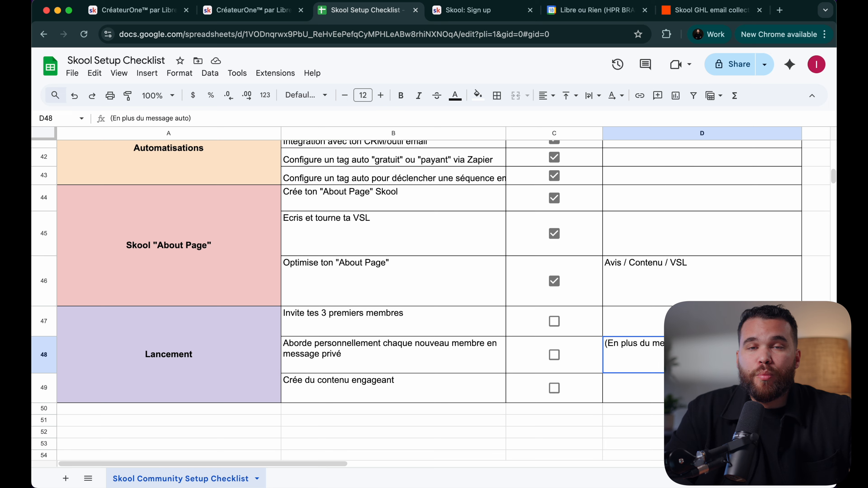
click(431, 389)
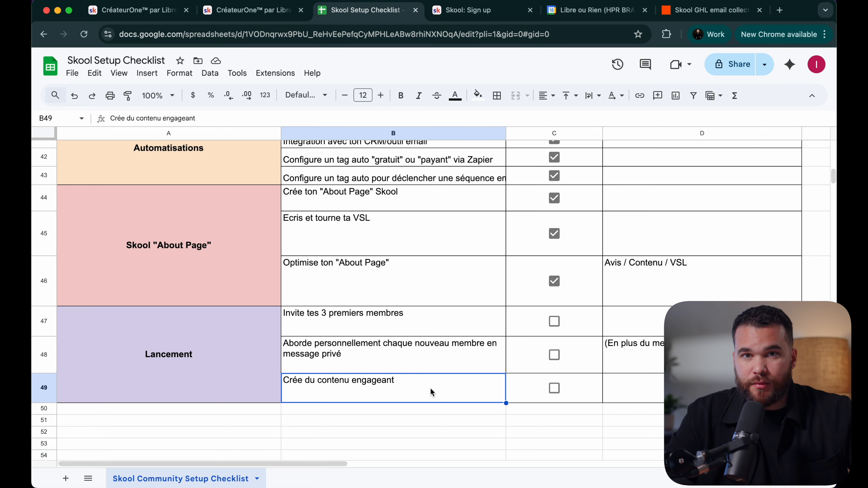
Step: Back in Skool, bring up the Classroom's five courses, including Framework Clarté™ and 45min 1:1 Coaching
click(257, 11)
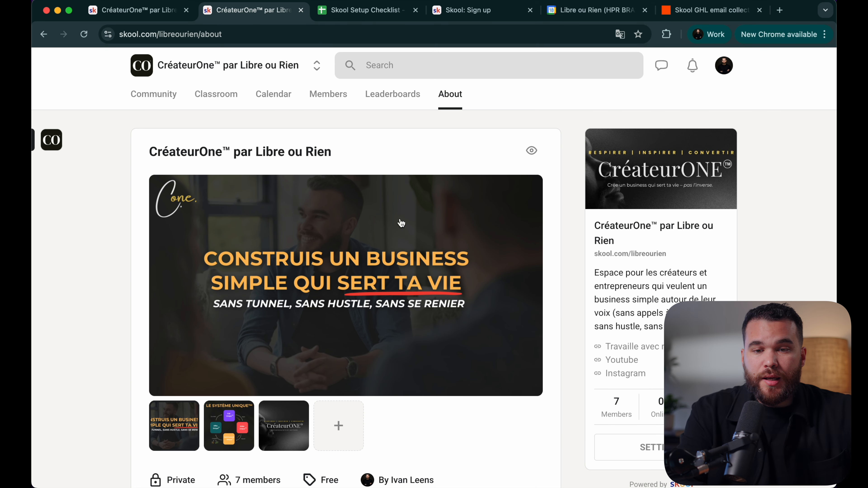
click(216, 95)
scroll(313, 347, down, 4)
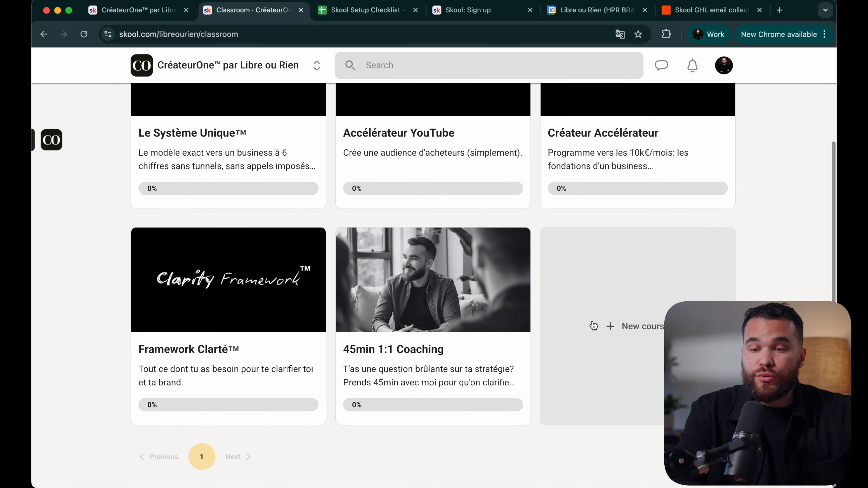